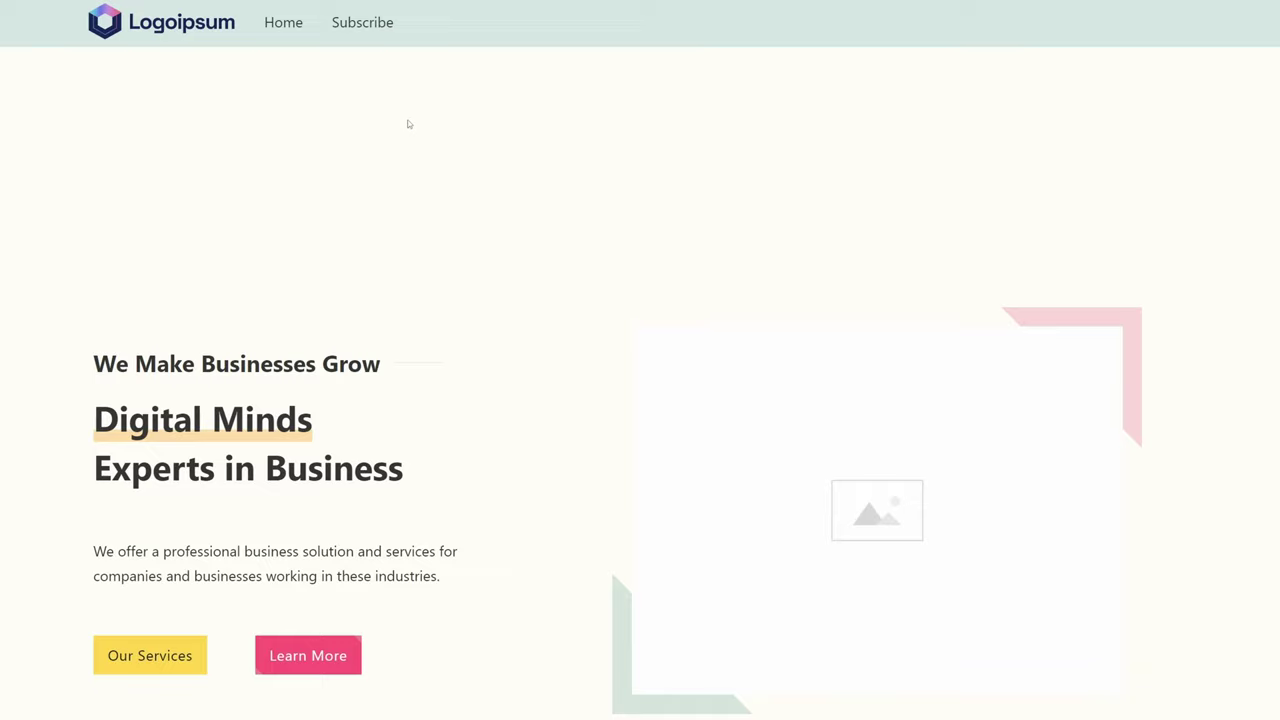
# Step: Scroll the demo page down and back up to show the sticky header in action
pyautogui.scroll(-12, 408, 124)
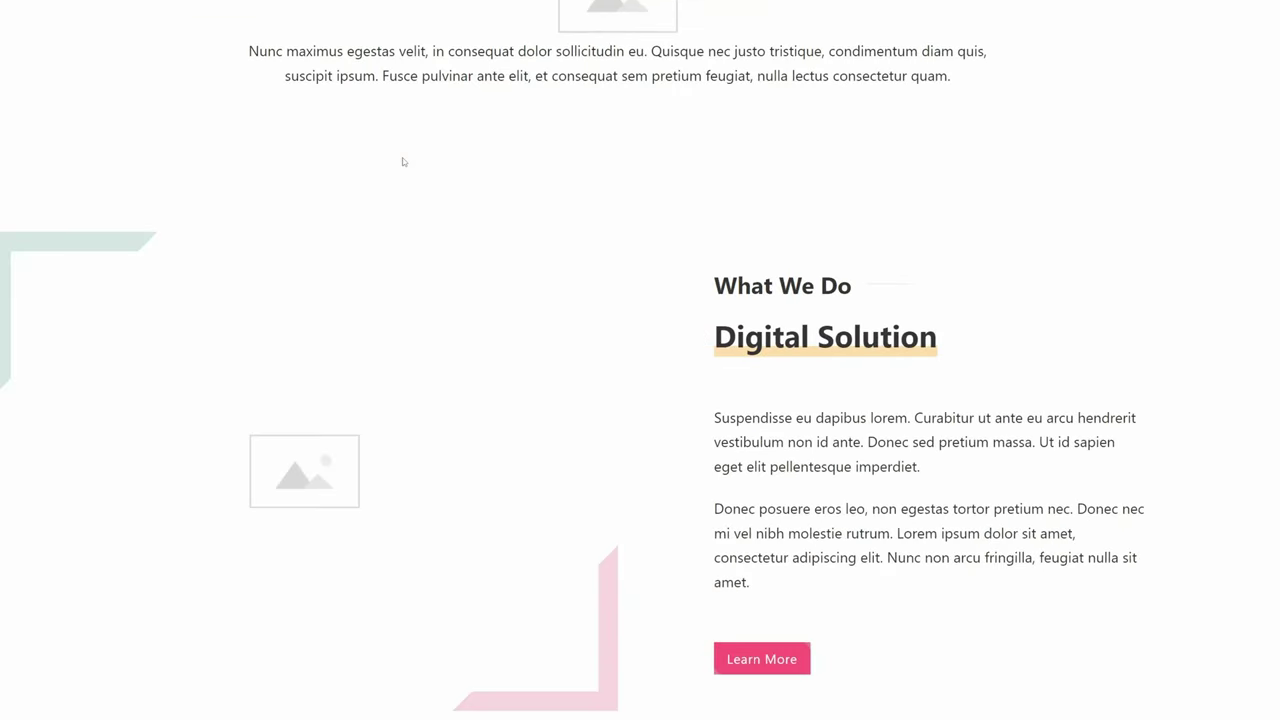
pyautogui.scroll(2, 403, 161)
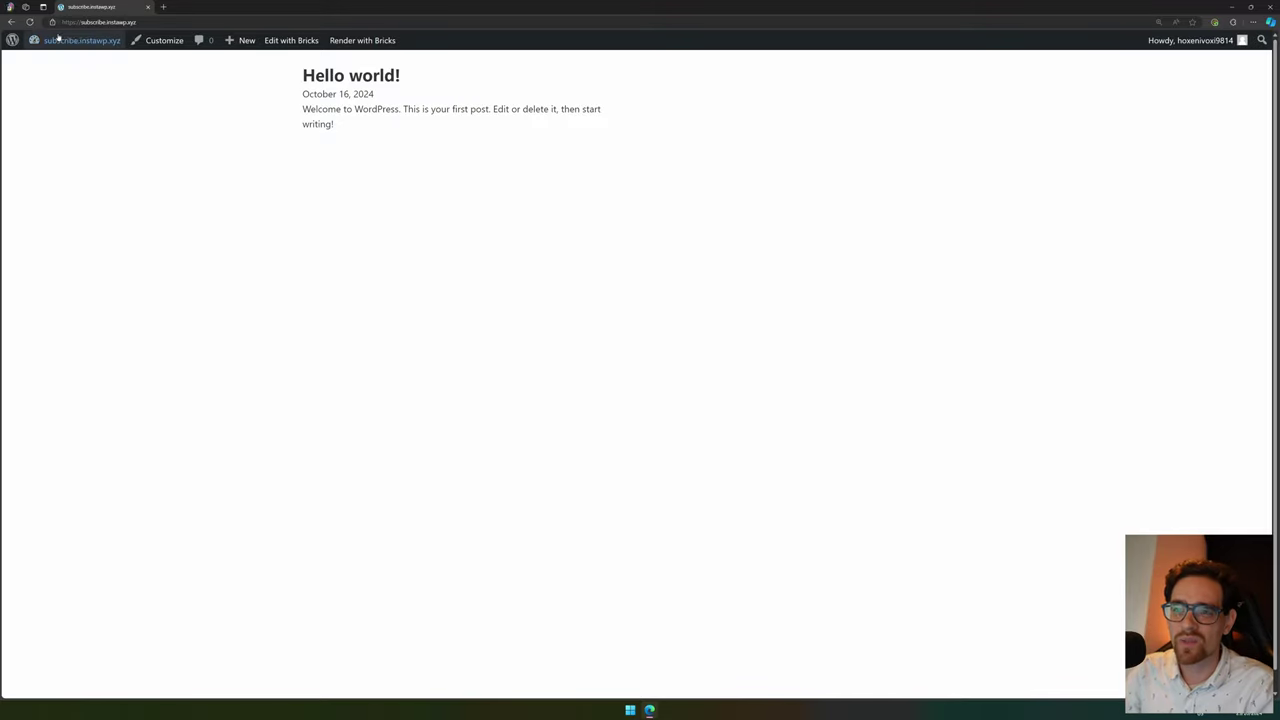
# Step: Start a new Bricks template titled 'Navigation'
pyautogui.moveTo(75, 40)
pyautogui.click(74, 62)
pyautogui.moveTo(44, 143)
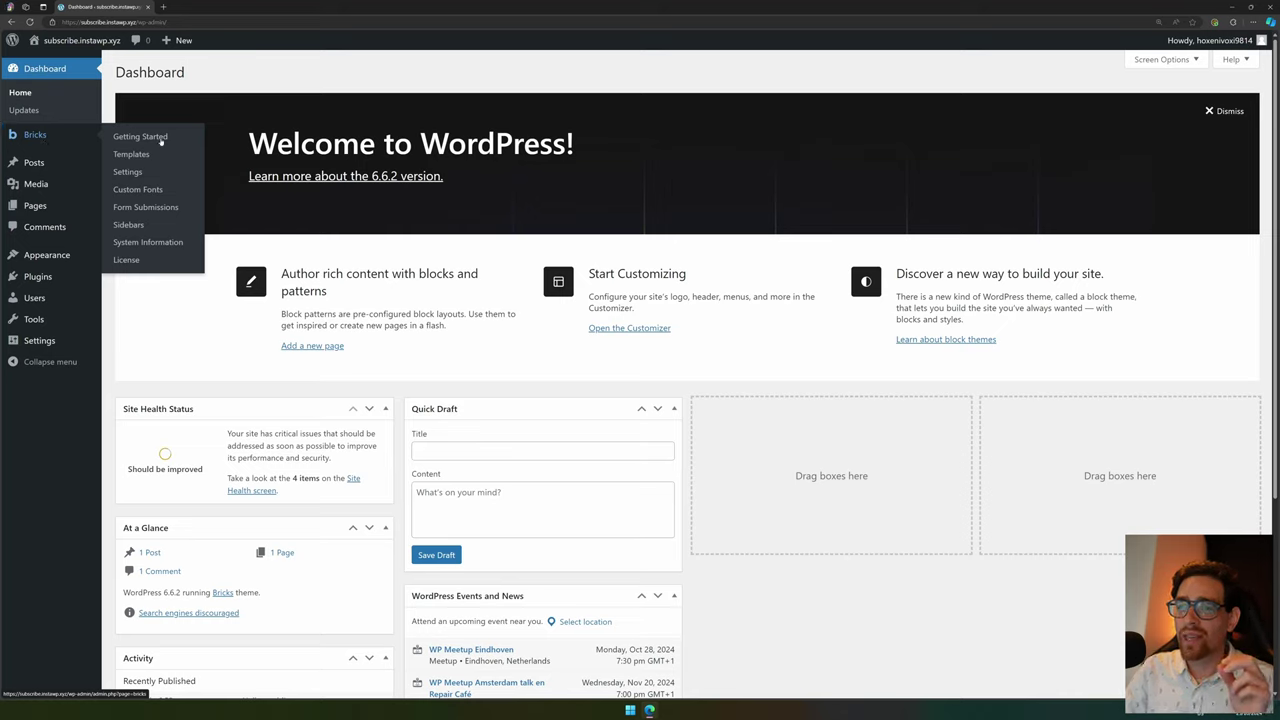
pyautogui.click(131, 153)
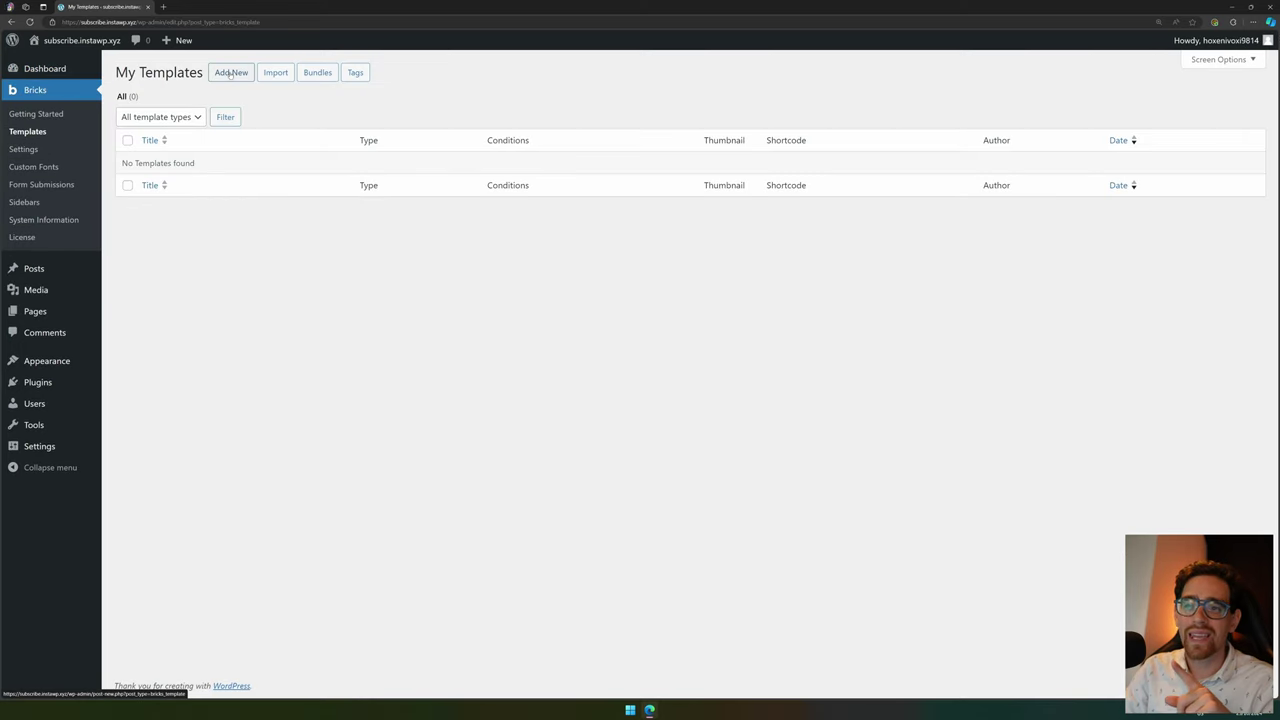
pyautogui.click(230, 73)
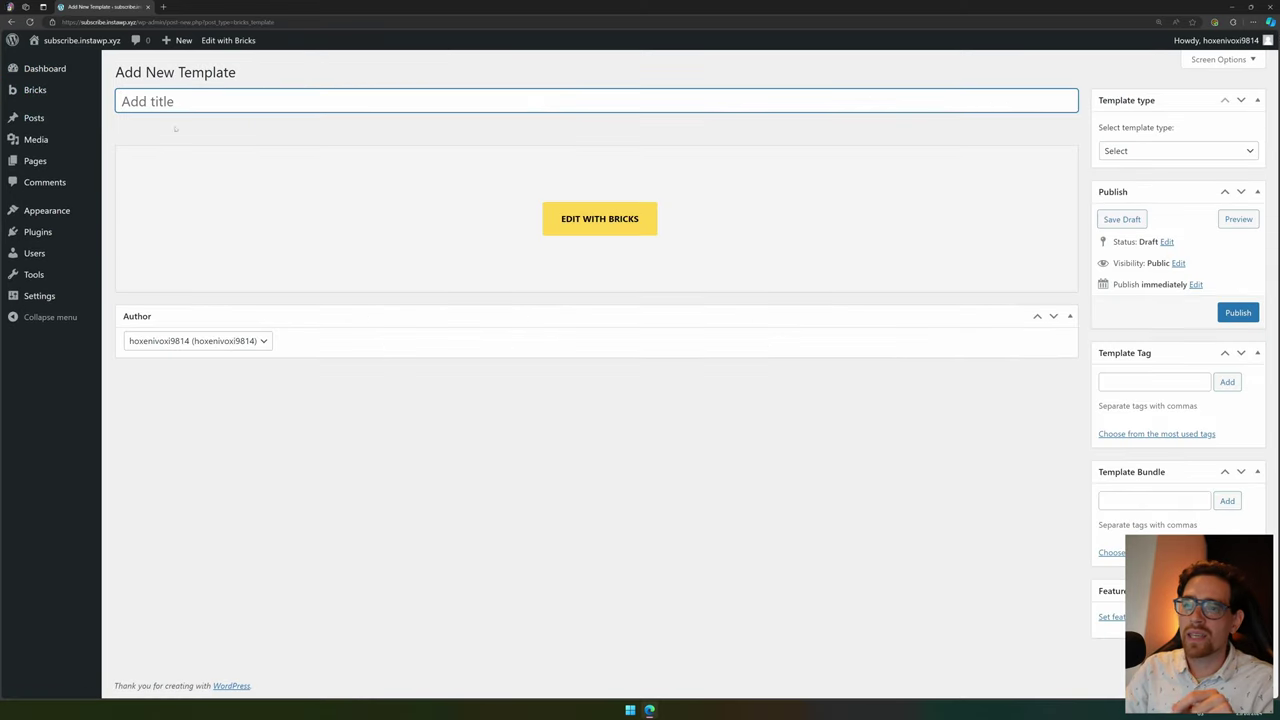
pyautogui.write('Navi')
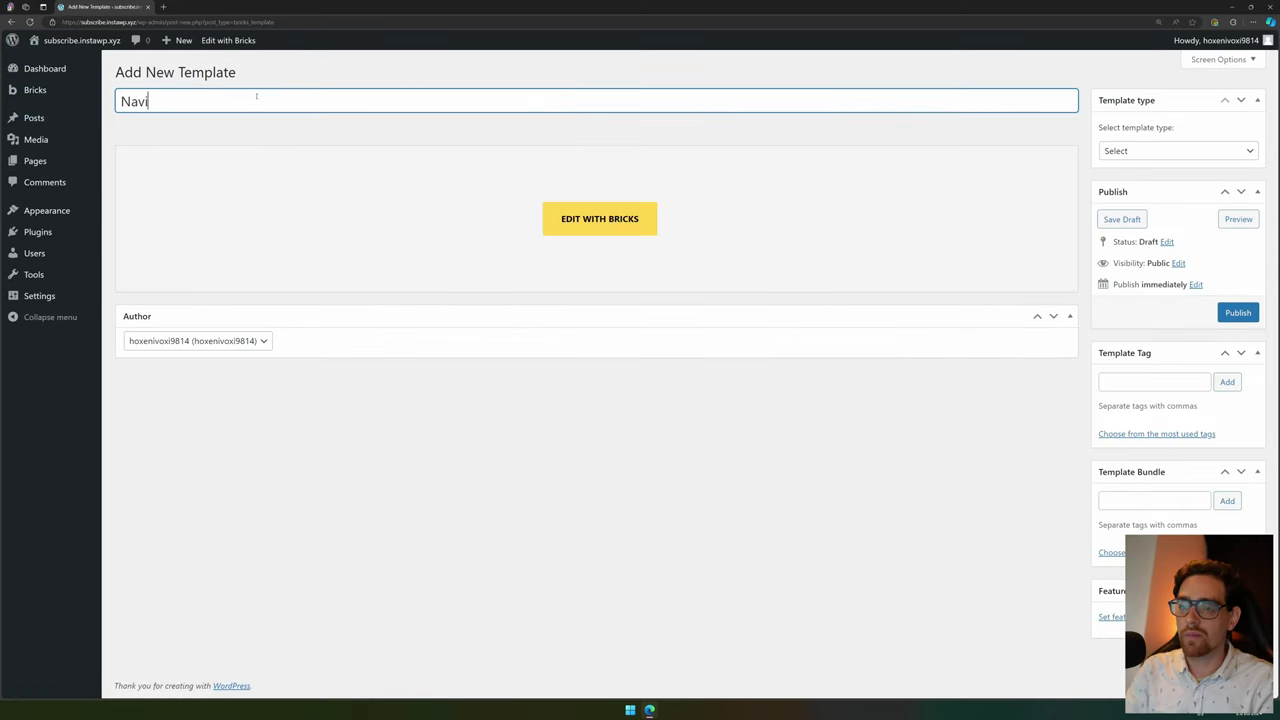
pyautogui.write('gation')
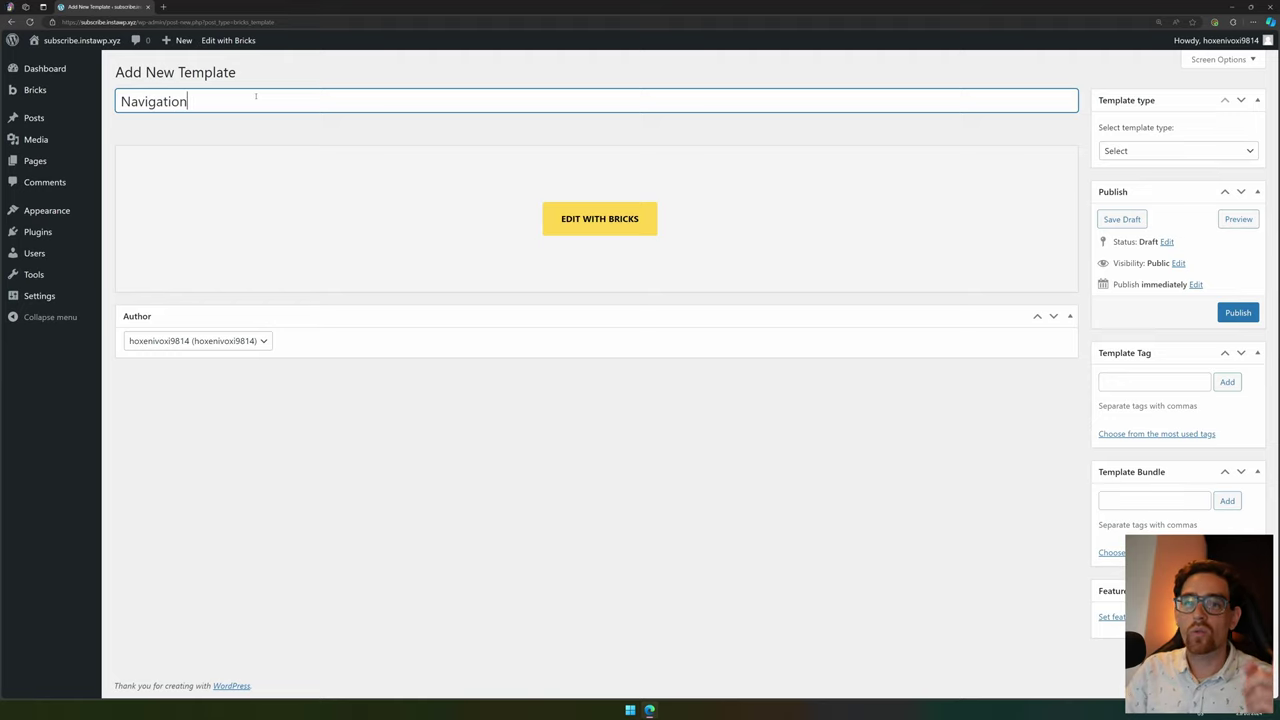
# Step: Set the template type to Header, publish it, and open it in the Bricks builder
pyautogui.click(1180, 151)
pyautogui.click(1162, 185)
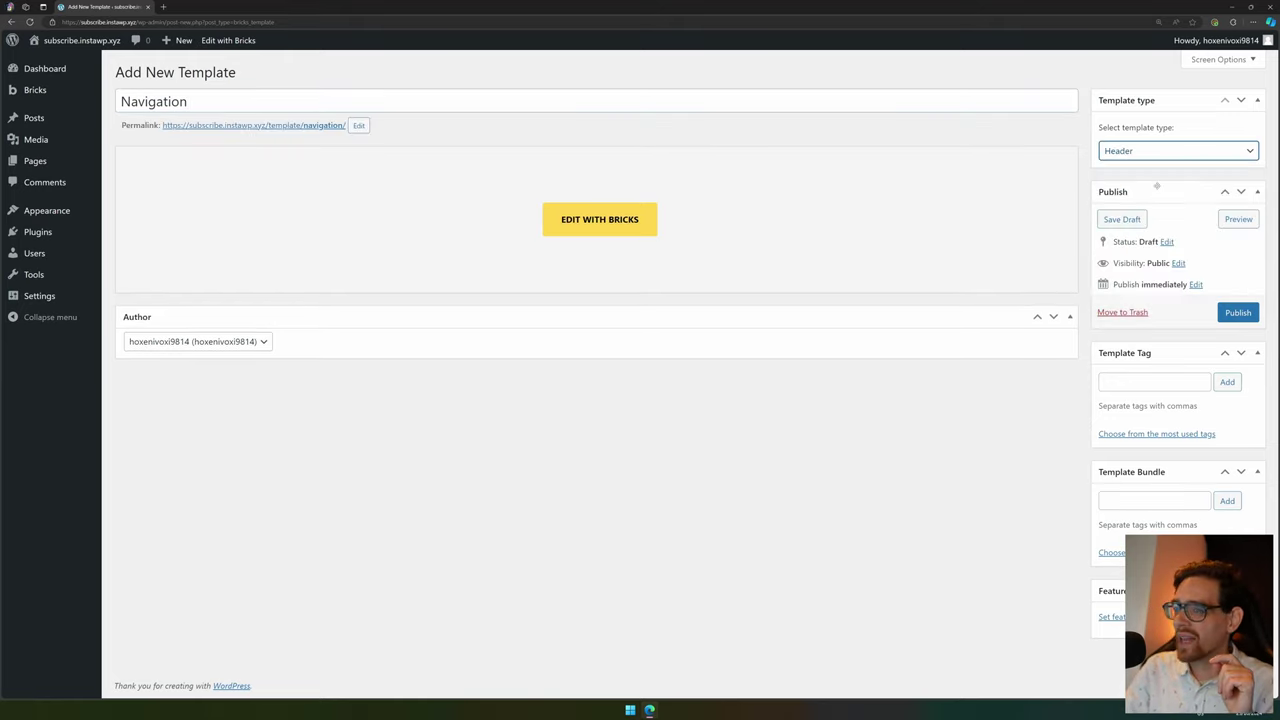
pyautogui.click(1150, 152)
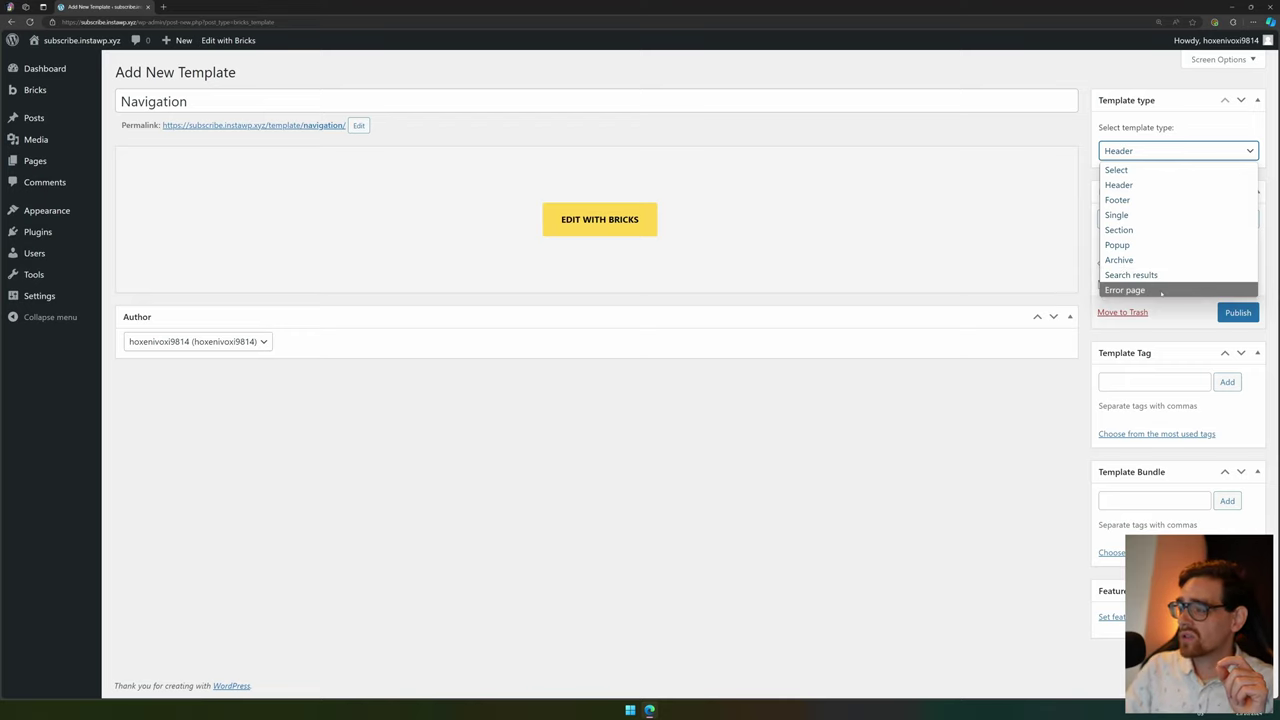
pyautogui.click(1017, 283)
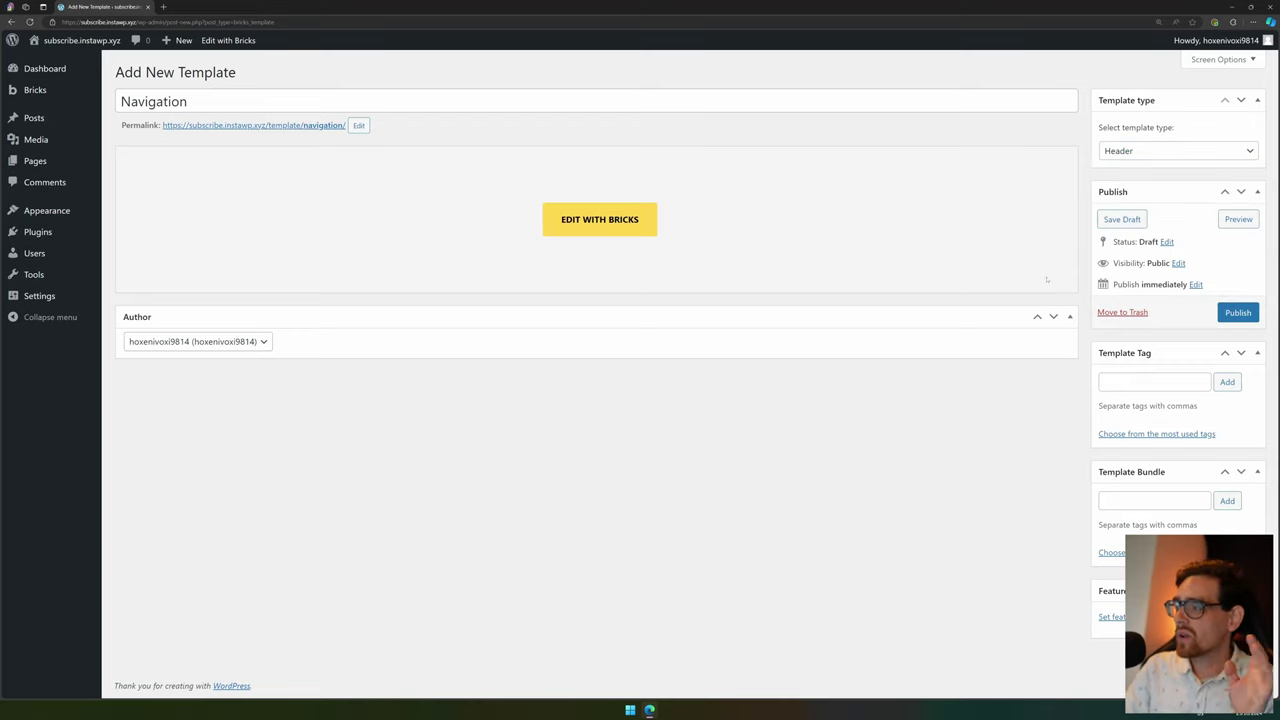
pyautogui.click(1238, 312)
pyautogui.click(608, 260)
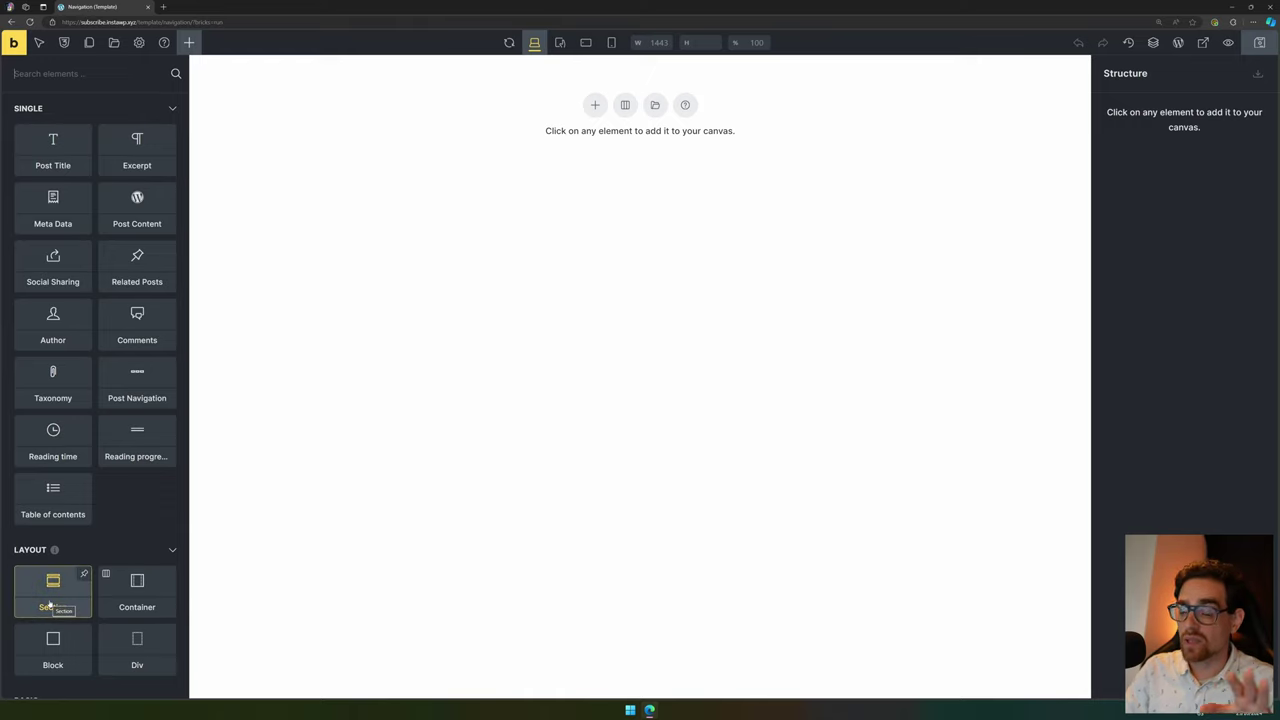
# Step: Add a Section with a Logo element in its container and open the logo's image picker
pyautogui.click(48, 605)
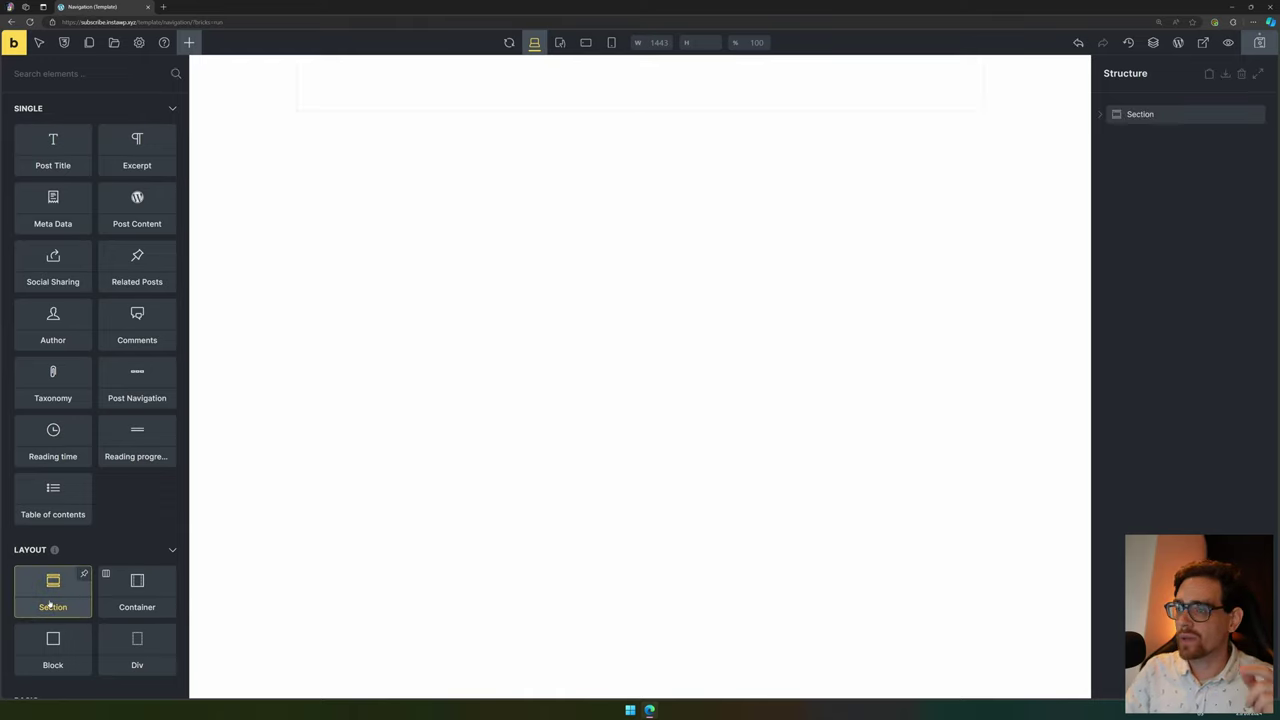
pyautogui.click(90, 71)
pyautogui.write('logo')
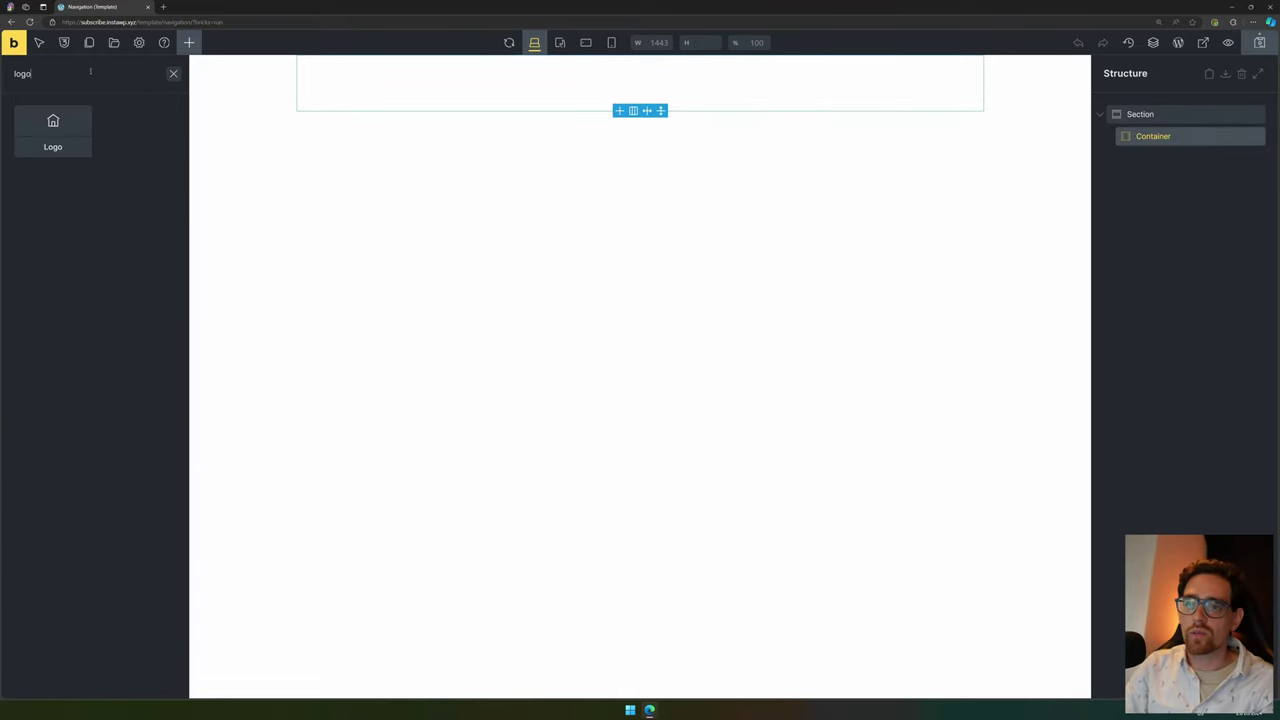
pyautogui.click(50, 125)
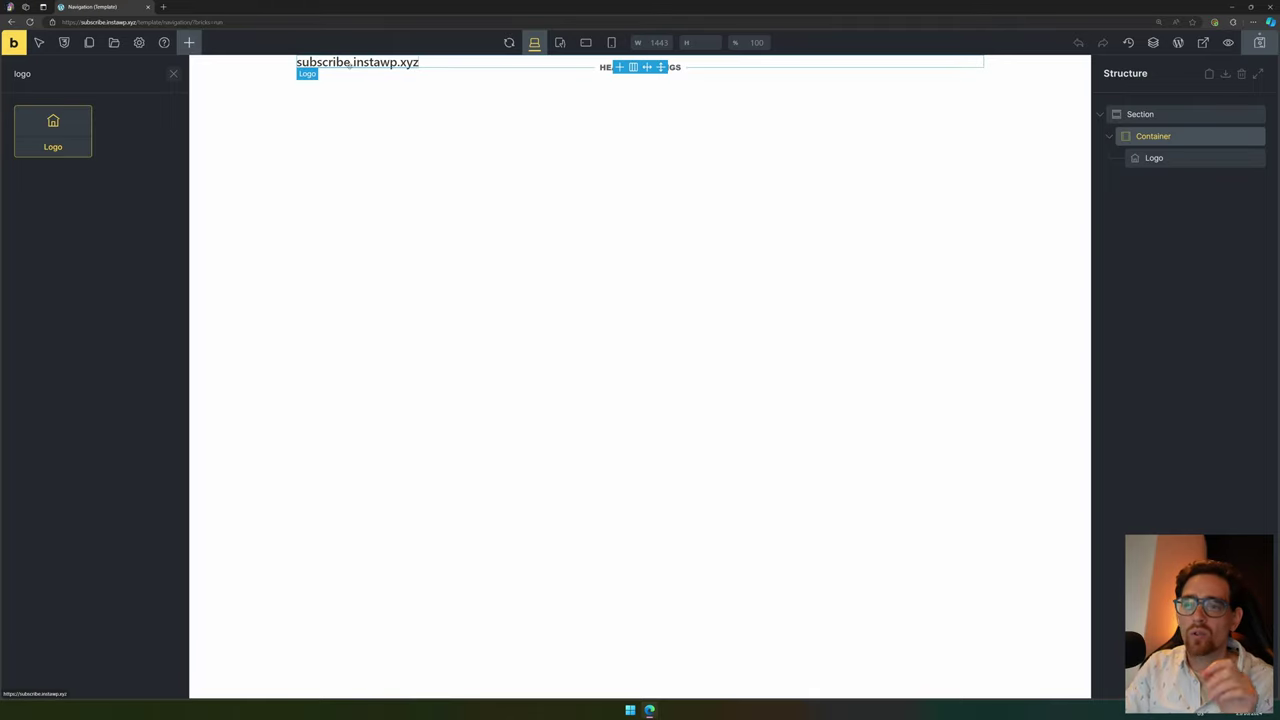
pyautogui.click(1179, 157)
pyautogui.click(70, 210)
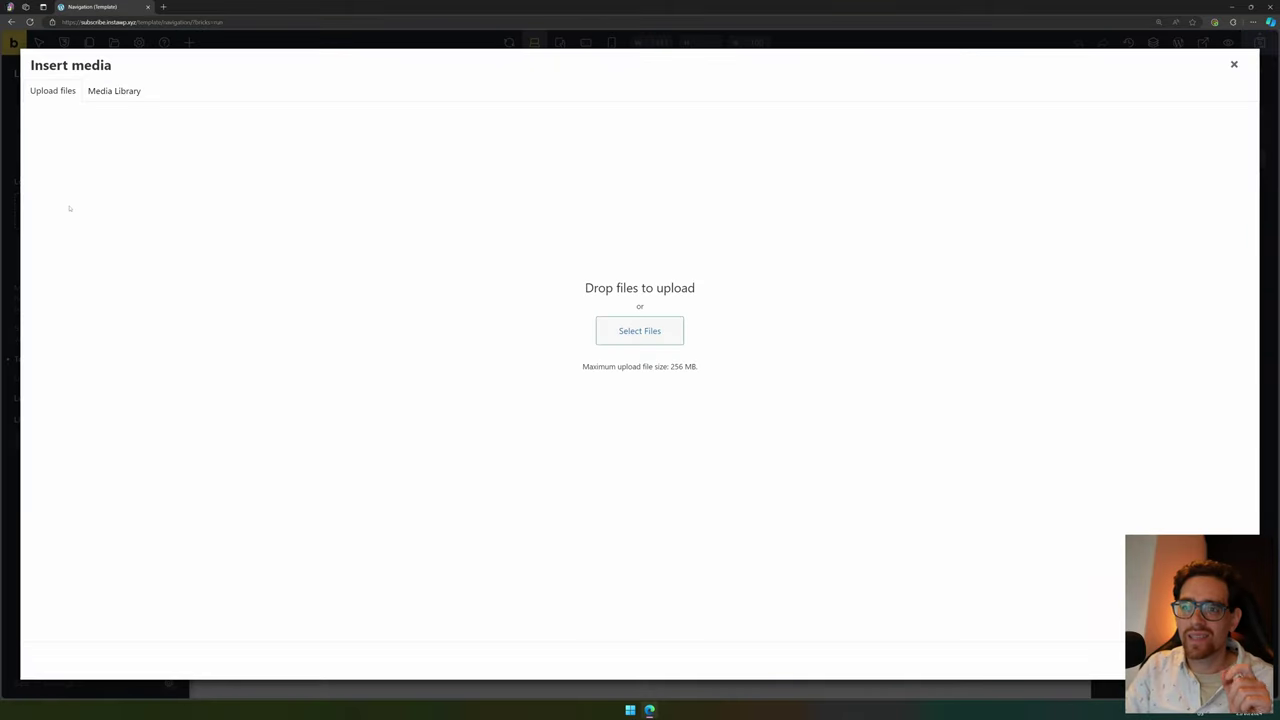
# Step: Upload logoipsum-260.svg from the computer and use it as the Logo image
pyautogui.click(670, 334)
pyautogui.scroll(-10, 246, 186)
pyautogui.click(145, 298)
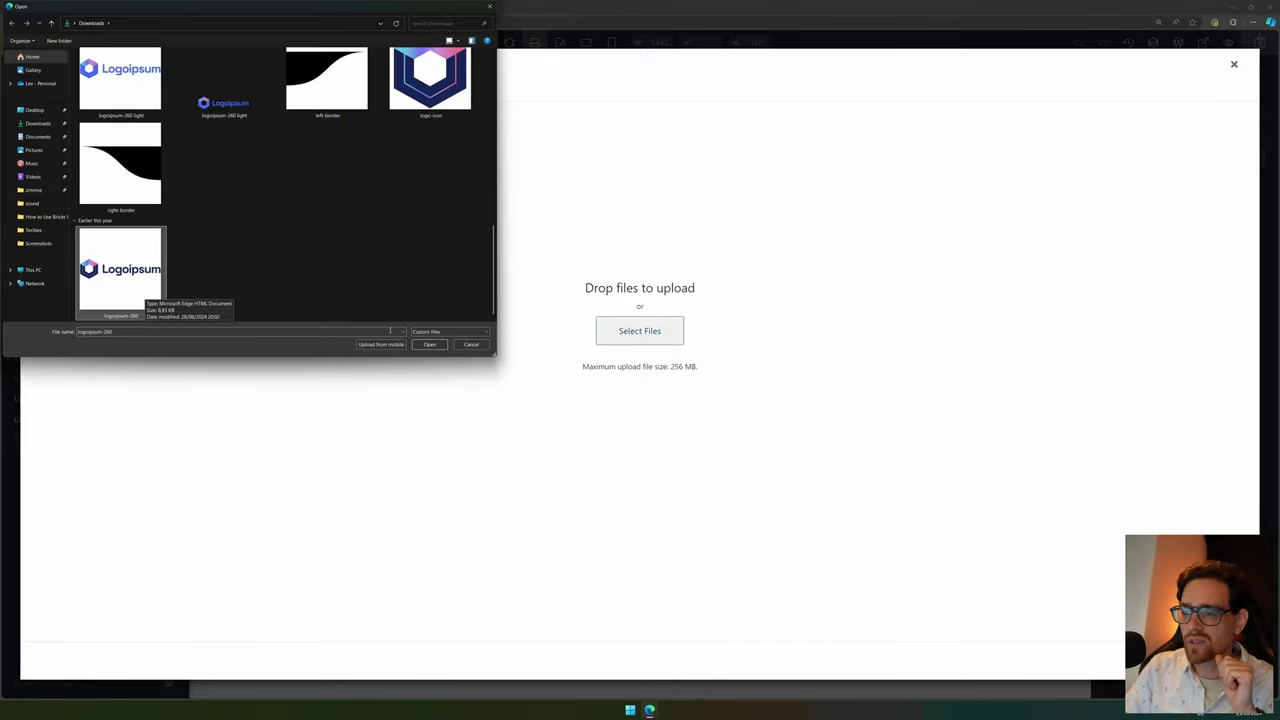
pyautogui.click(429, 344)
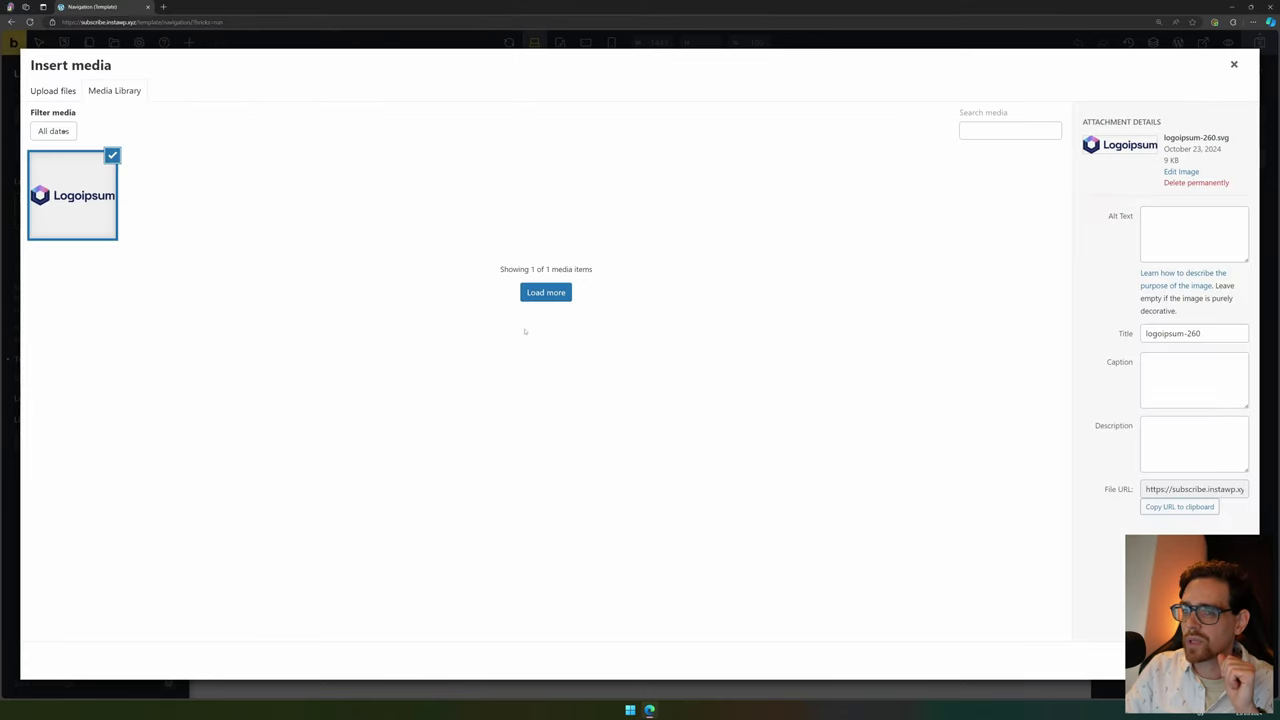
pyautogui.doubleClick(1222, 138)
pyautogui.doubleClick(1177, 148)
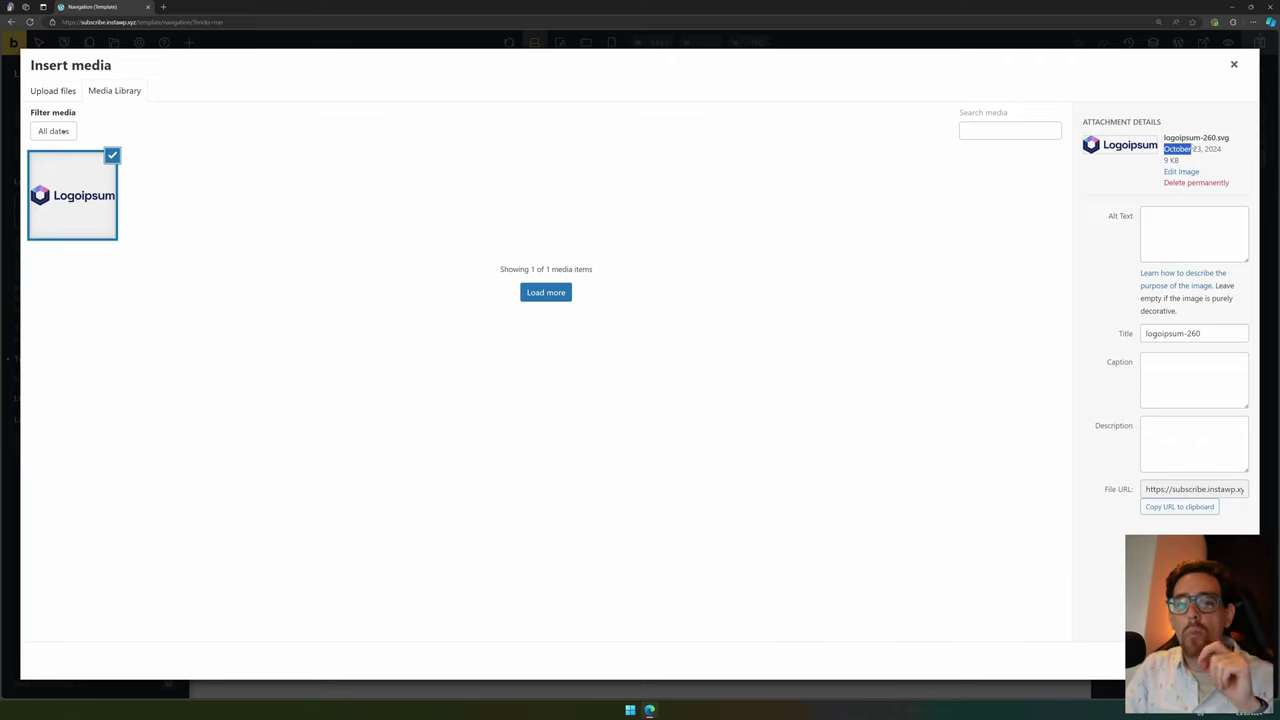
pyautogui.click(64, 131)
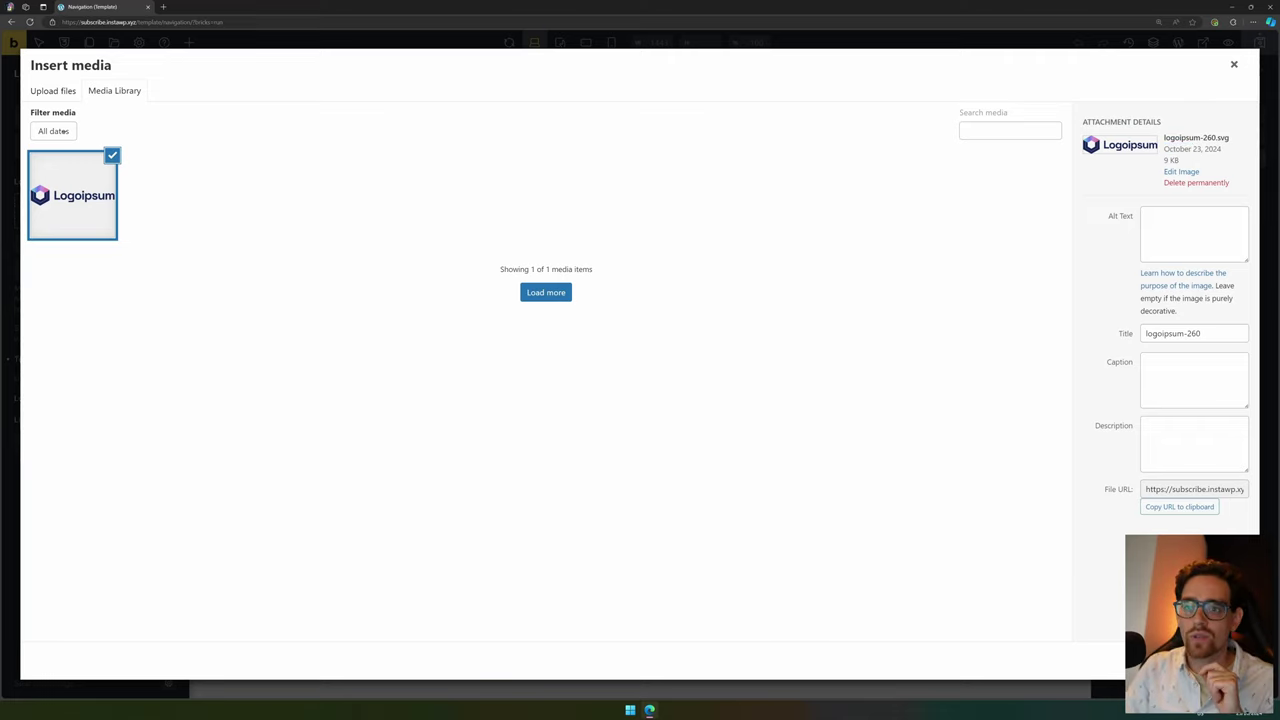
pyautogui.press('Escape')
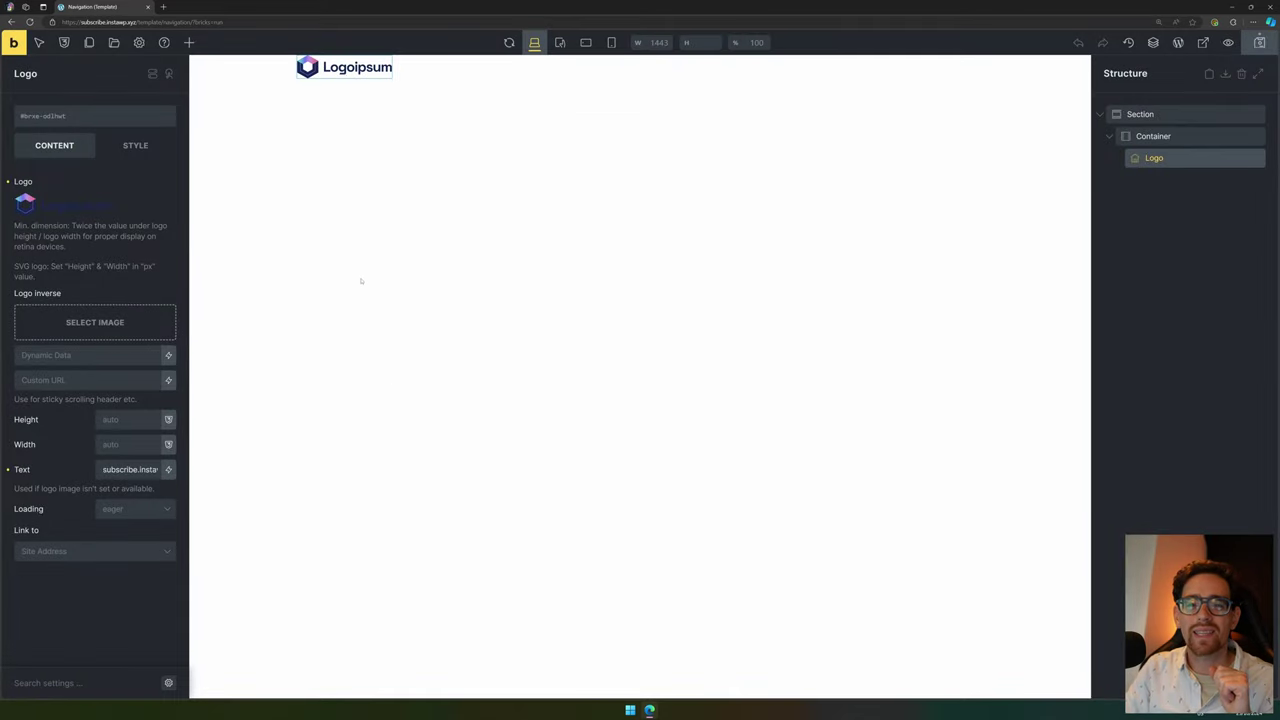
# Step: Add a Nav Menu element beside the logo in the container and go to WordPress's menu management
pyautogui.click(445, 70)
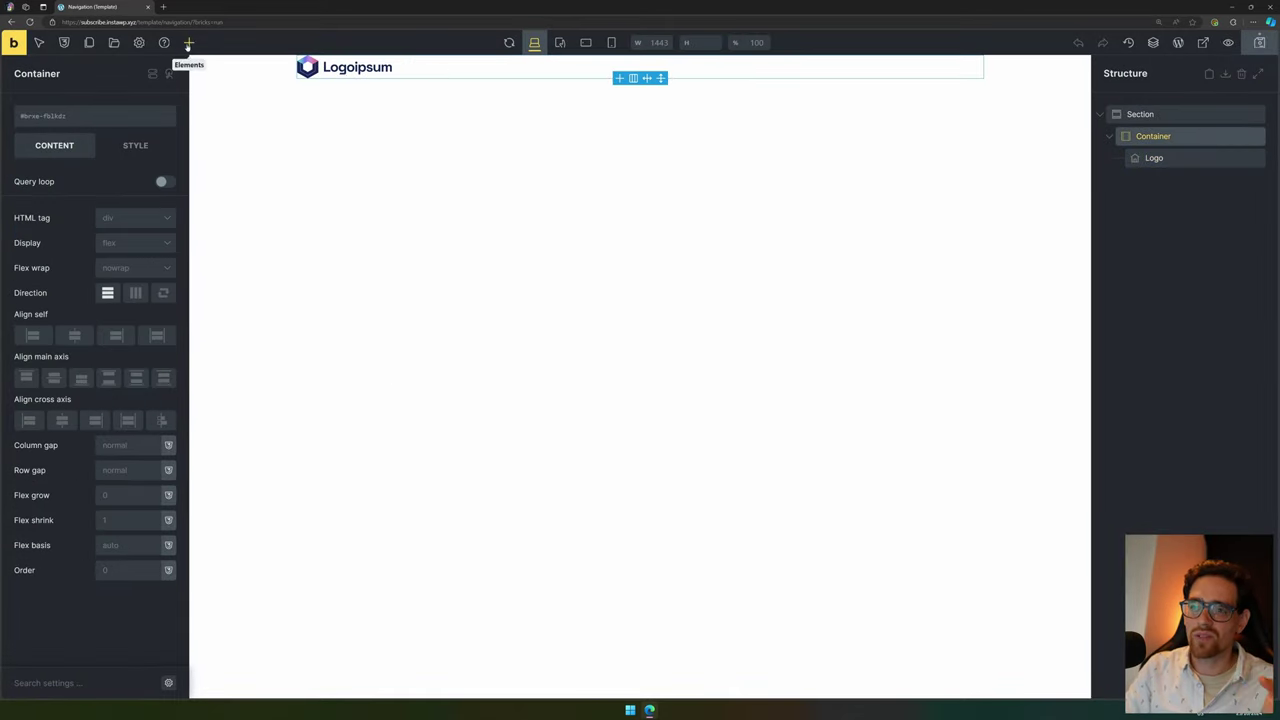
pyautogui.click(189, 42)
pyautogui.write('nav')
pyautogui.click(137, 133)
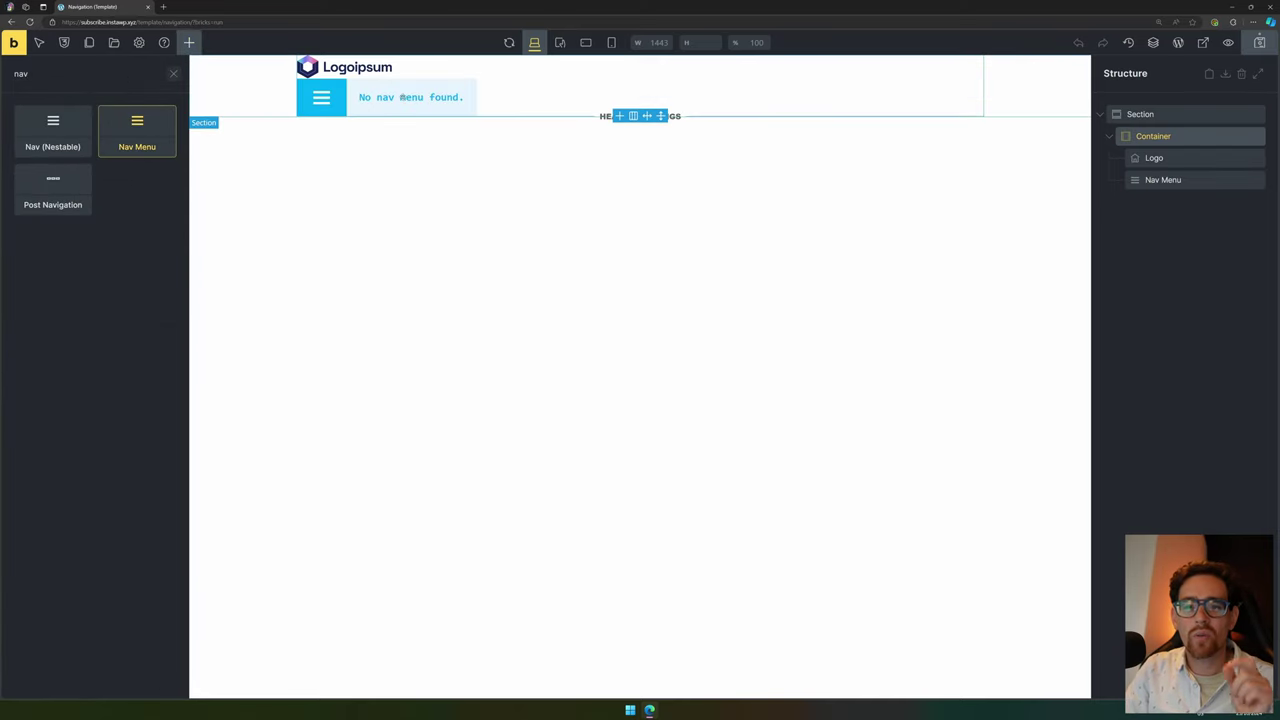
pyautogui.click(405, 97)
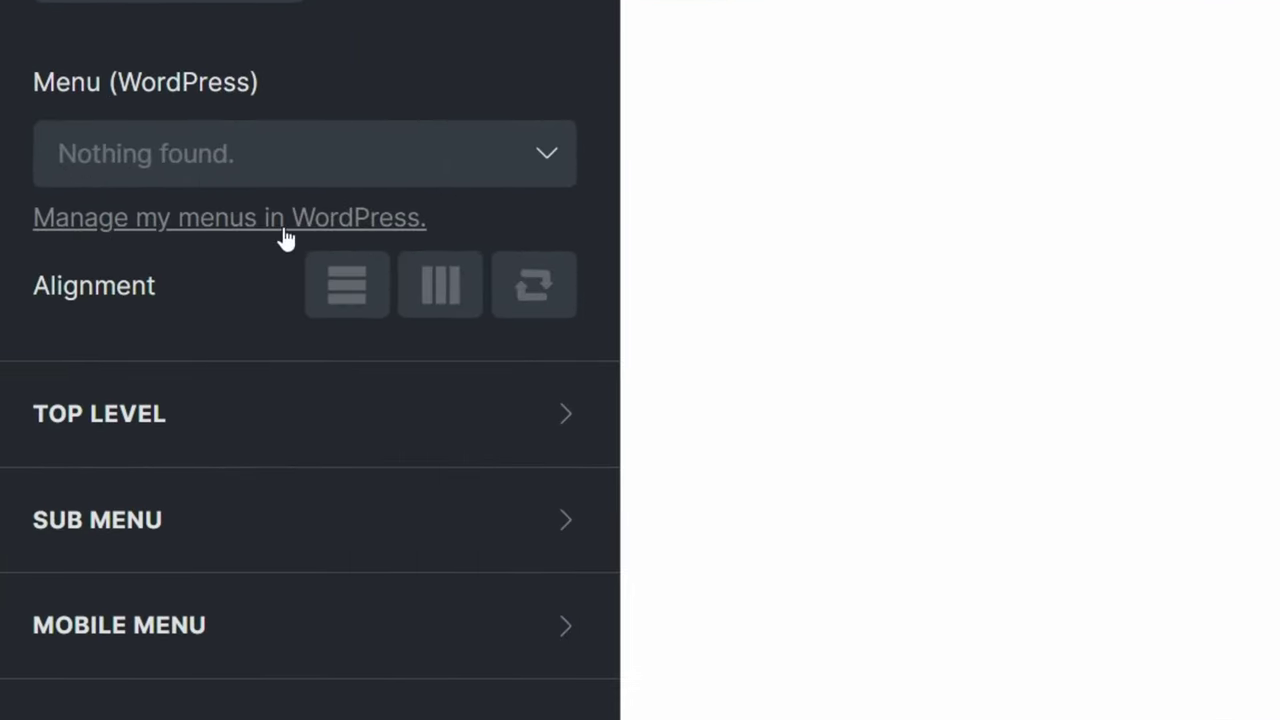
pyautogui.click(275, 233)
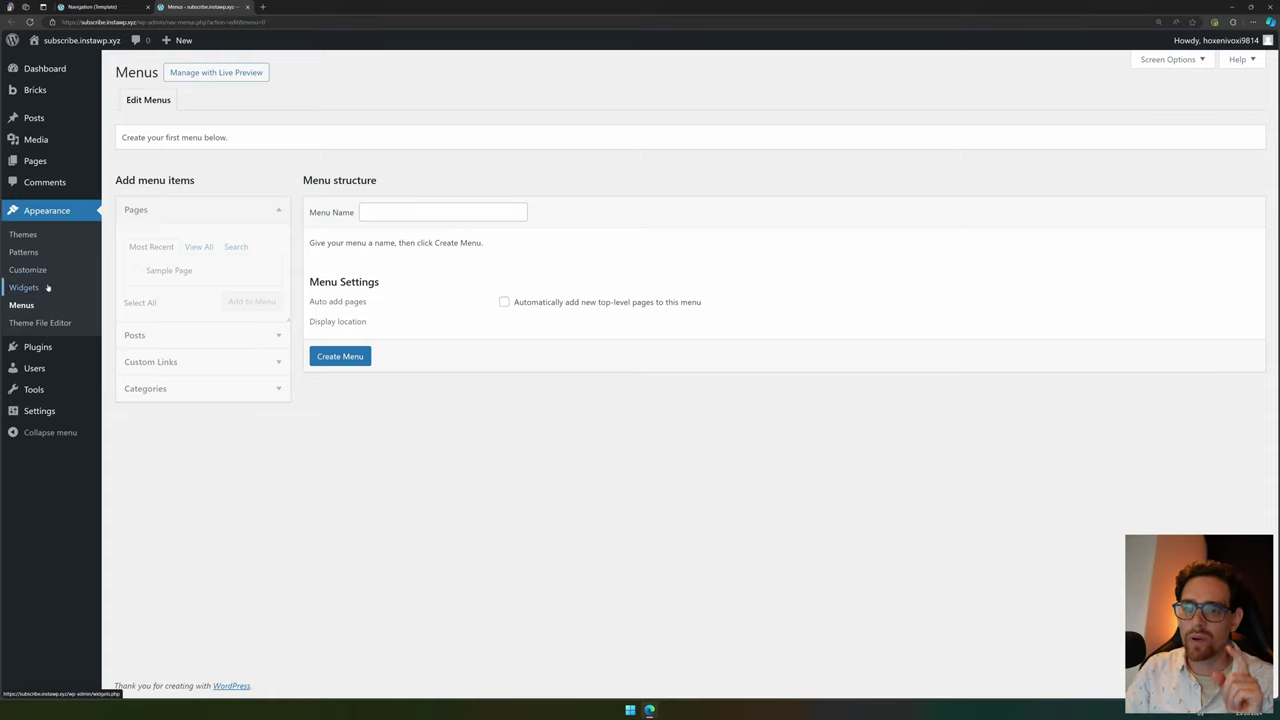
# Step: Create a new, empty WordPress menu named 'Main menu'
pyautogui.click(420, 213)
pyautogui.write('Main menu')
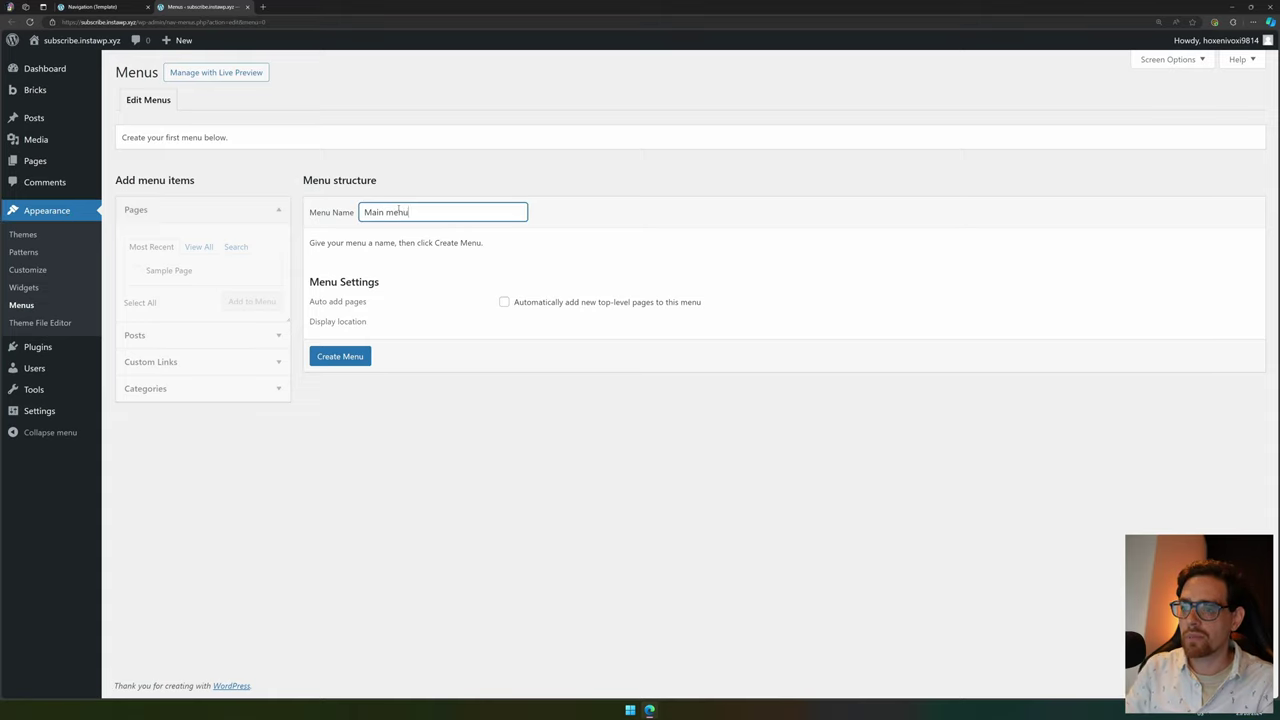
pyautogui.click(340, 362)
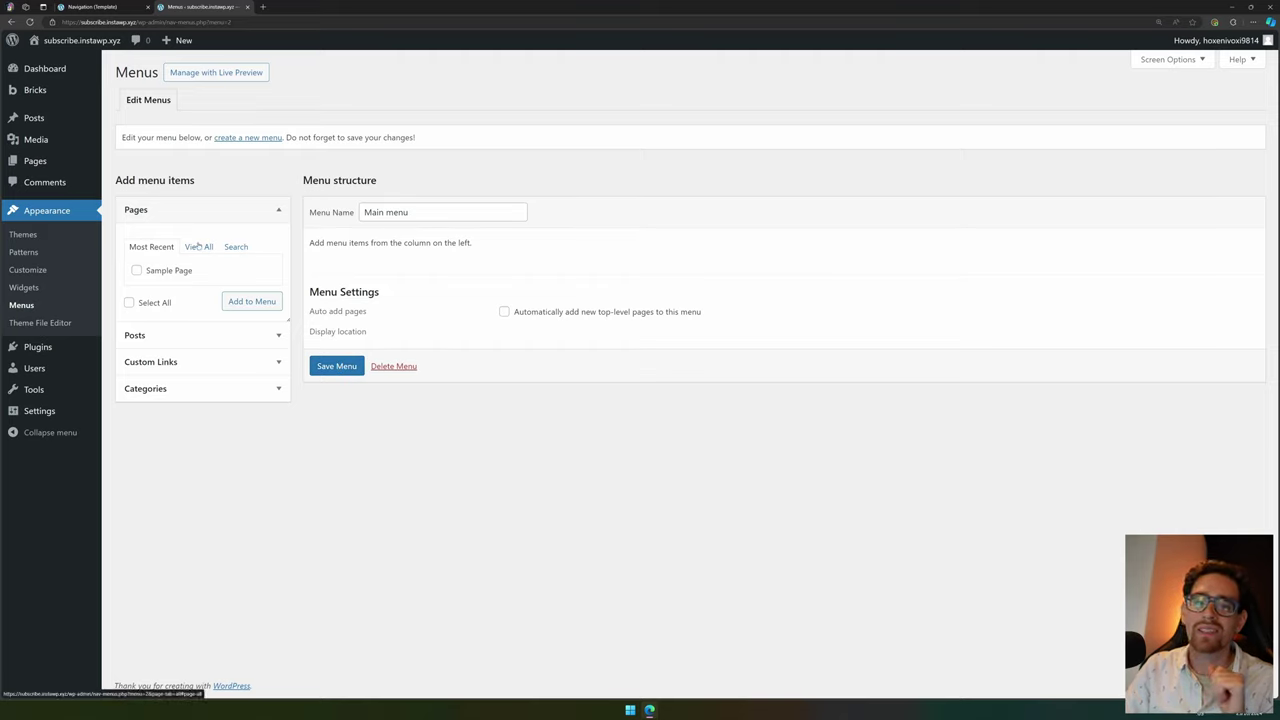
# Step: Add the Home page to Main menu
pyautogui.click(141, 250)
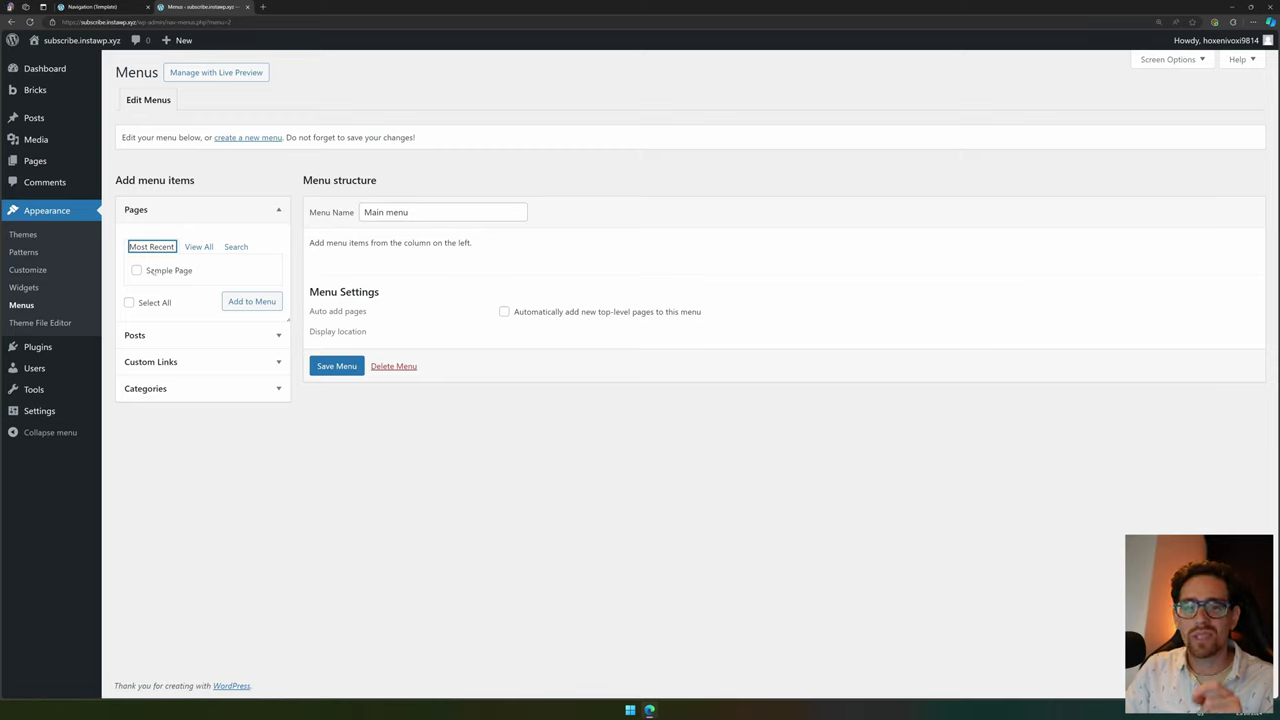
pyautogui.click(208, 246)
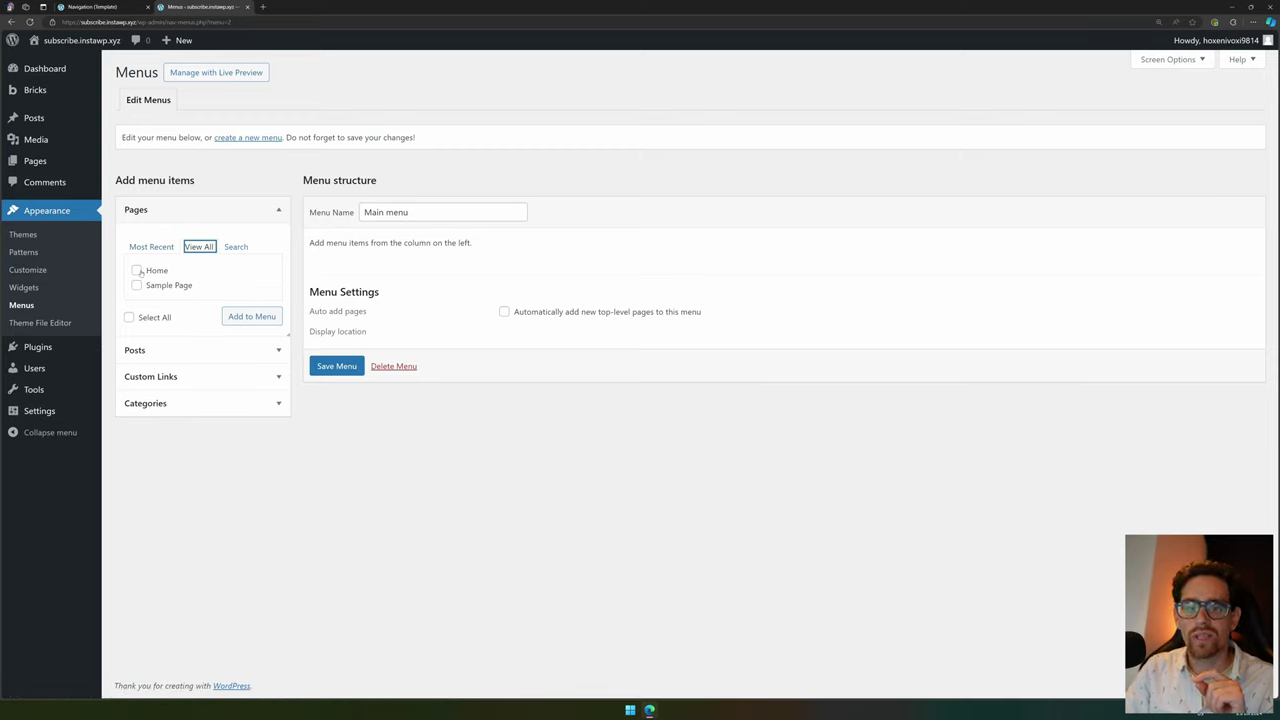
pyautogui.click(137, 270)
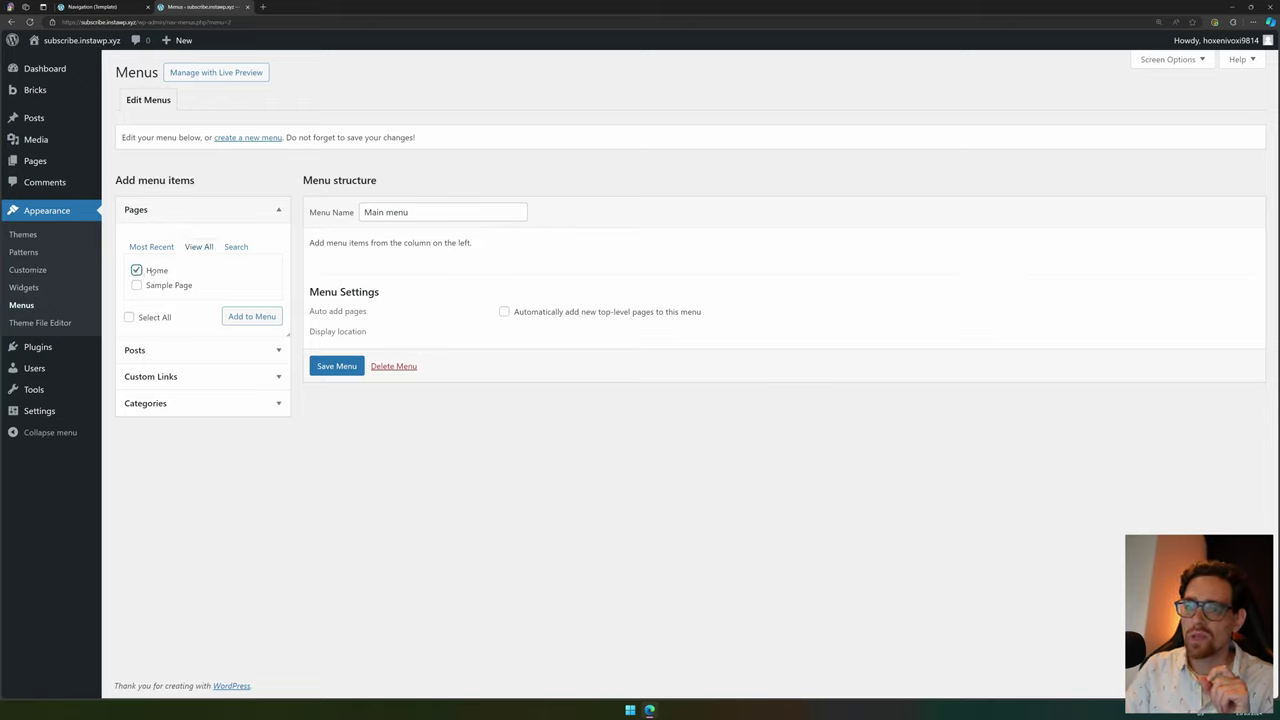
pyautogui.click(245, 317)
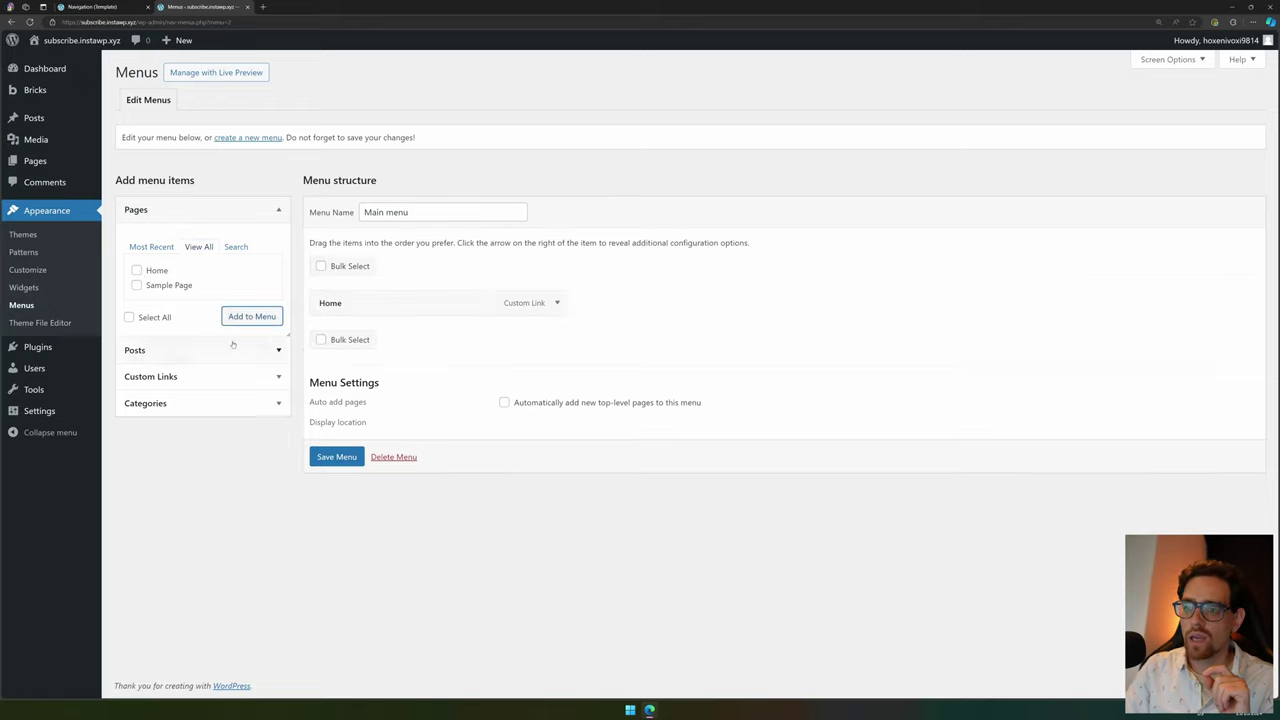
pyautogui.click(230, 350)
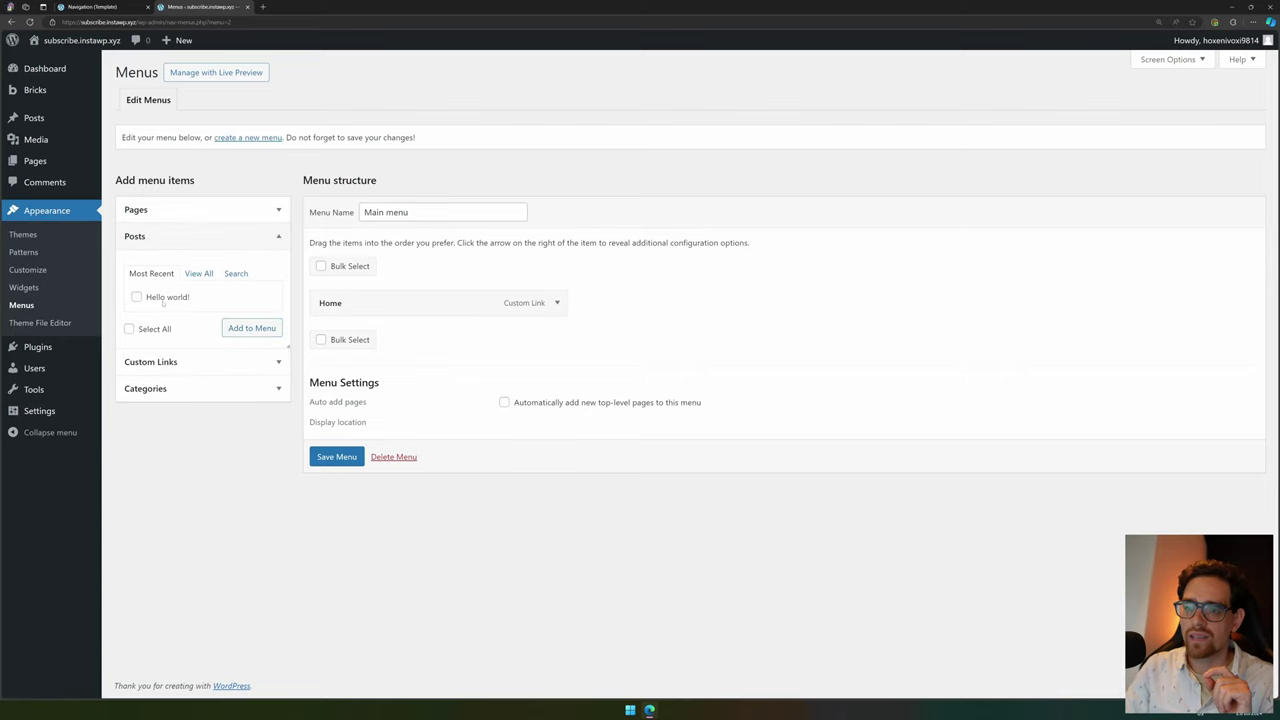
# Step: Add a custom link to tchs.li/subsc with the link text 'Subscribe'
pyautogui.click(208, 363)
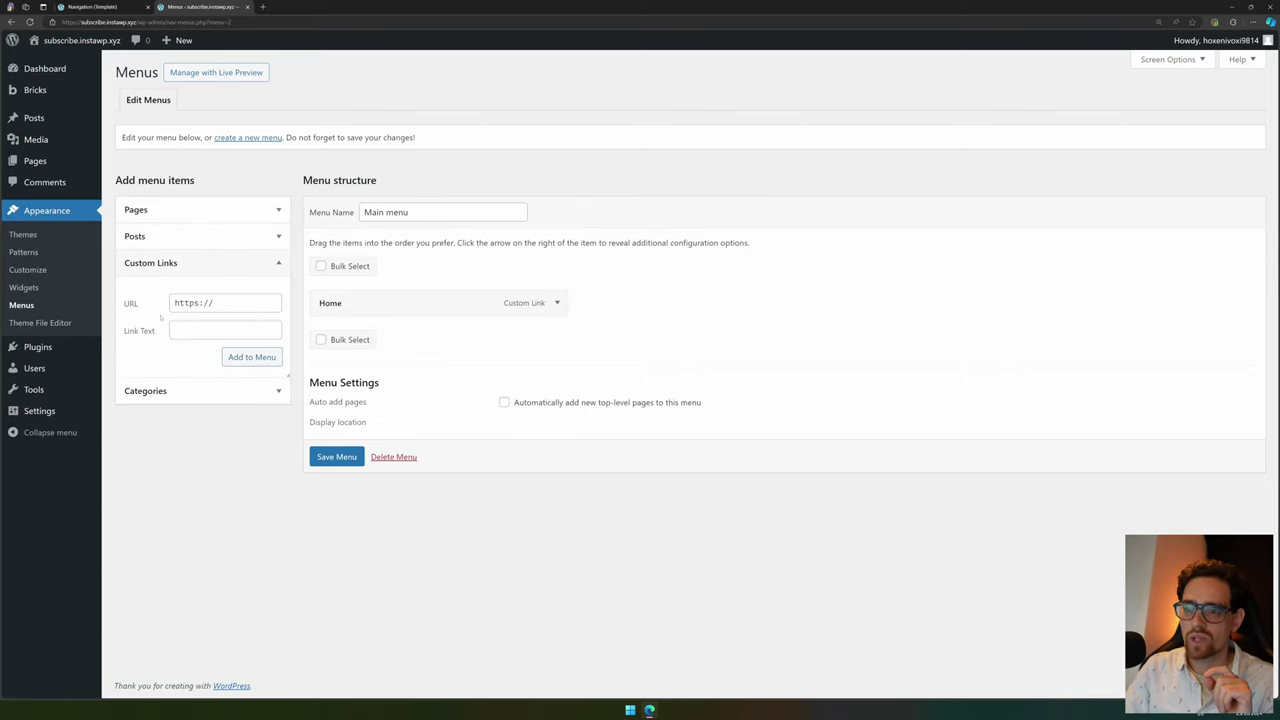
pyautogui.click(241, 298)
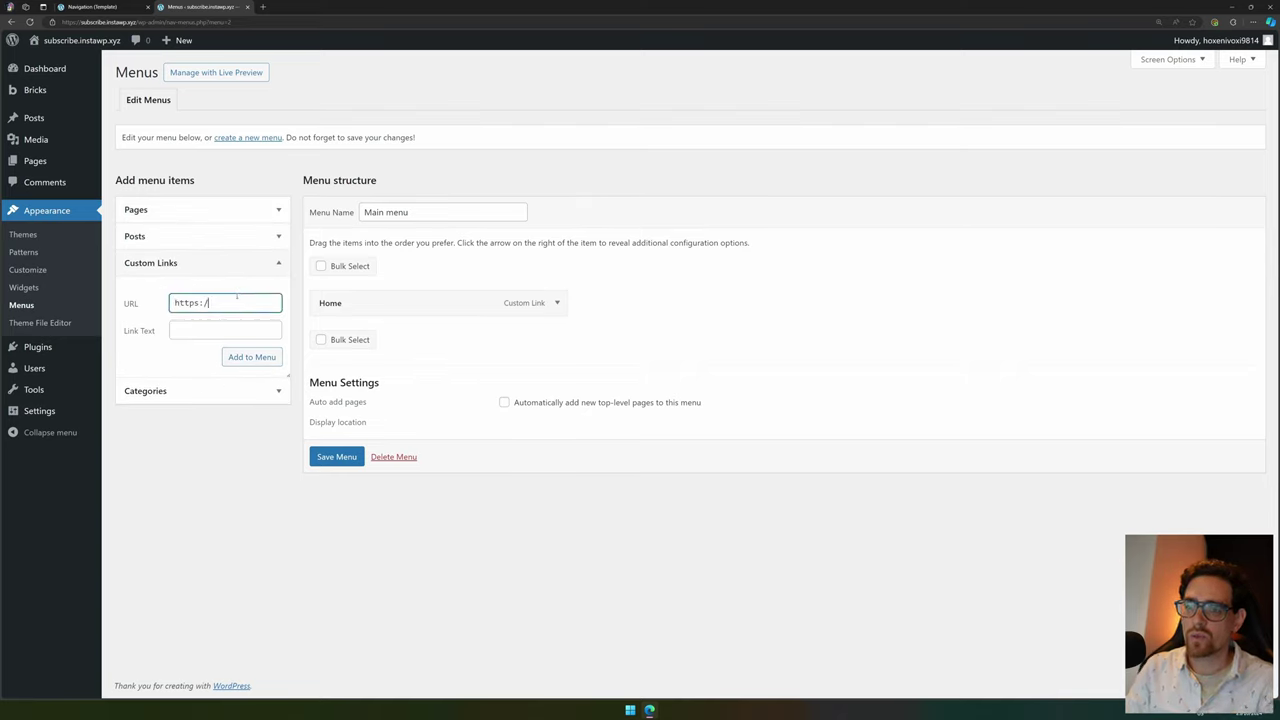
pyautogui.write('tchs')
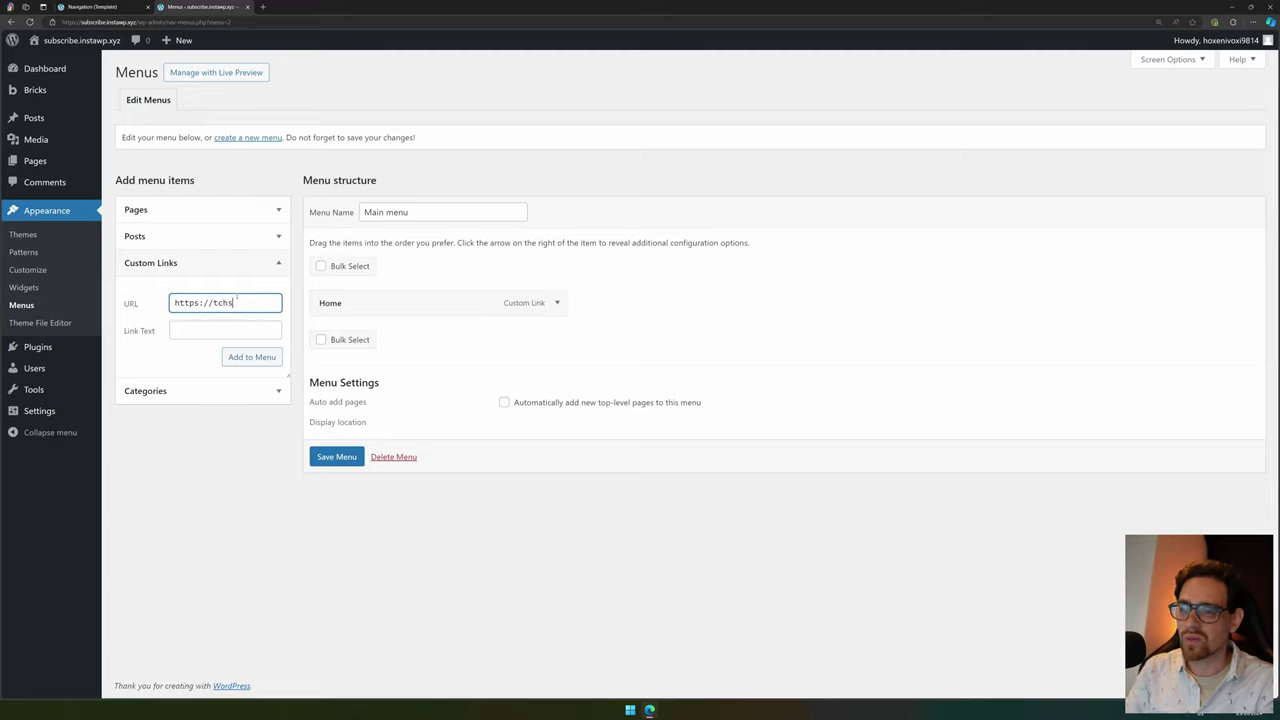
pyautogui.write('.li/subsc')
pyautogui.press('Tab')
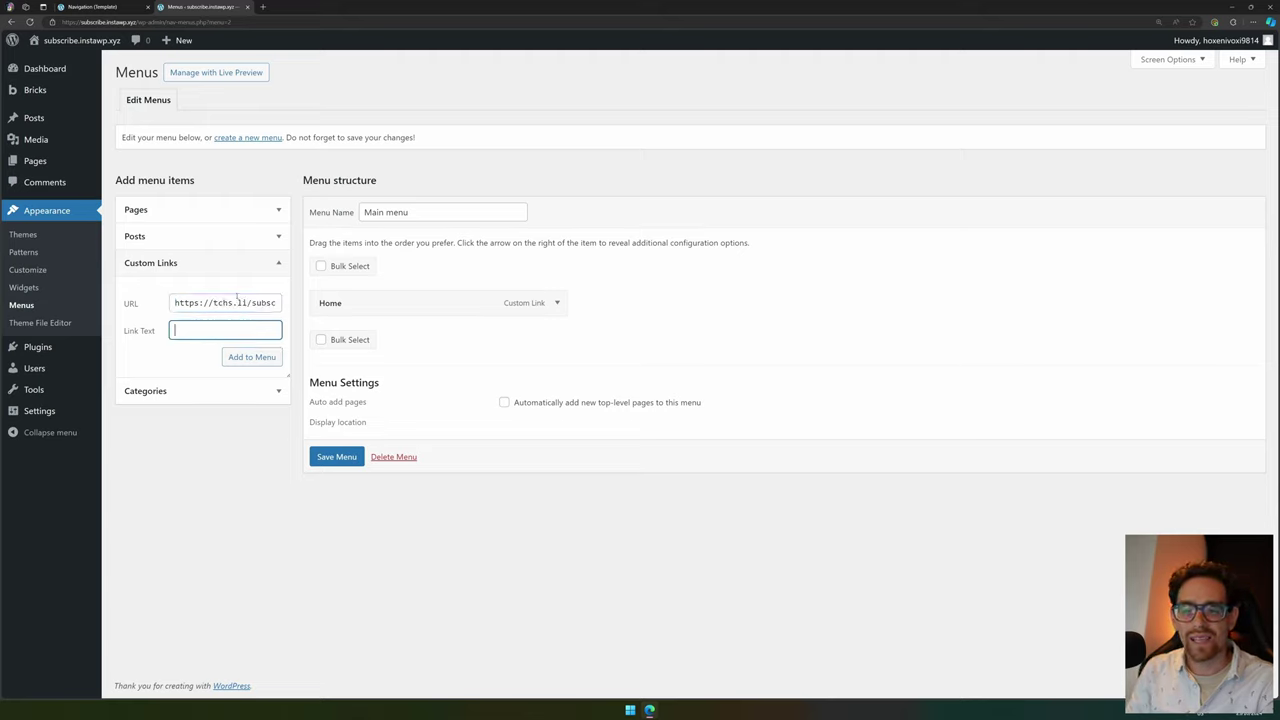
pyautogui.write('subscribe')
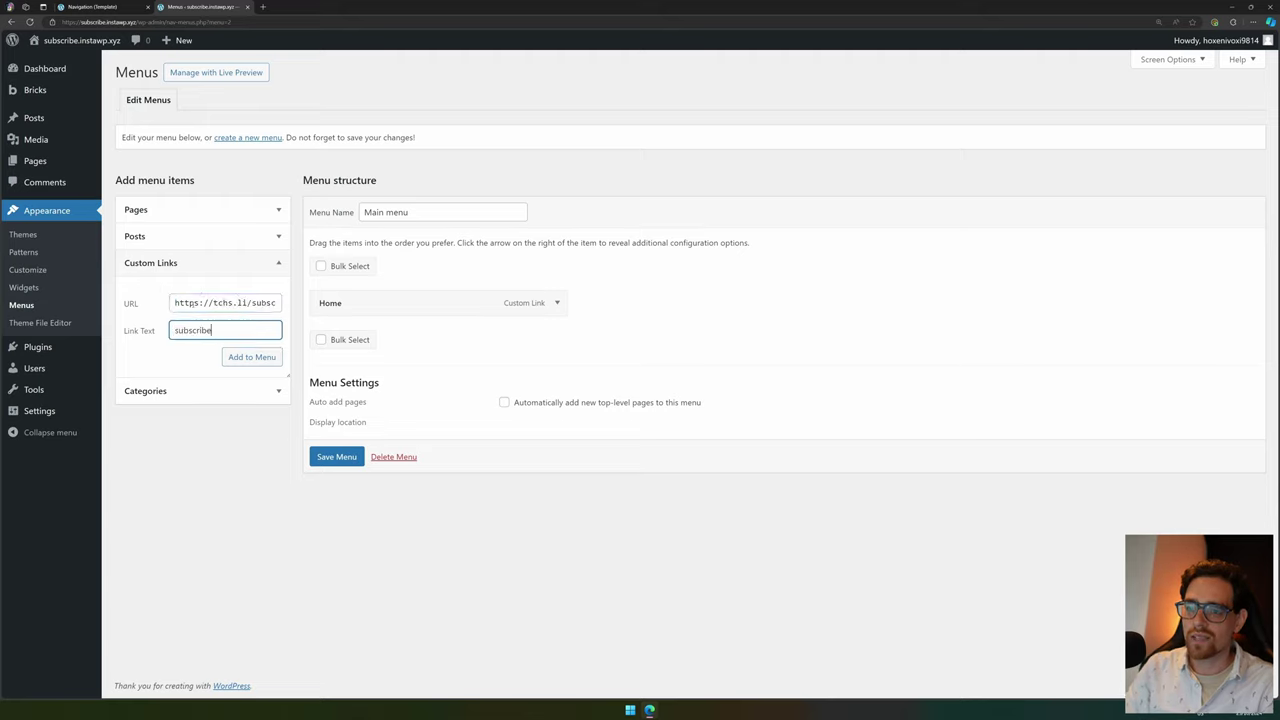
pyautogui.moveTo(176, 302); pyautogui.dragTo(300, 312)
pyautogui.click(176, 330)
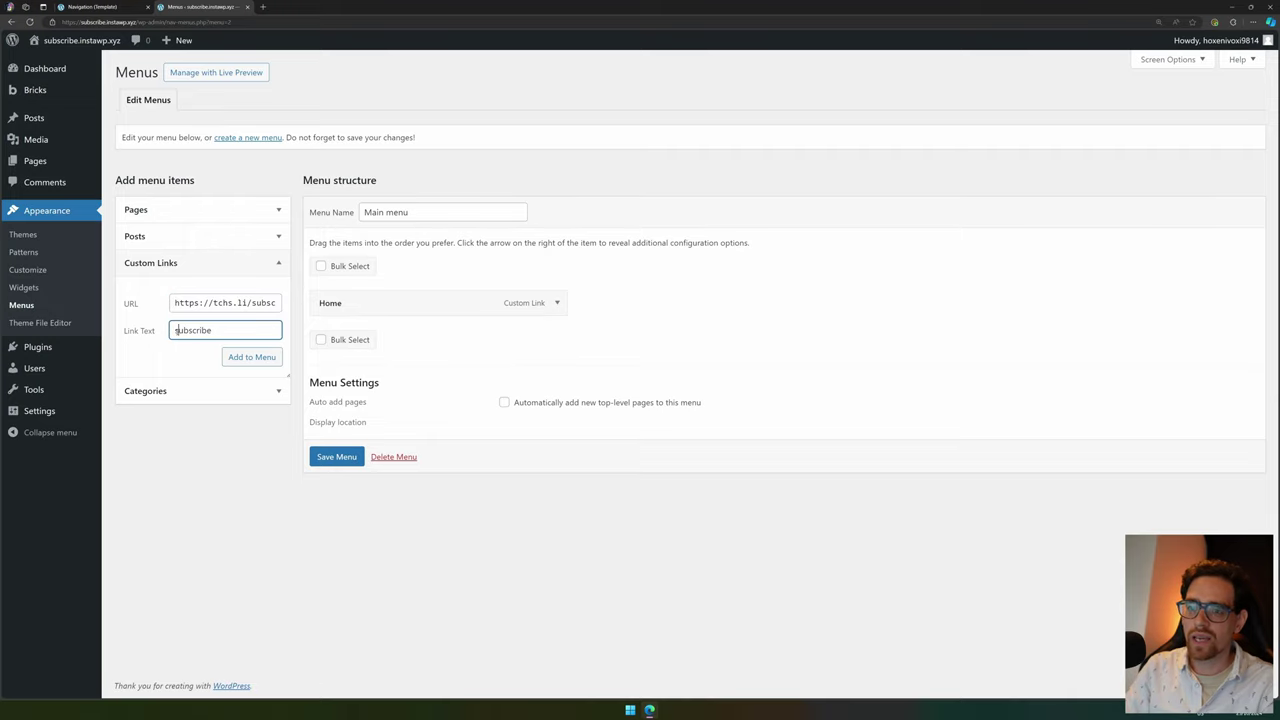
pyautogui.press('Delete')
pyautogui.write('S')
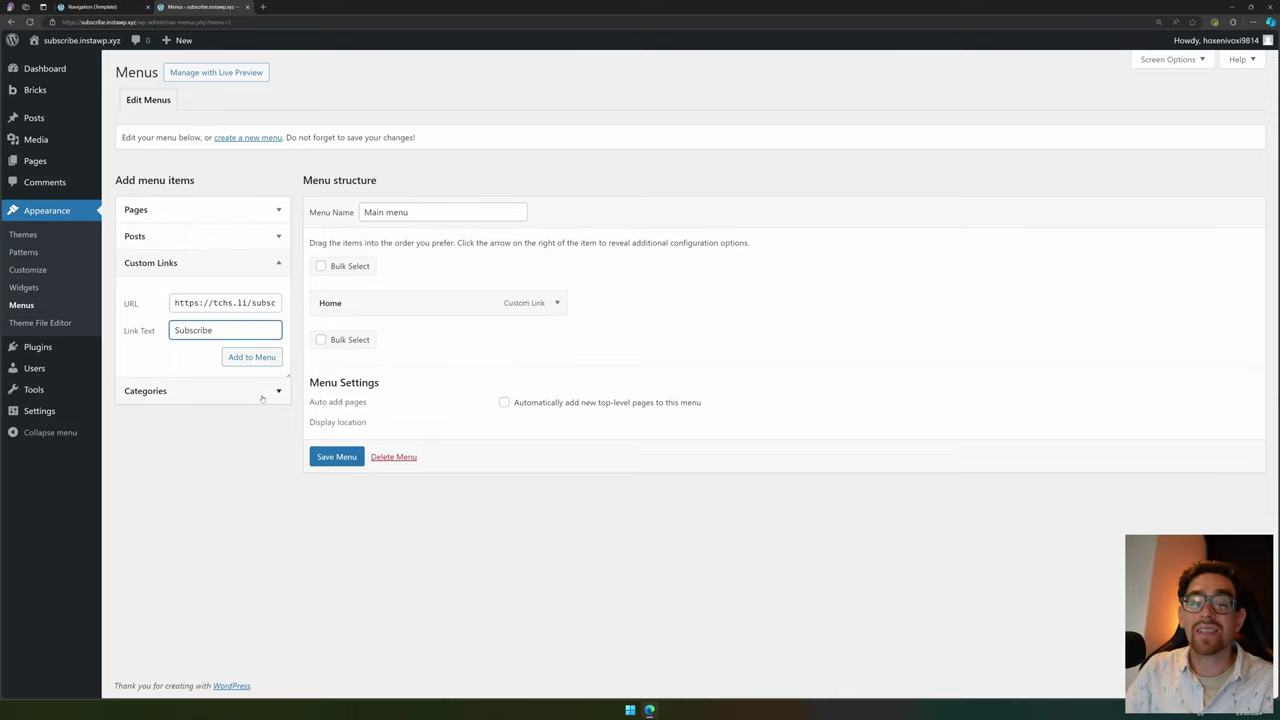
pyautogui.click(252, 357)
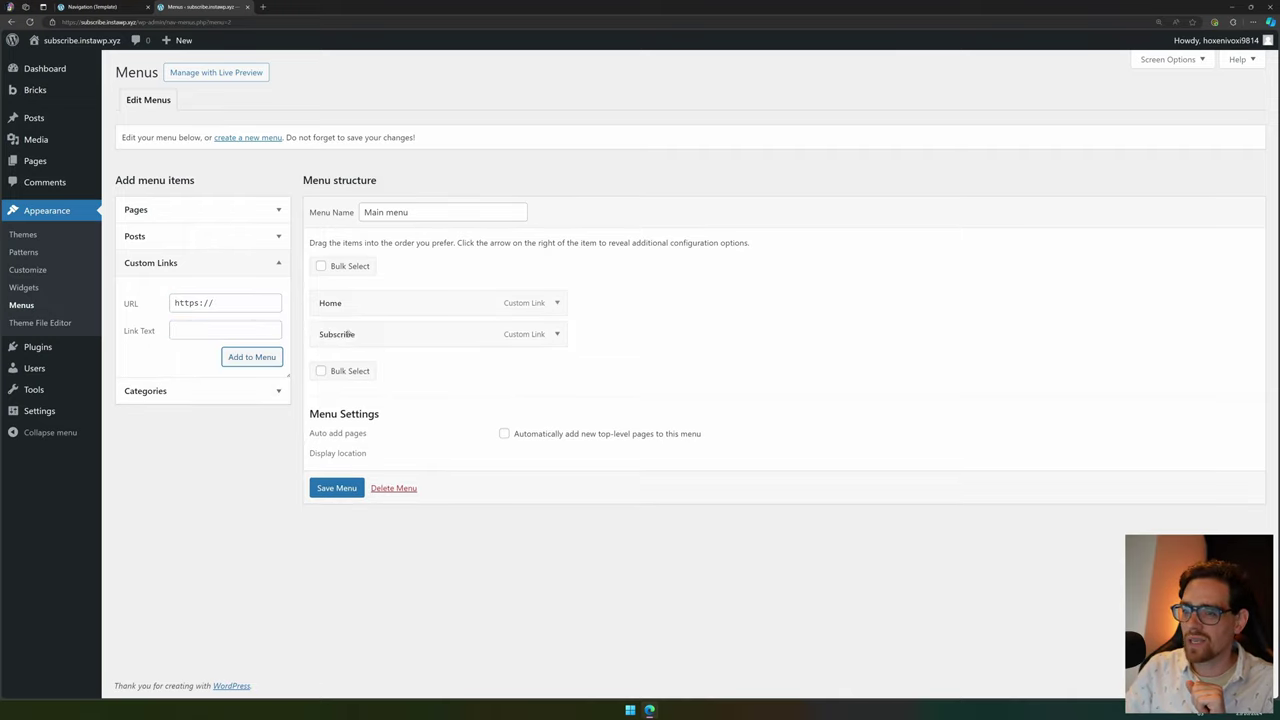
# Step: Save Main menu with its Home and Subscribe items
pyautogui.click(200, 396)
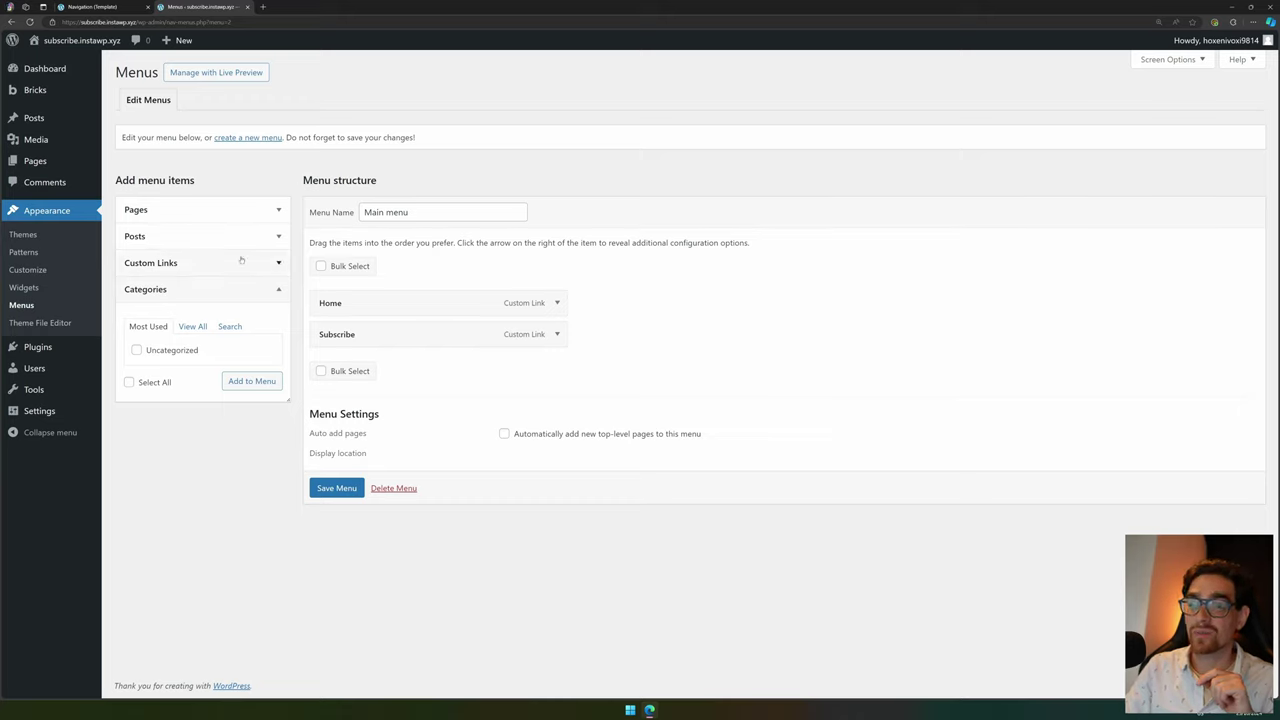
pyautogui.moveTo(321, 433); pyautogui.dragTo(479, 450)
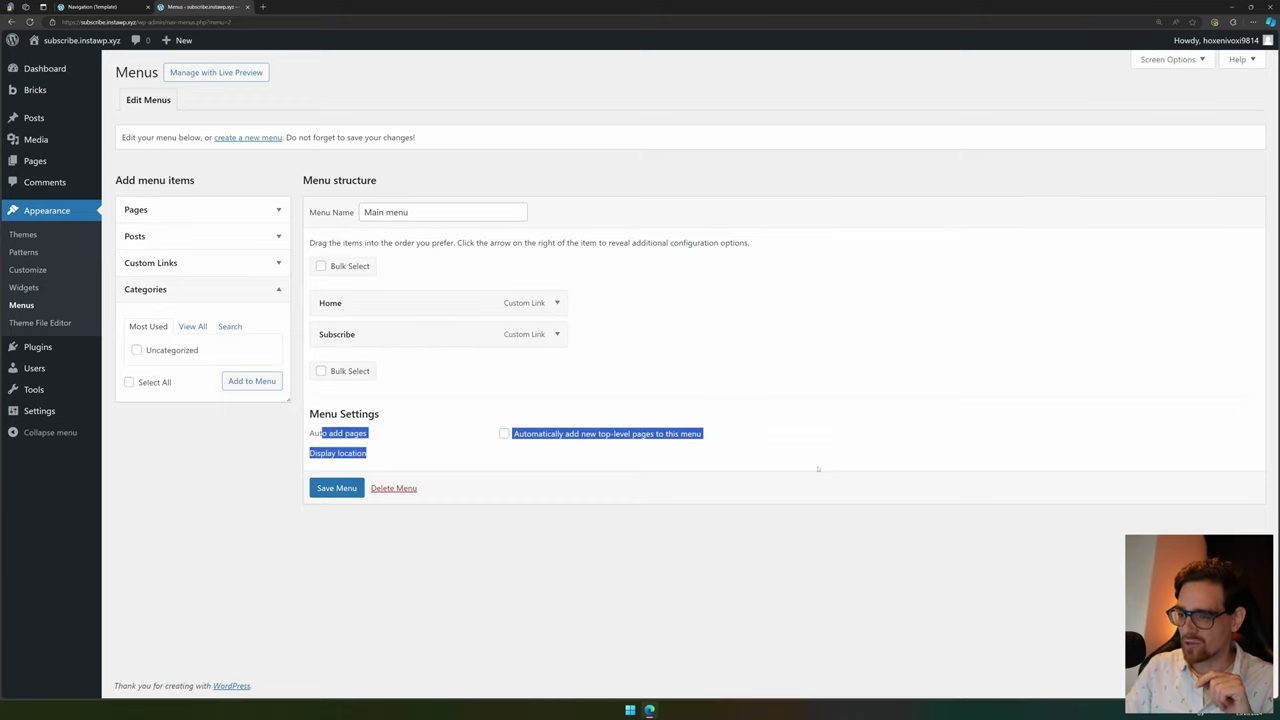
pyautogui.click(705, 443)
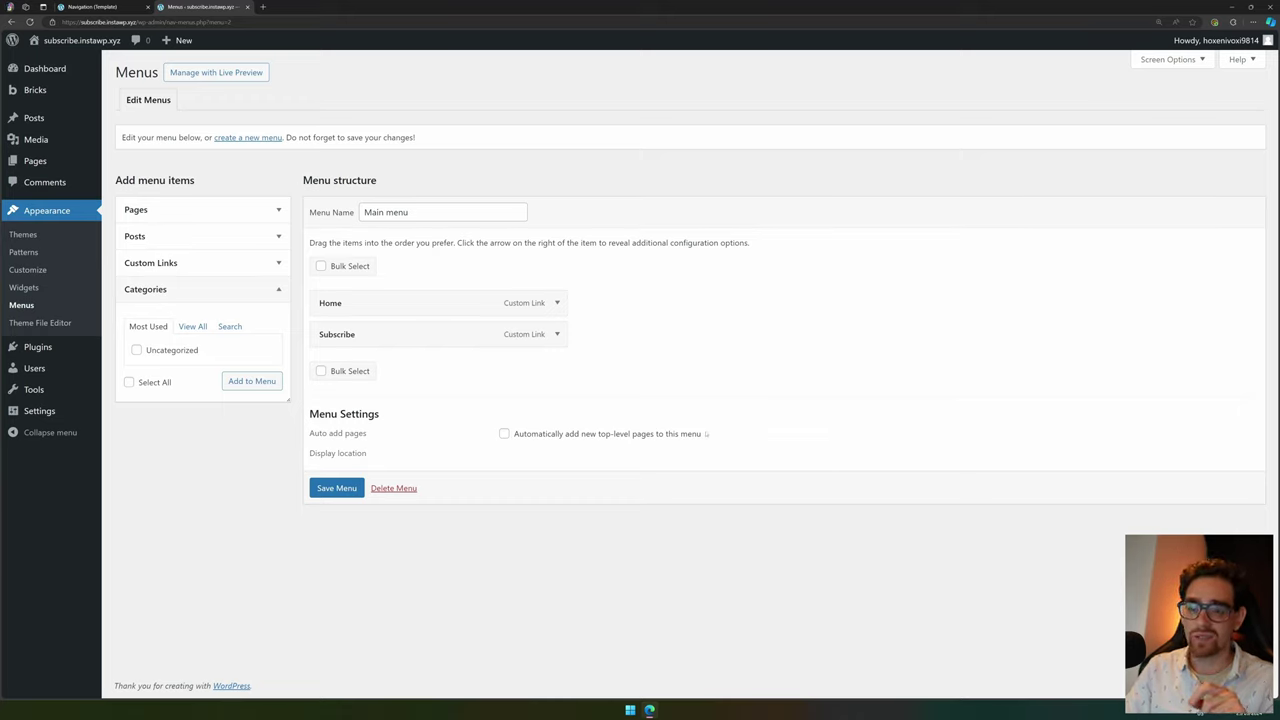
pyautogui.click(331, 489)
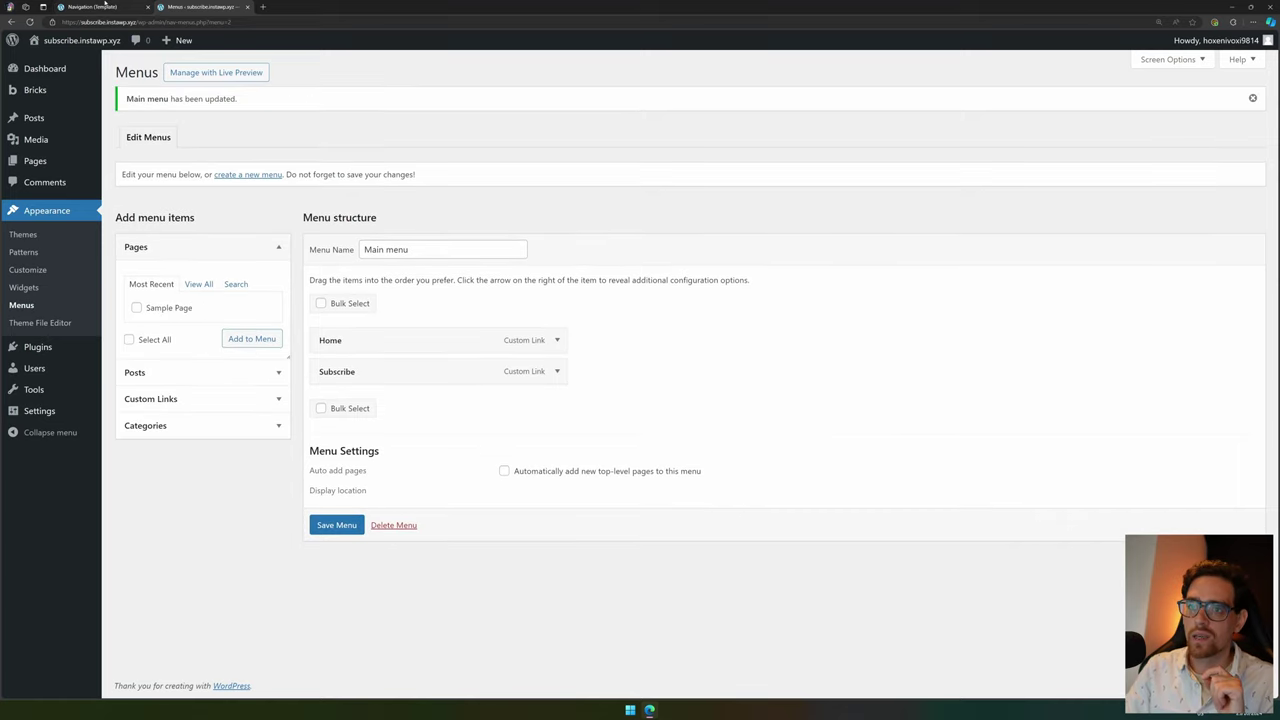
# Step: Save the Navigation template, reload the builder, and select the Nav Menu and its Container
pyautogui.click(103, 7)
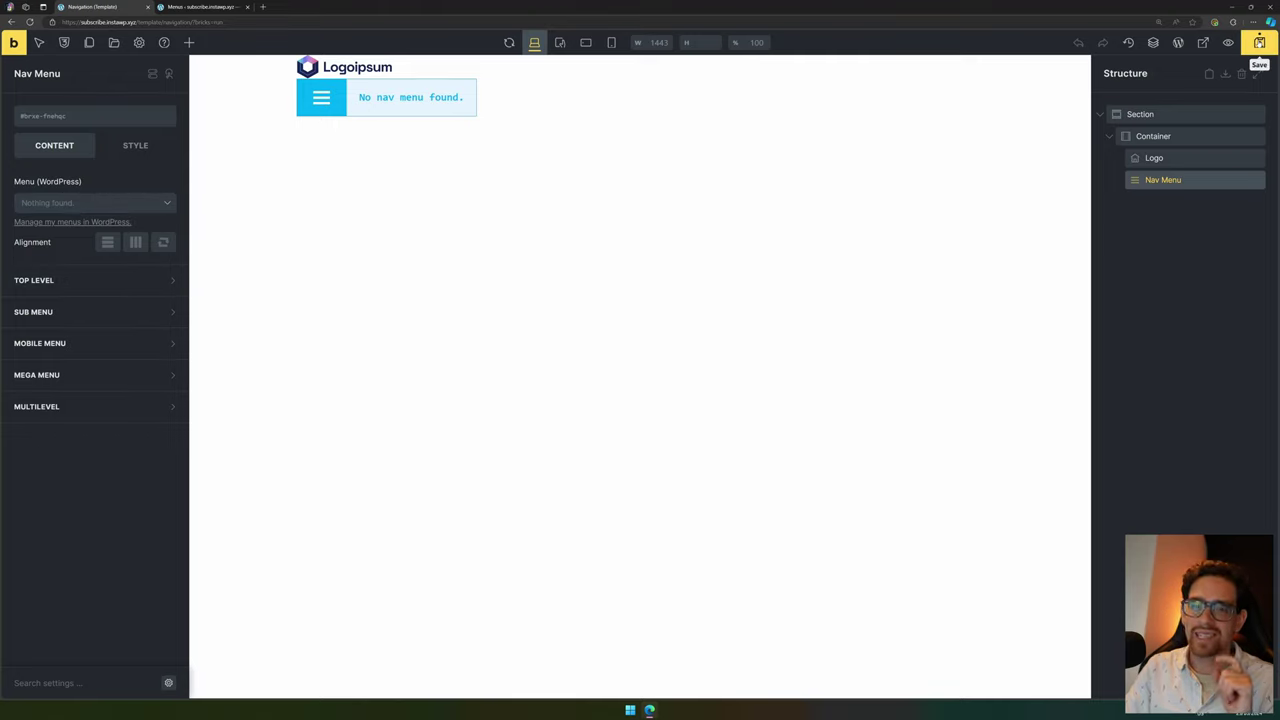
pyautogui.click(1259, 42)
pyautogui.click(30, 21)
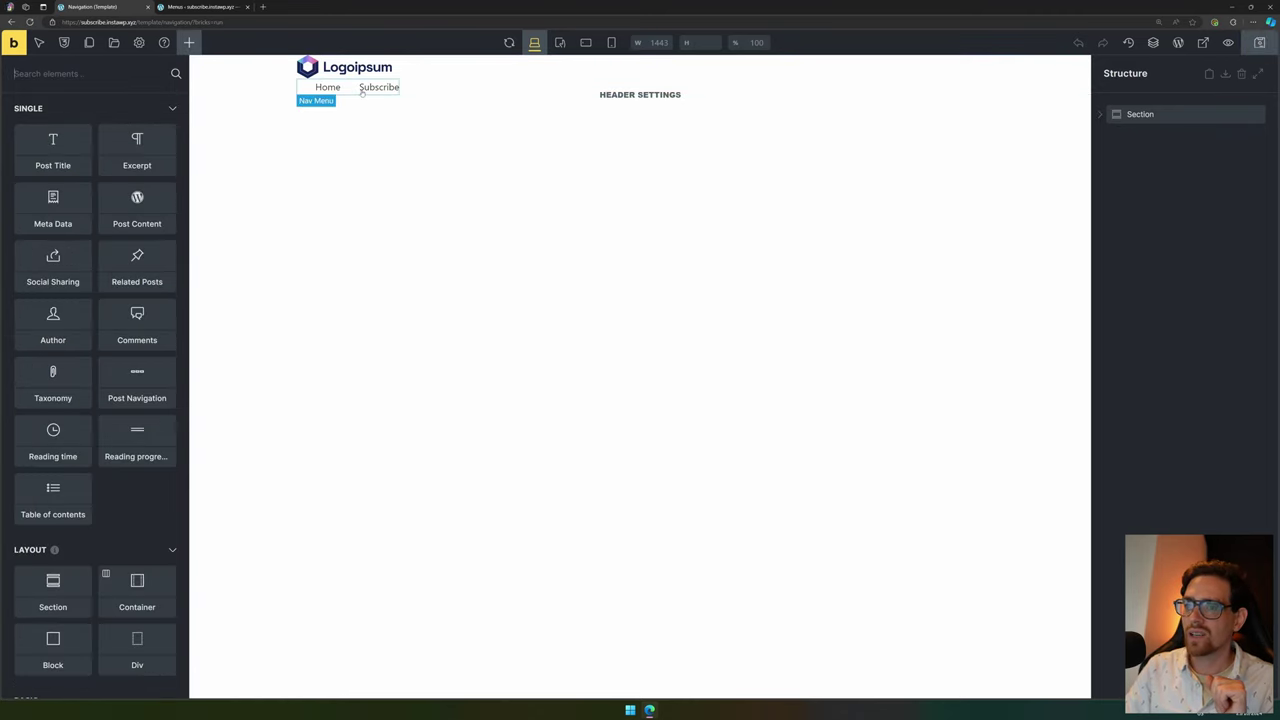
pyautogui.click(329, 88)
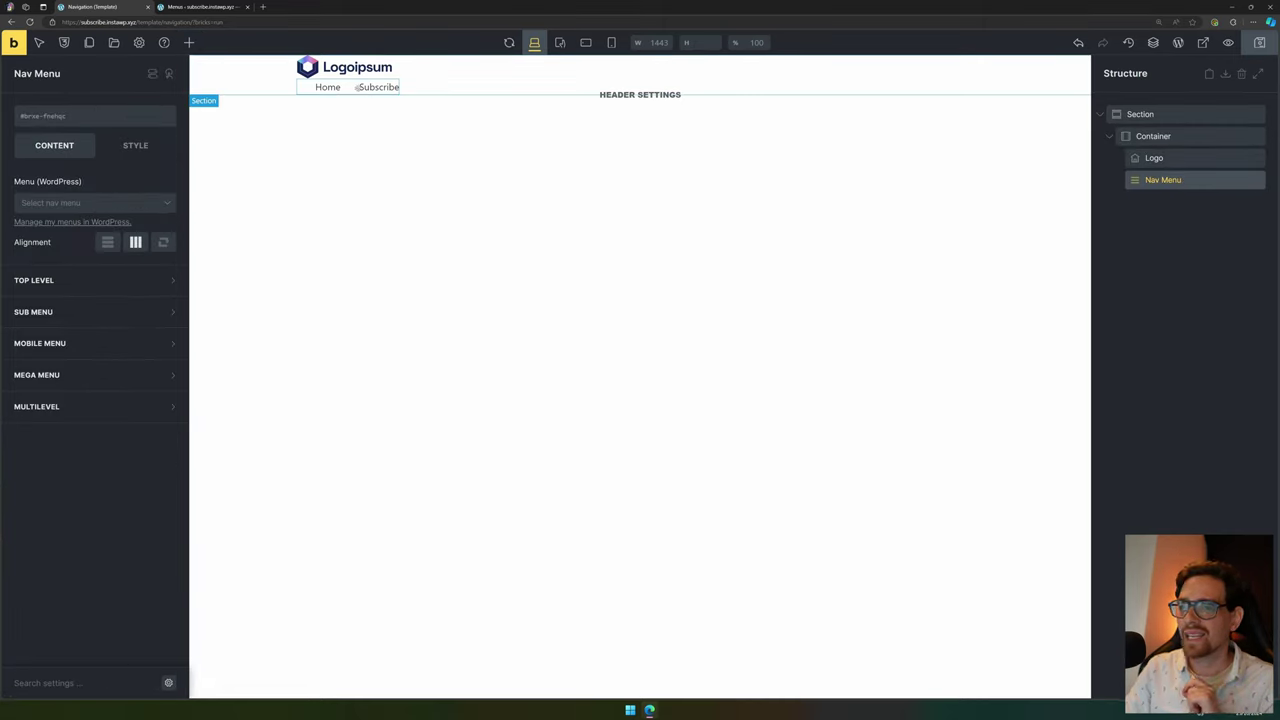
pyautogui.click(1202, 137)
pyautogui.moveTo(1202, 137); pyautogui.dragTo(368, 107)
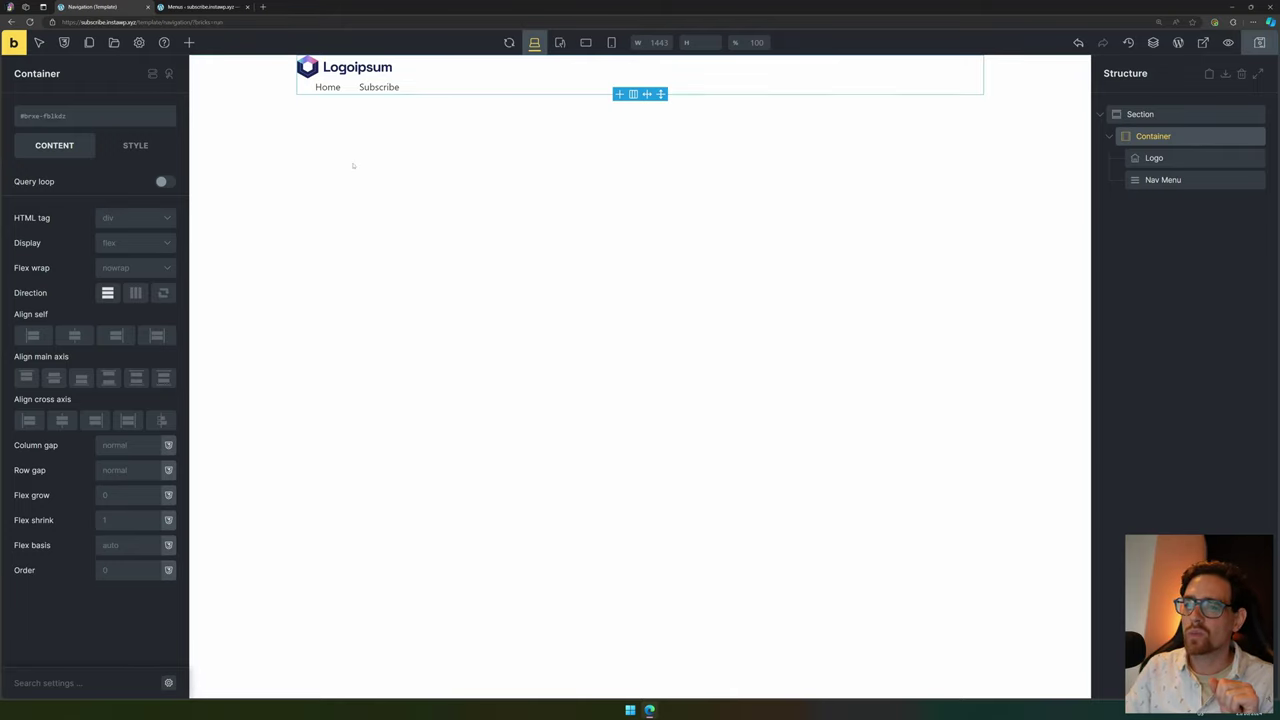
# Step: Set the Container's direction to Horizontal and its cross-axis alignment to Center
pyautogui.click(136, 292)
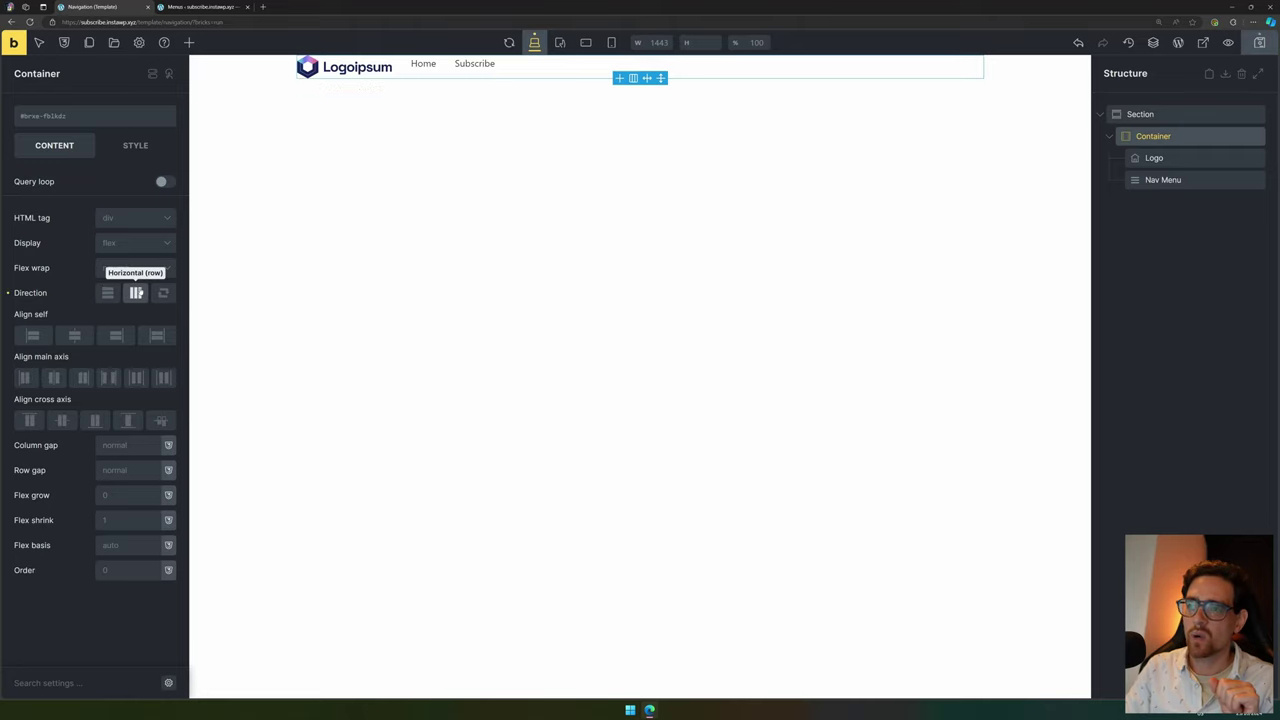
pyautogui.click(62, 421)
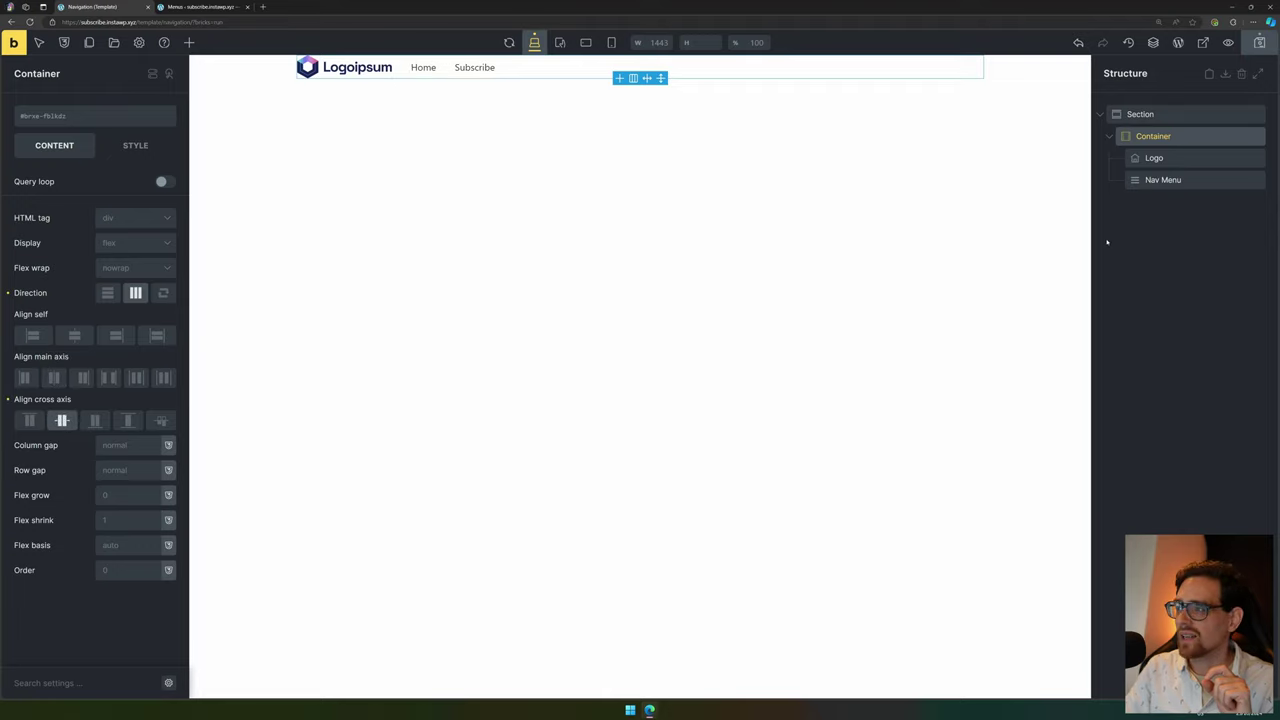
pyautogui.click(1187, 116)
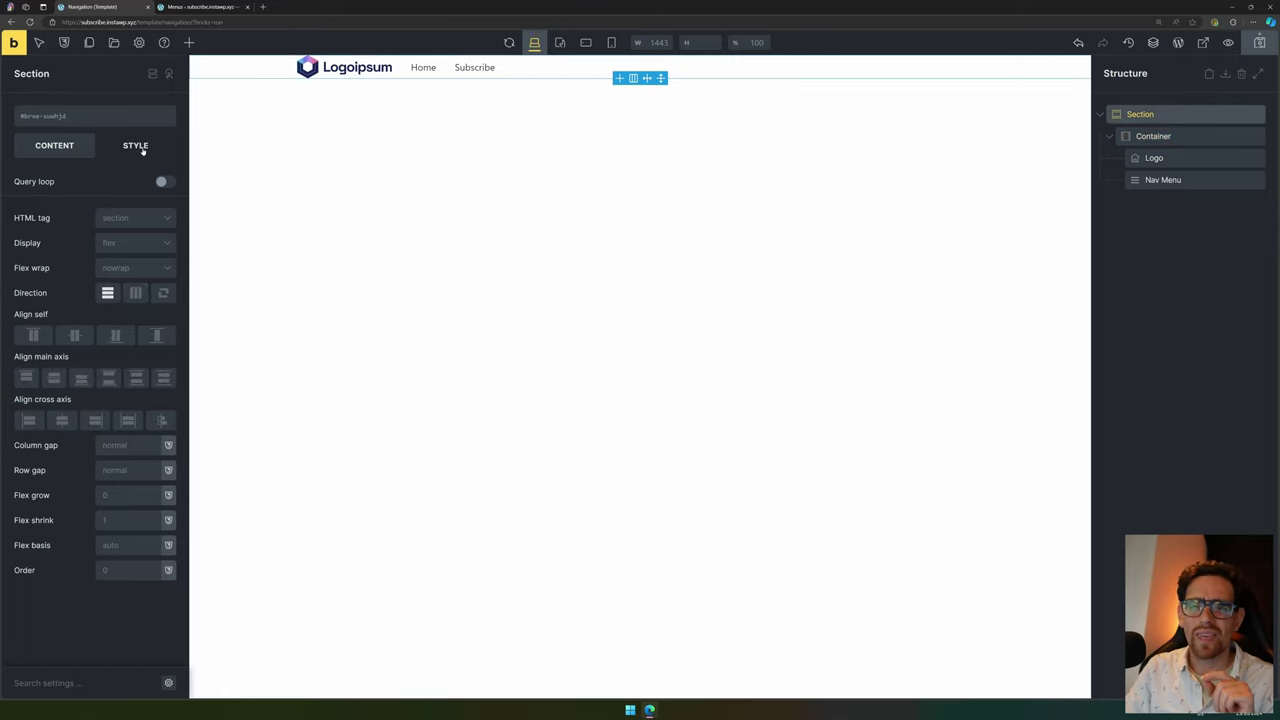
# Step: Select the header Section and create the CSS class 'navigation' on it
pyautogui.click(1180, 158)
pyautogui.click(1180, 136)
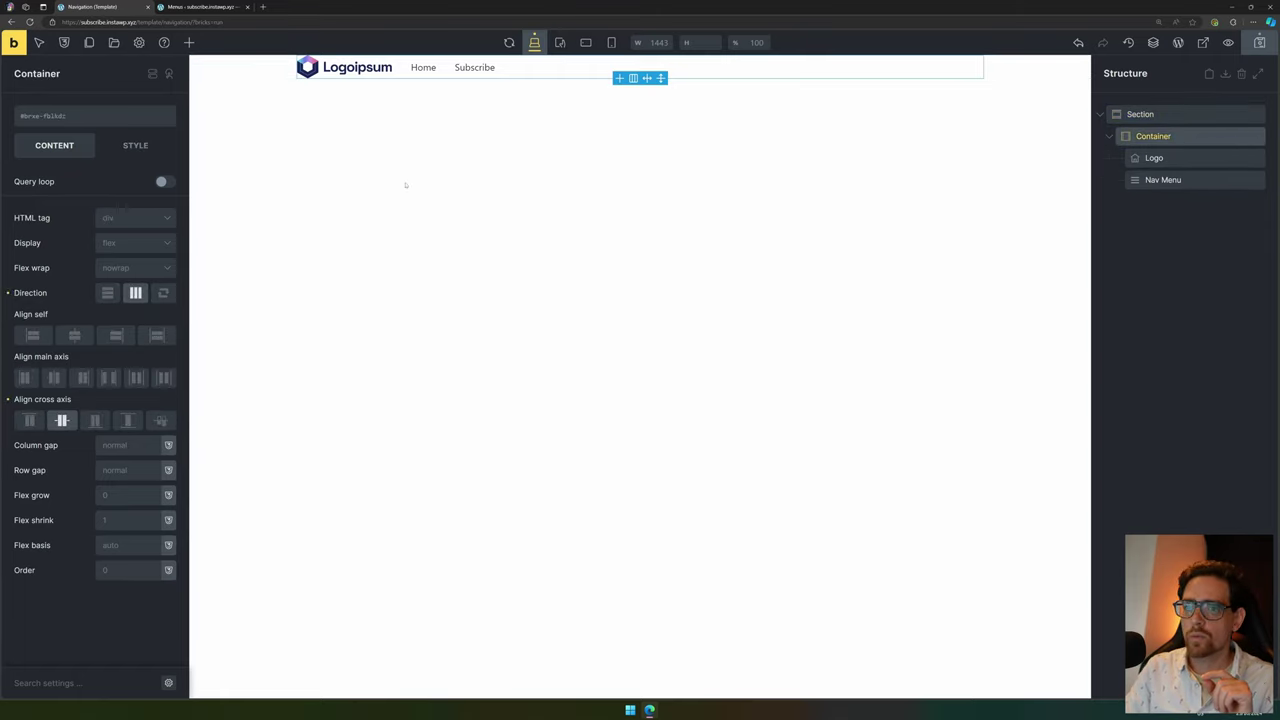
pyautogui.click(1200, 114)
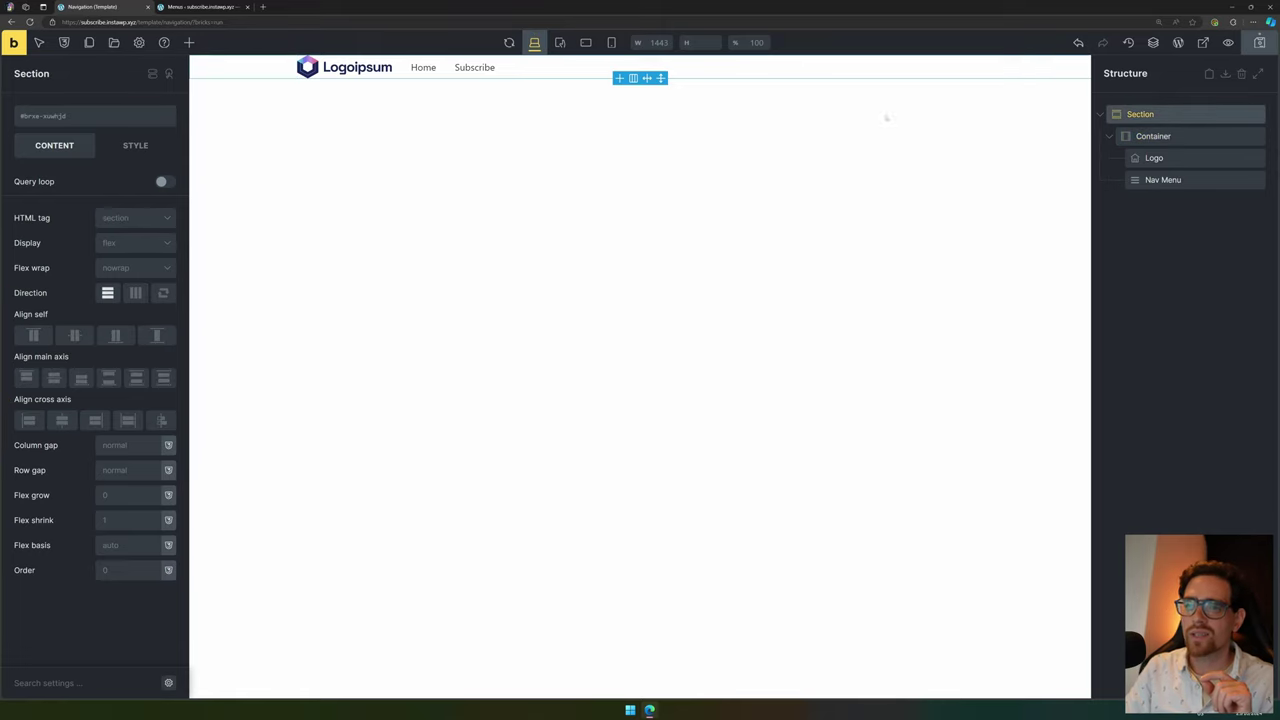
pyautogui.click(79, 119)
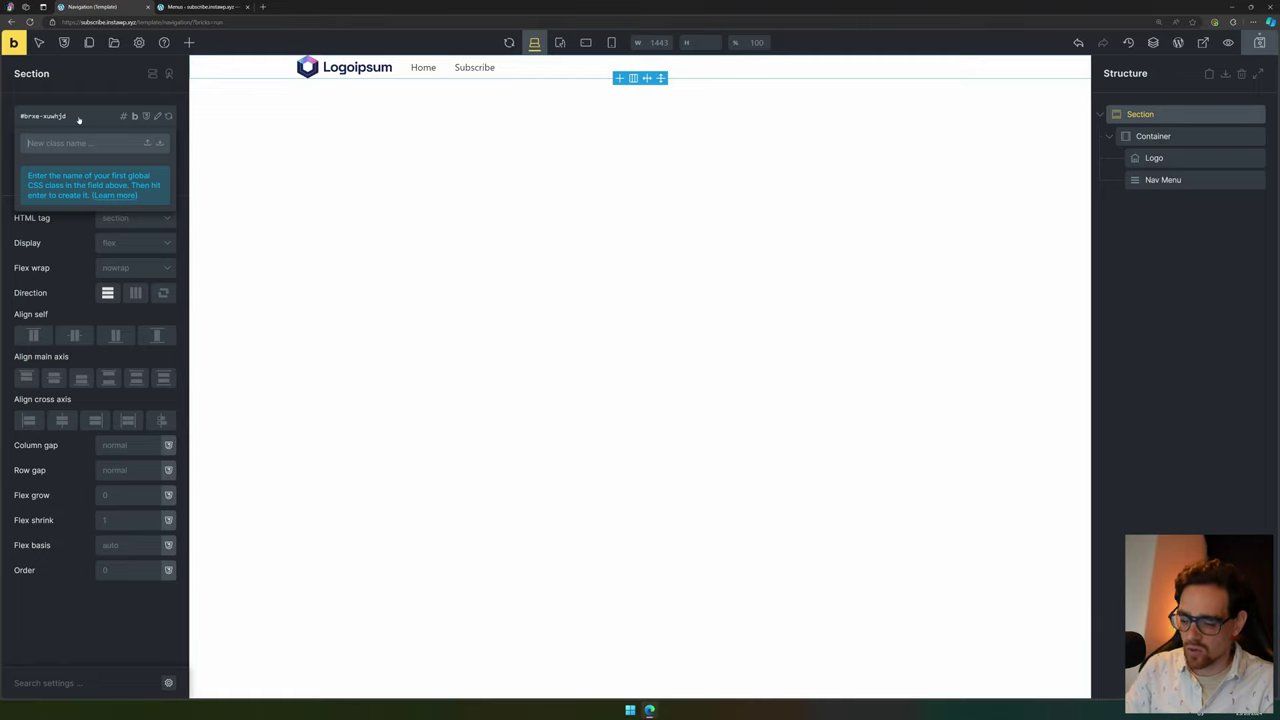
pyautogui.write('navigation')
pyautogui.press('Return')
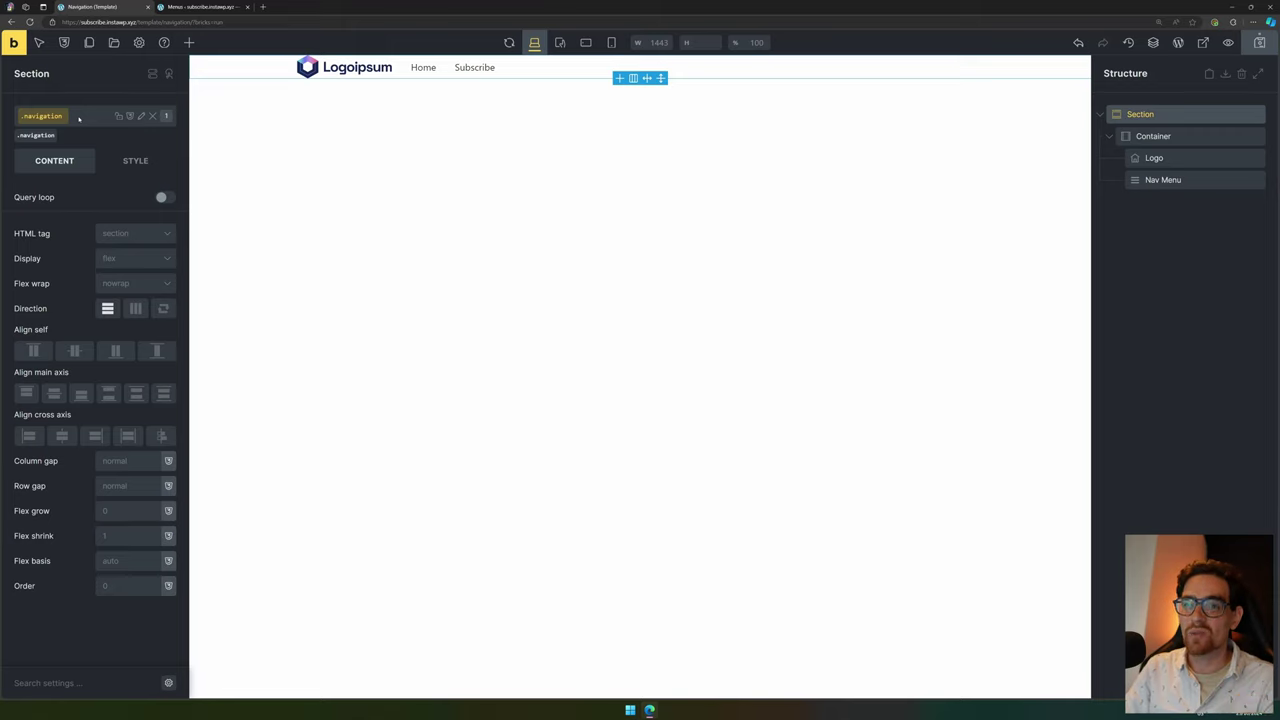
# Step: Give the header section a translucent teal background colour, swatch #73ab9c
pyautogui.click(135, 160)
pyautogui.click(90, 264)
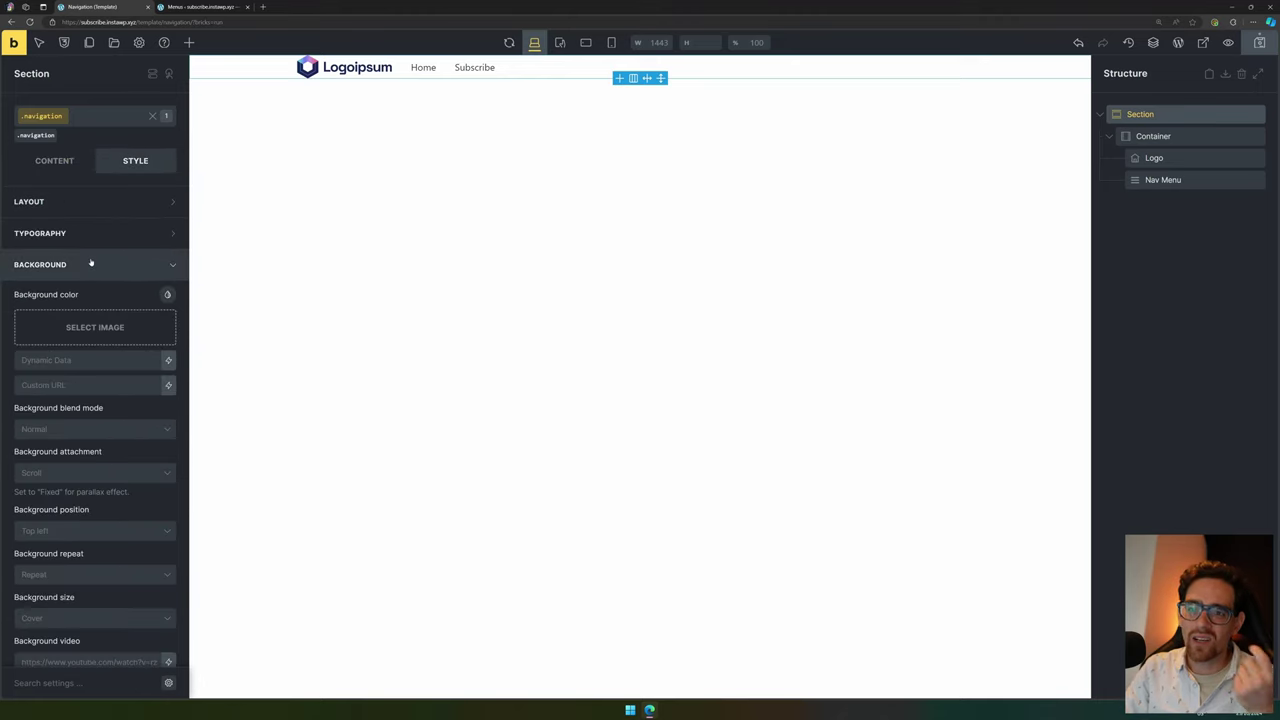
pyautogui.click(167, 295)
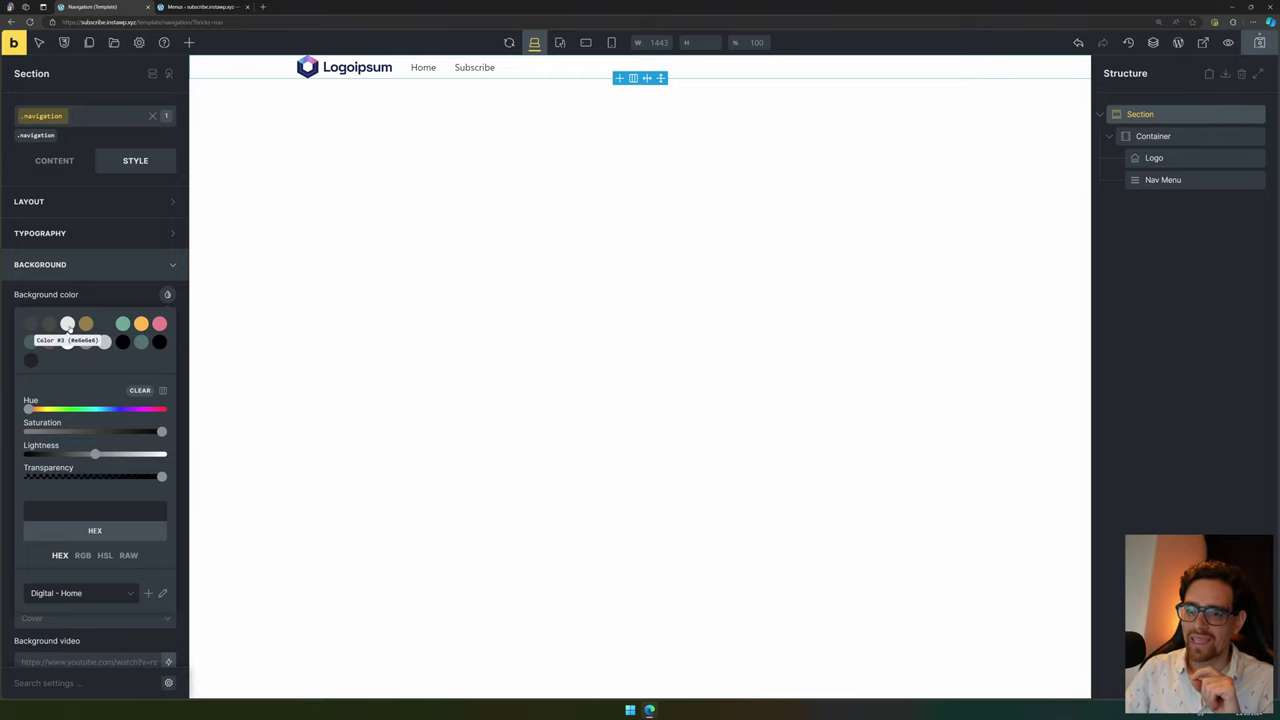
pyautogui.click(121, 342)
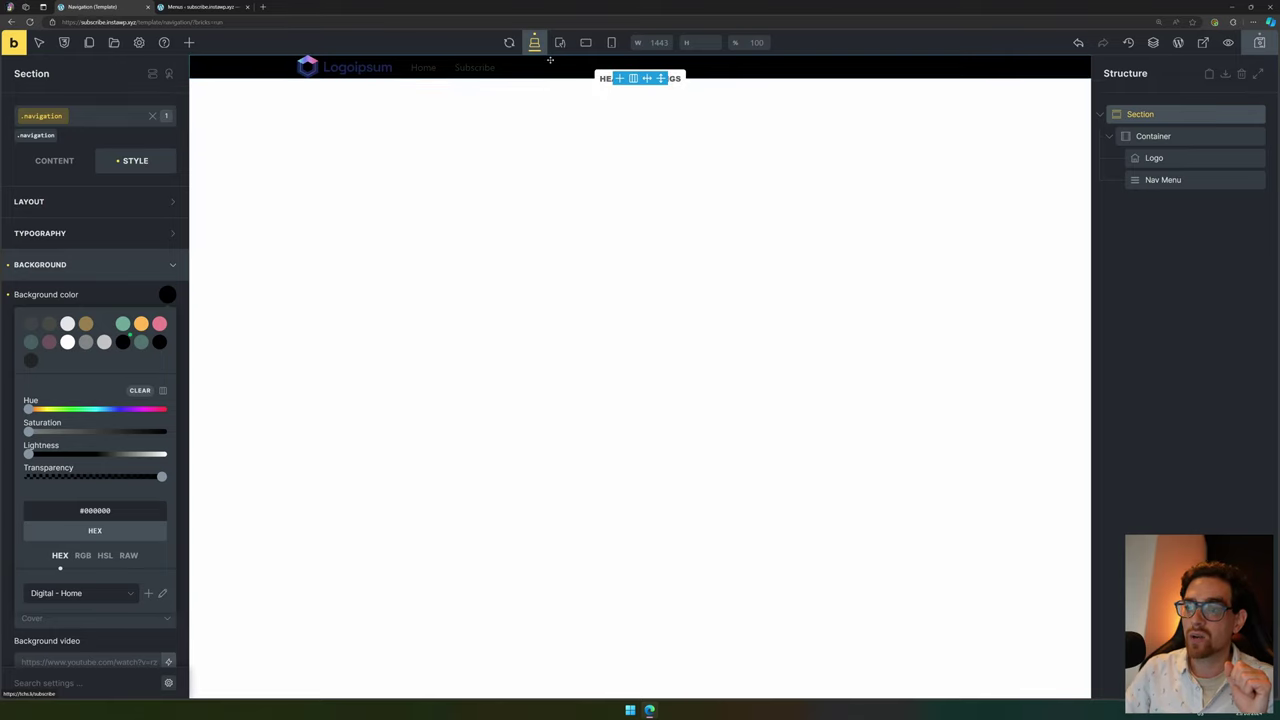
pyautogui.click(33, 343)
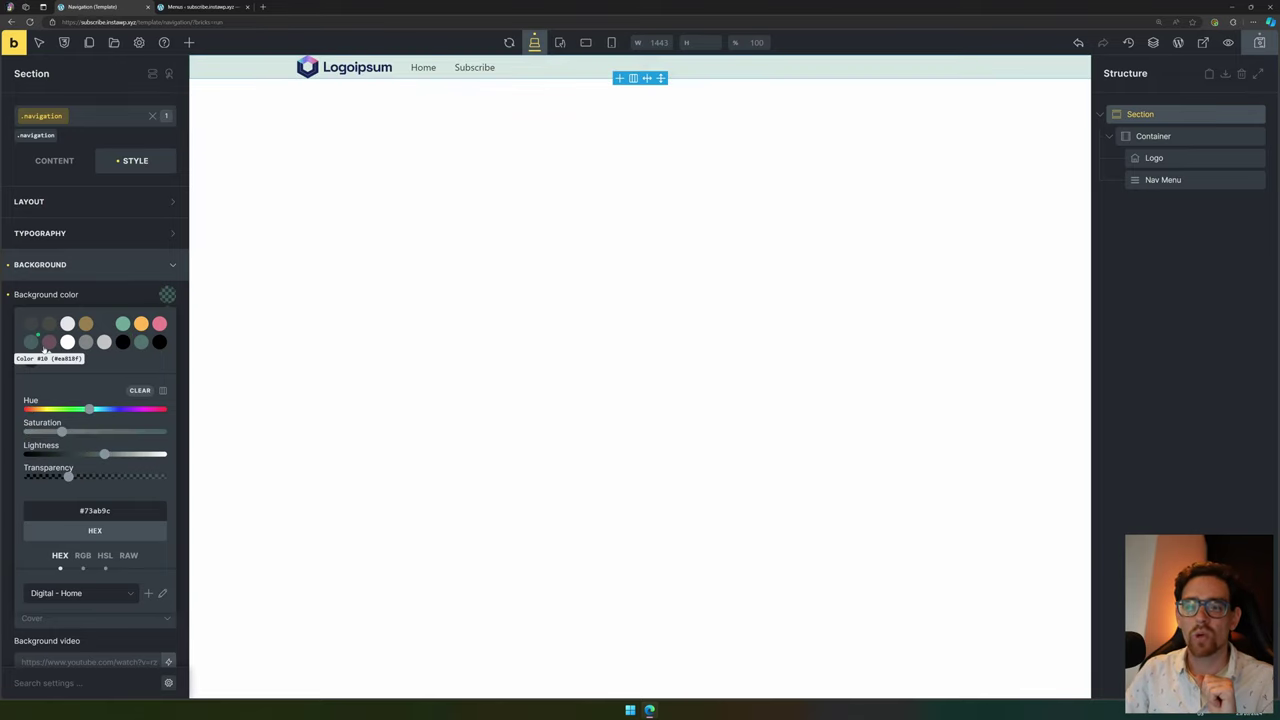
pyautogui.click(90, 264)
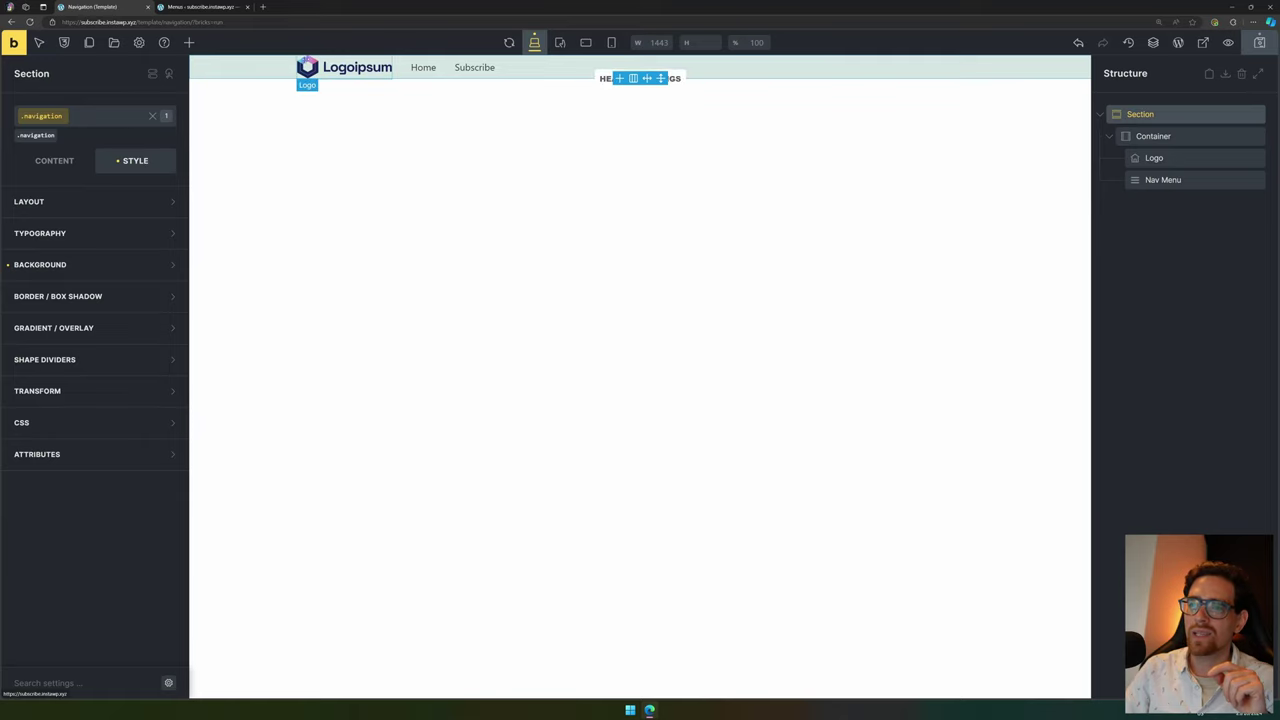
# Step: Link opposite padding sides and set the section's top and bottom padding to .5em
pyautogui.click(62, 206)
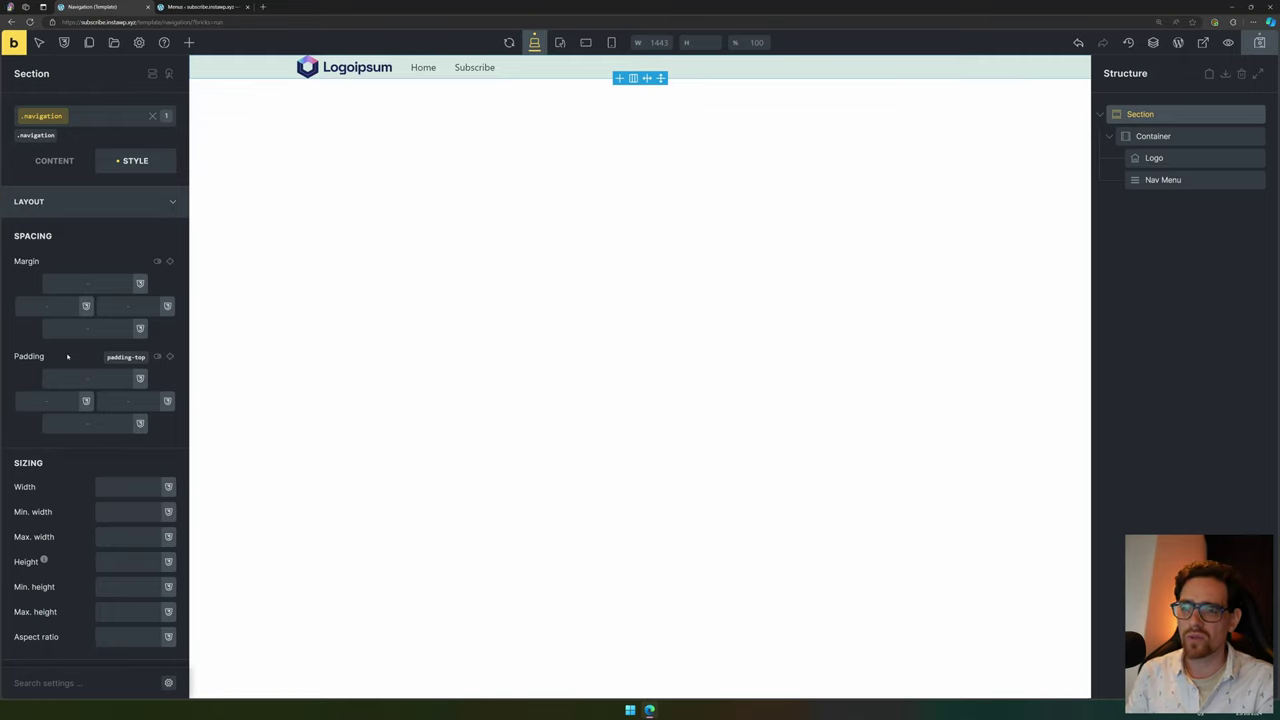
pyautogui.write('1em')
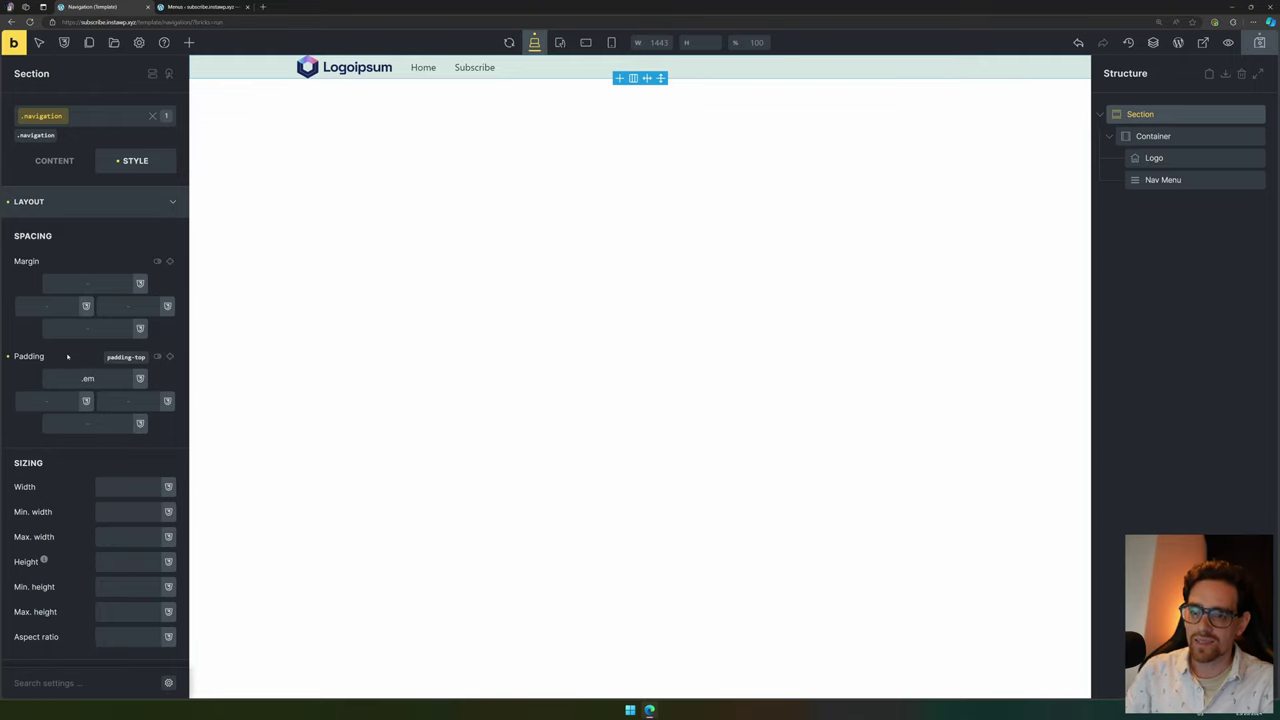
pyautogui.write('5')
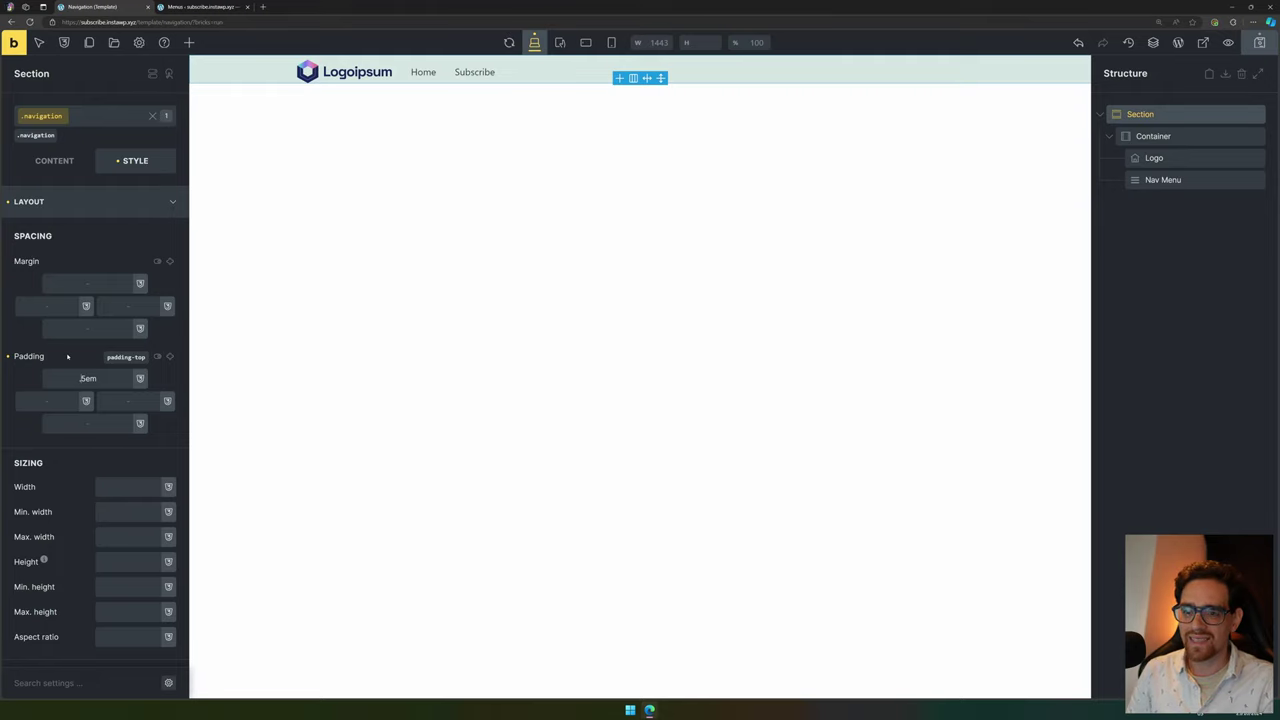
pyautogui.write('0')
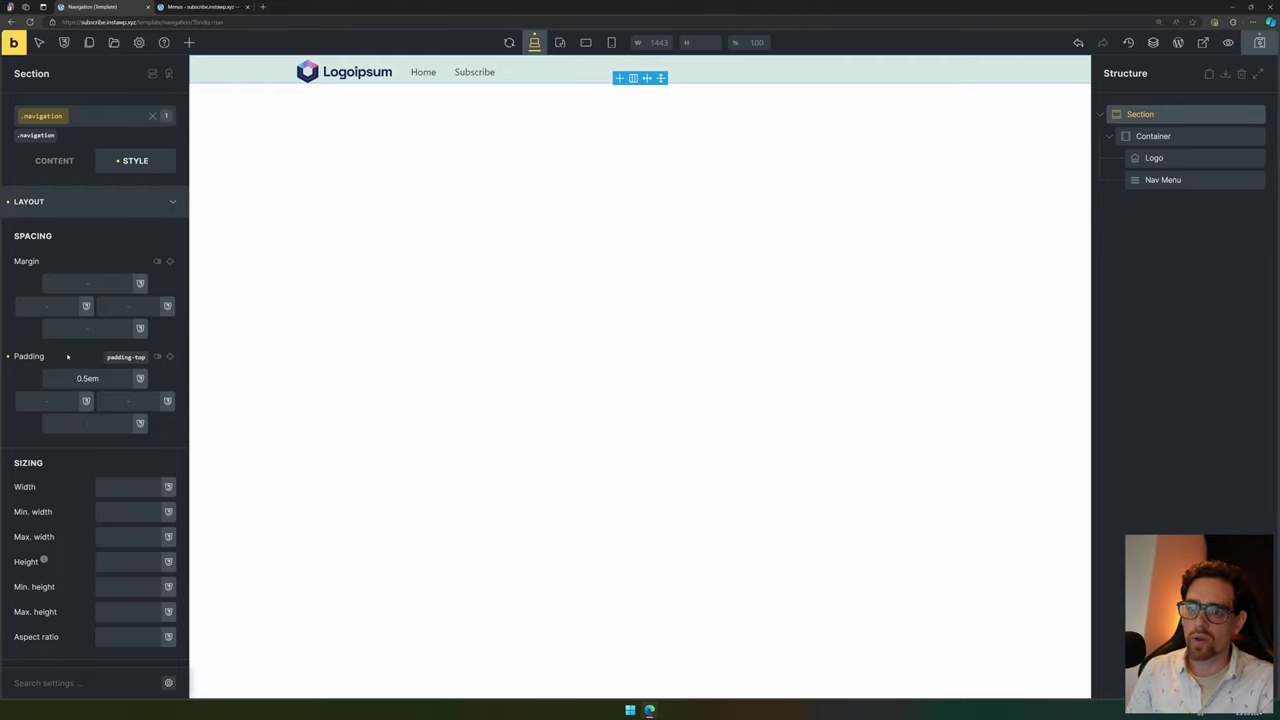
pyautogui.press('BackSpace')
pyautogui.hotkey('ctrl', 'a')
pyautogui.hotkey('ctrl', 'c')
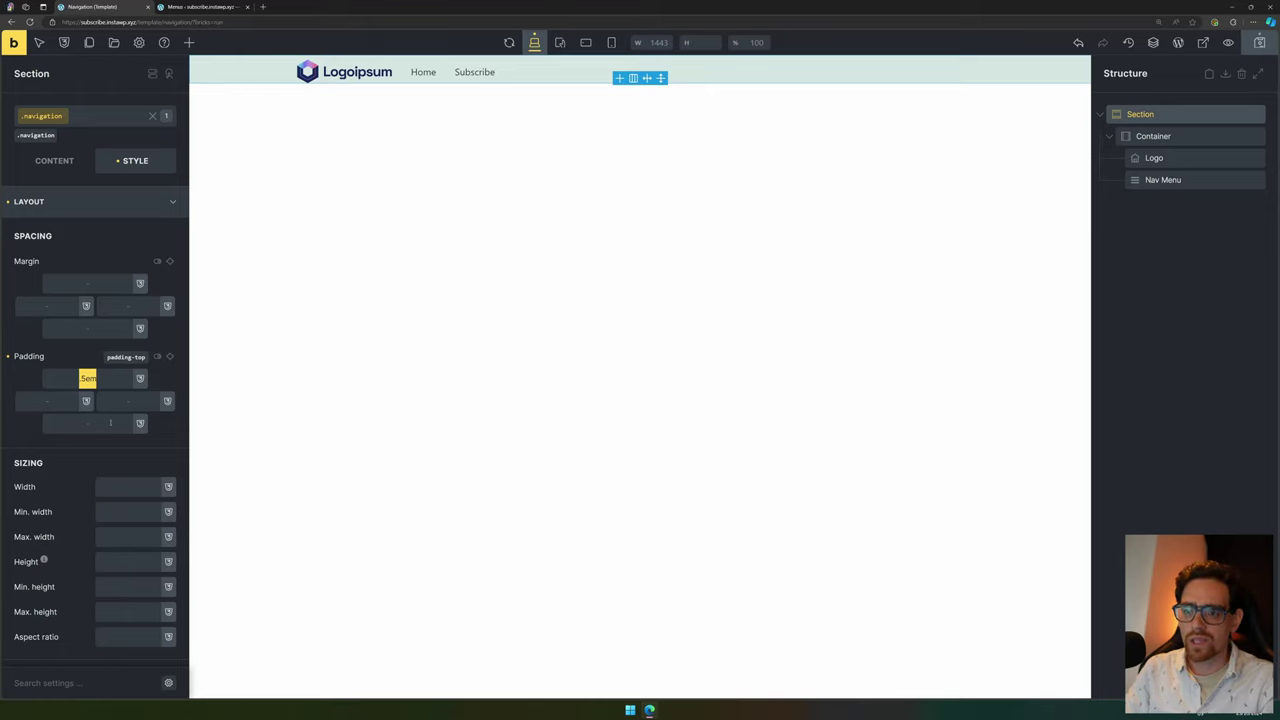
pyautogui.click(100, 423)
pyautogui.hotkey('ctrl', 'v')
pyautogui.hotkey('ctrl', 'a')
pyautogui.press('BackSpace')
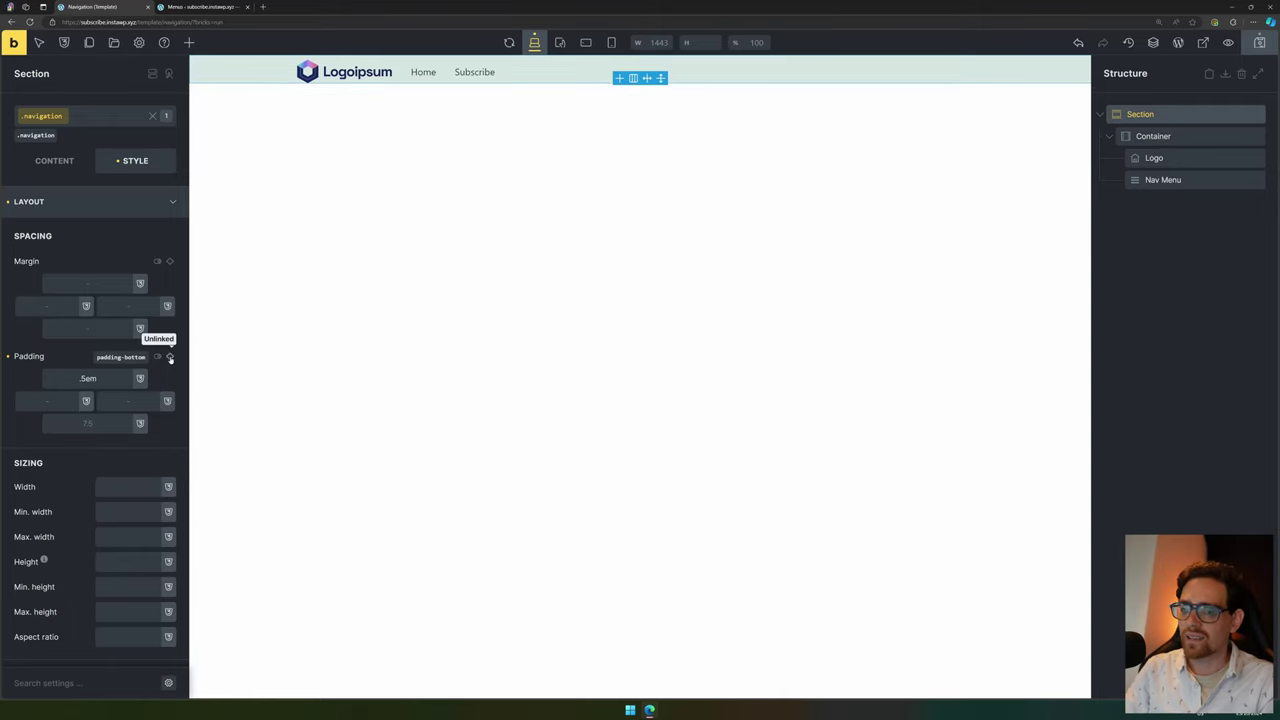
pyautogui.click(170, 357)
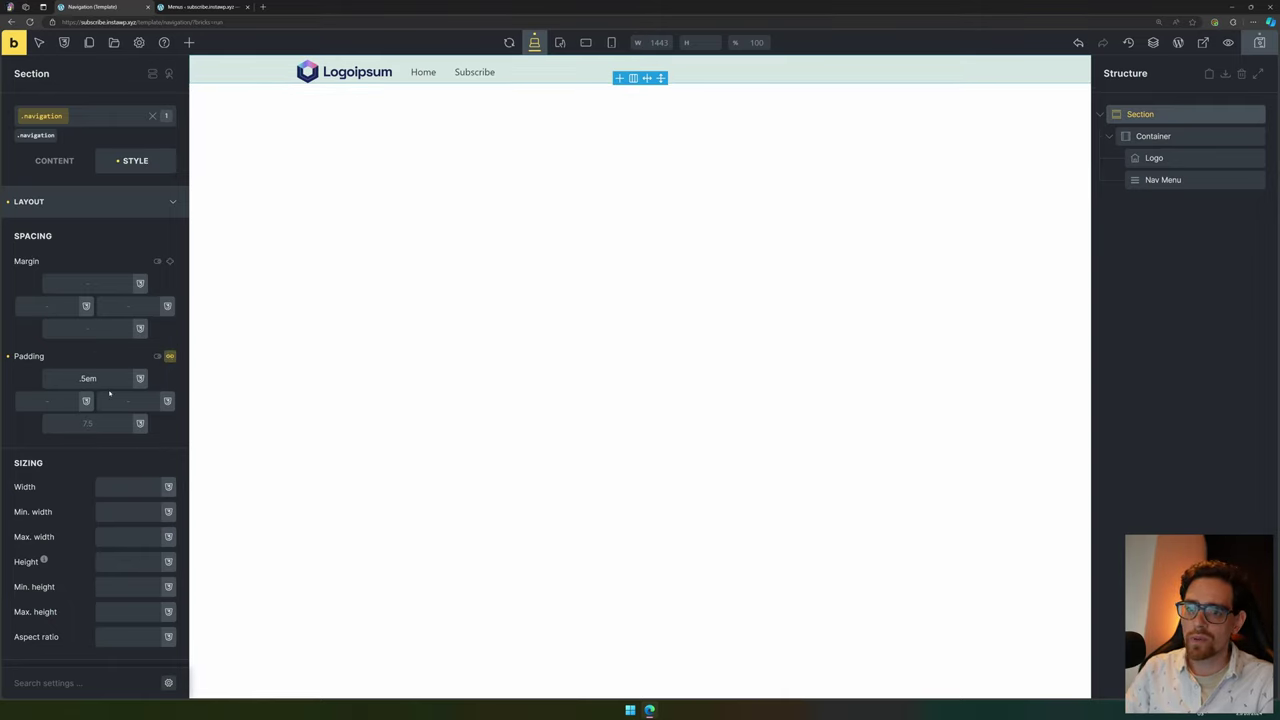
pyautogui.moveTo(100, 379); pyautogui.dragTo(40, 382)
pyautogui.click(63, 378)
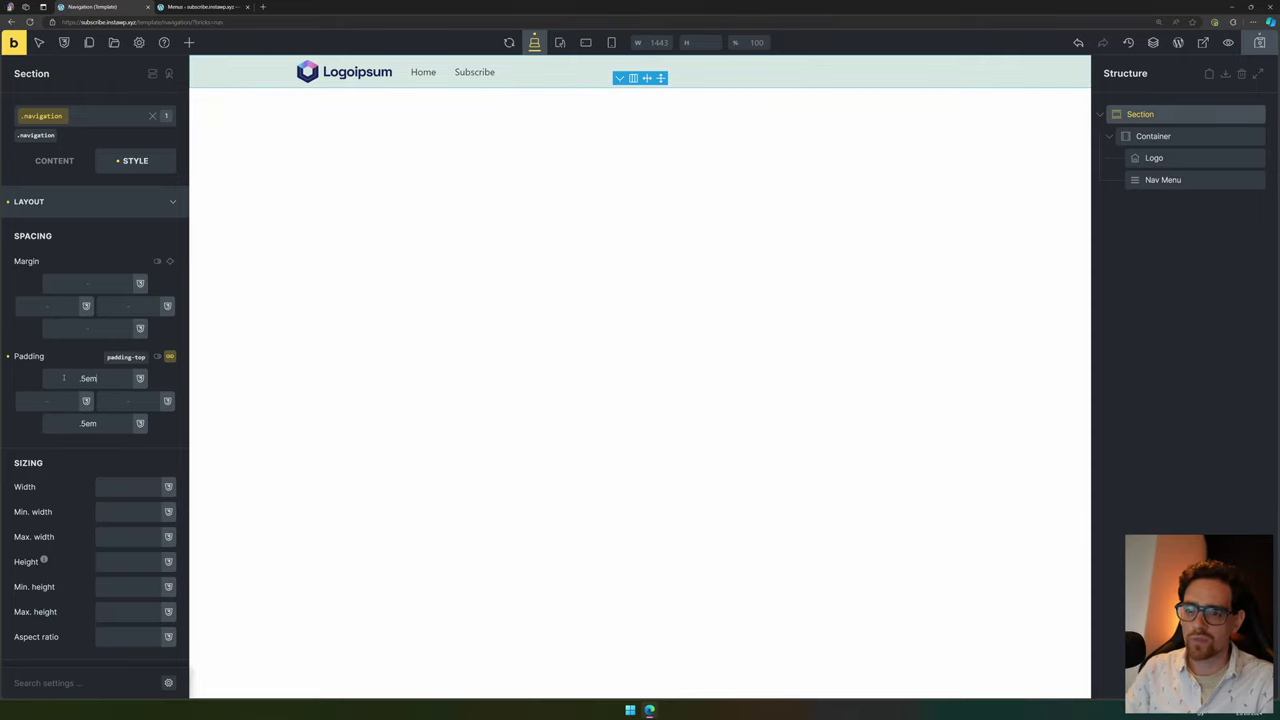
# Step: Set left and right padding to 1em, keeping .5em on top and bottom
pyautogui.moveTo(78, 424); pyautogui.dragTo(117, 431)
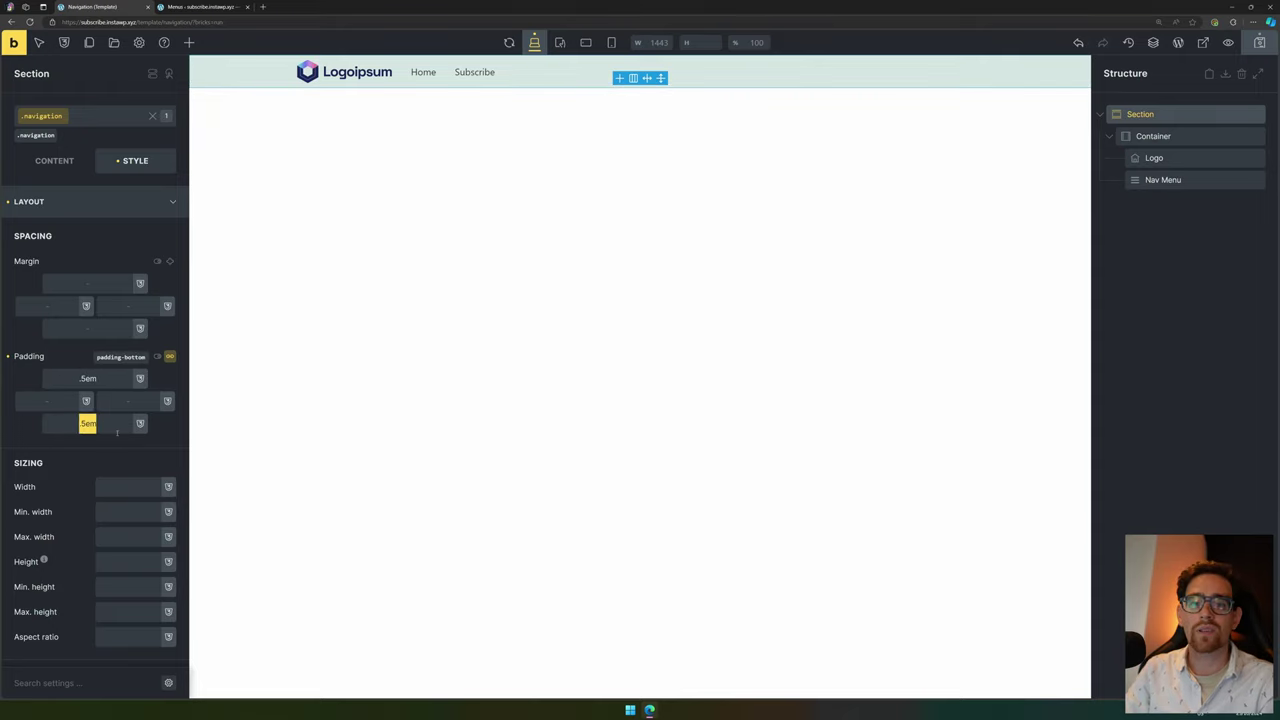
pyautogui.click(59, 398)
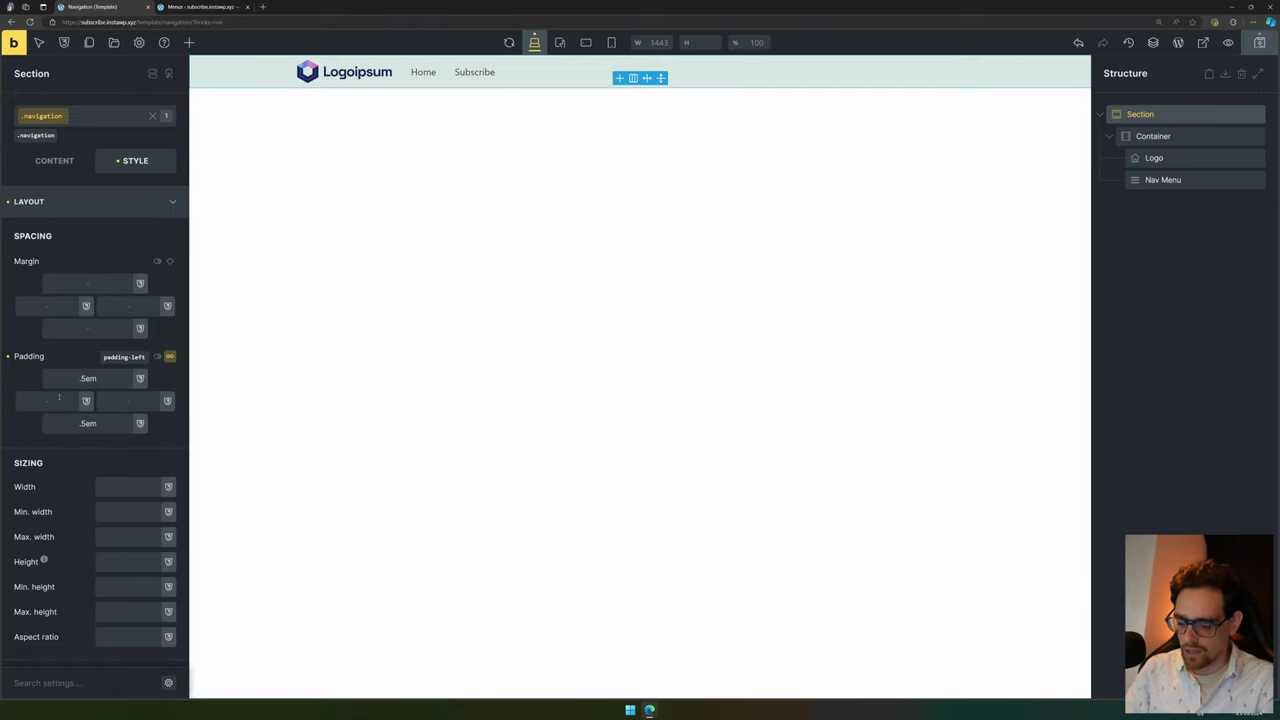
pyautogui.write('1em')
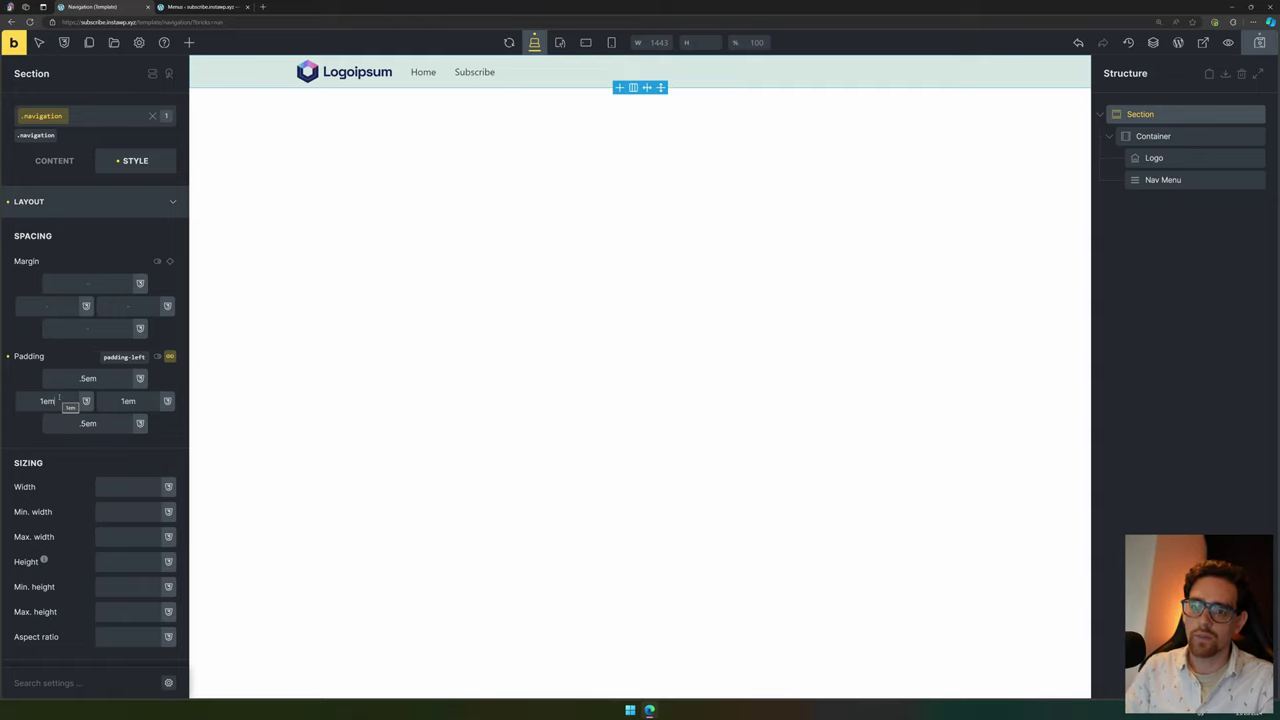
pyautogui.click(146, 406)
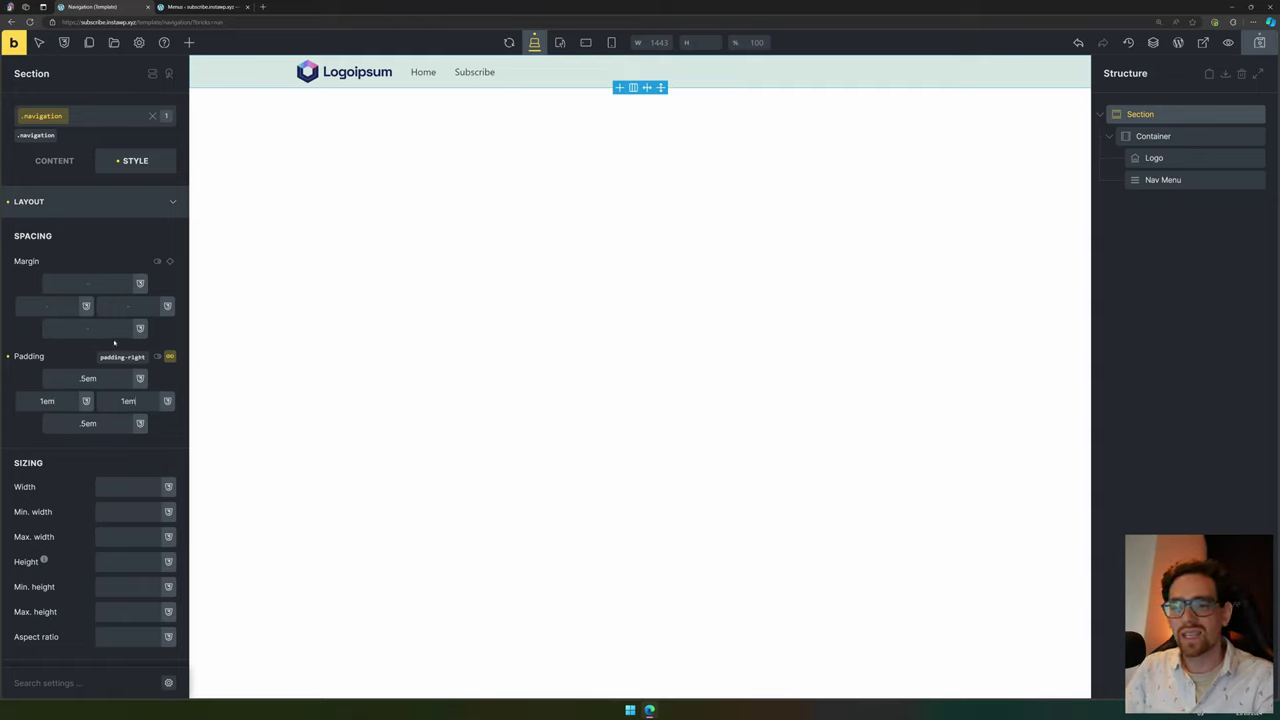
pyautogui.click(170, 360)
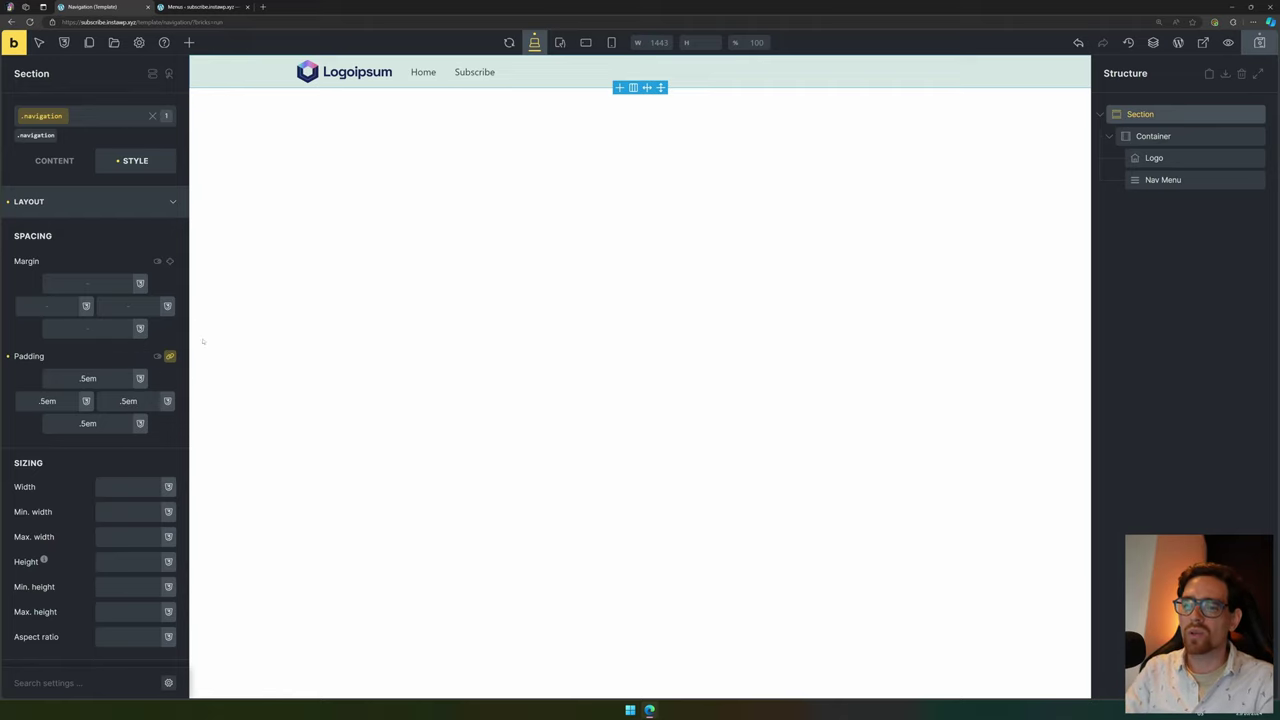
pyautogui.moveTo(100, 378); pyautogui.dragTo(65, 377)
pyautogui.press('BackSpace')
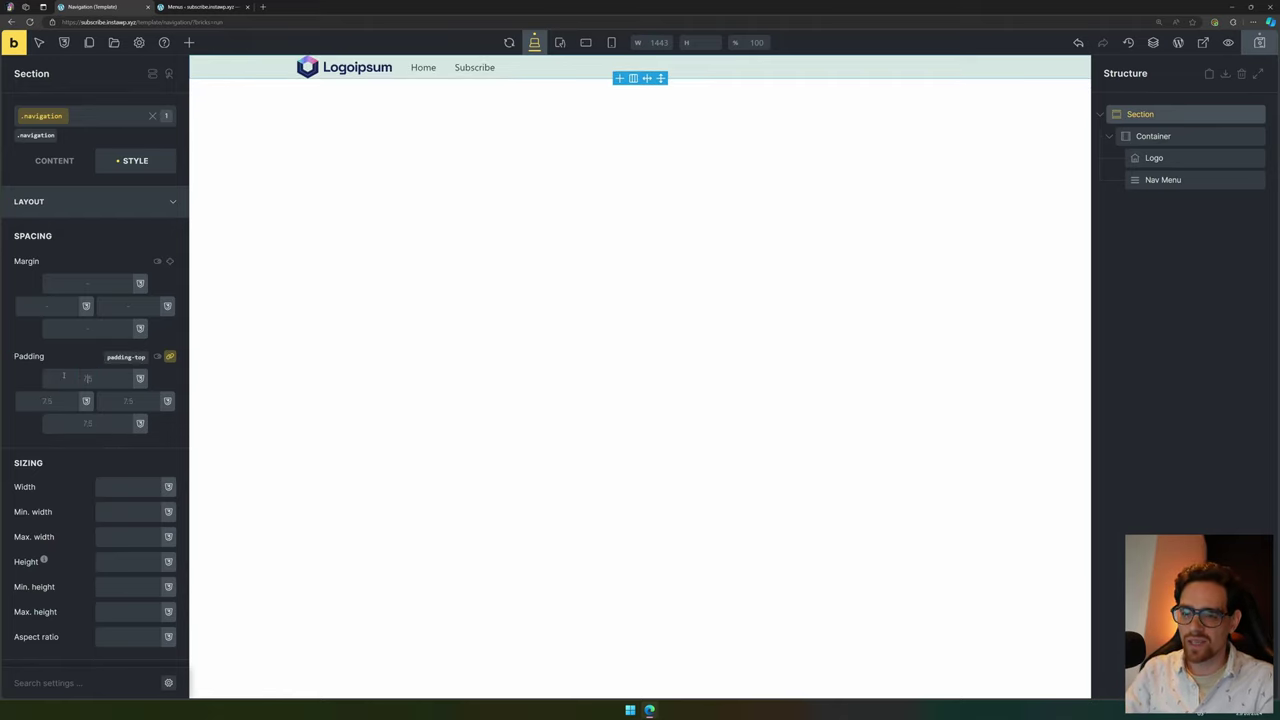
pyautogui.write('1em')
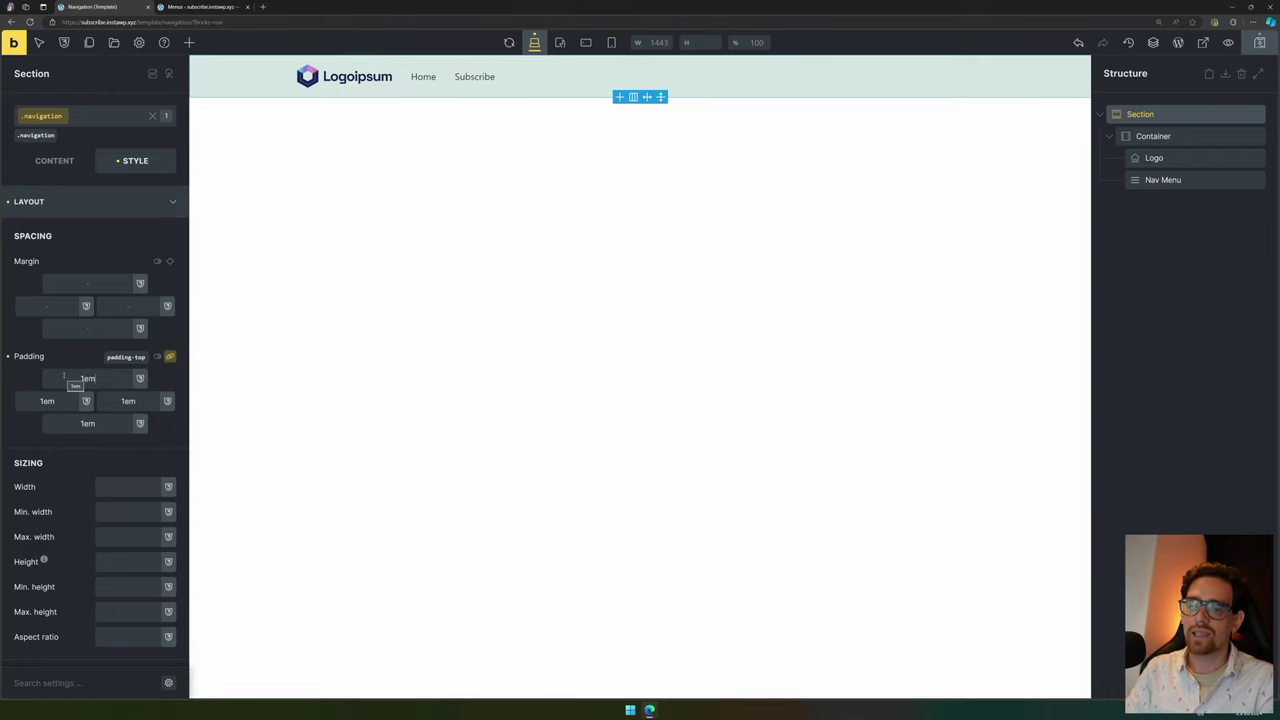
pyautogui.click(170, 356)
pyautogui.click(170, 356)
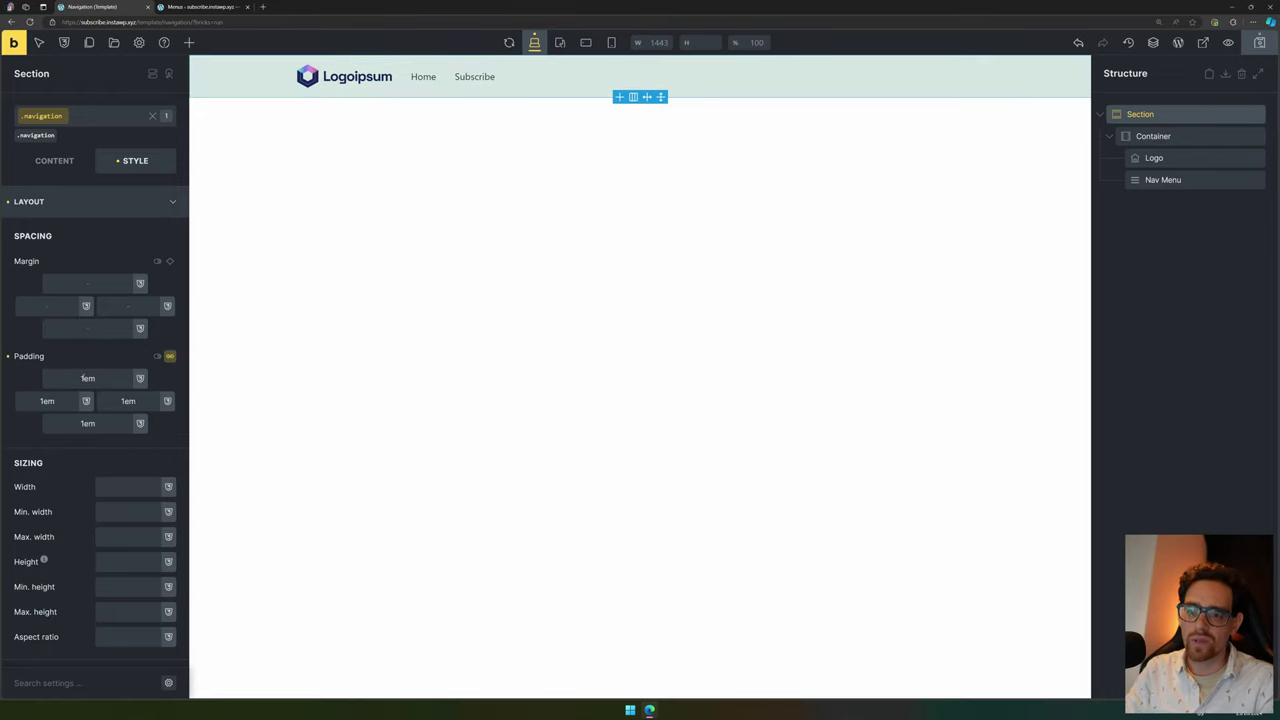
pyautogui.write('.5em')
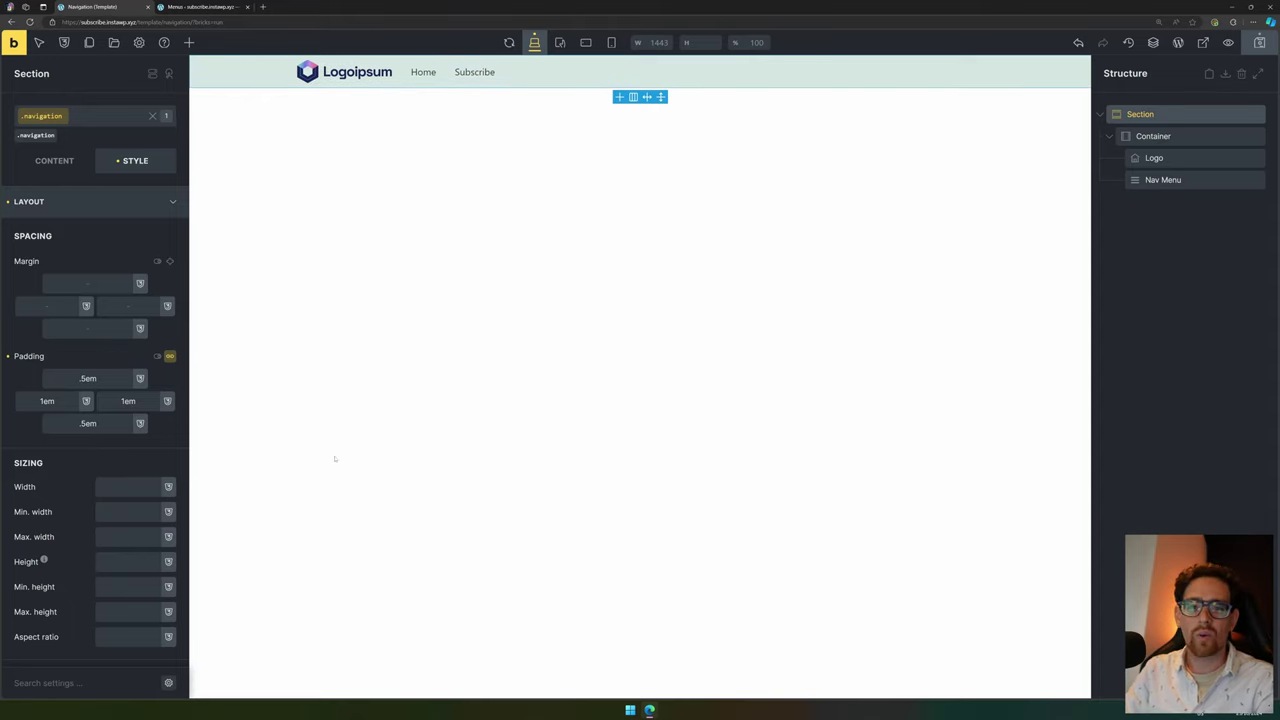
# Step: Save the Navigation template, check its header on the live home page, and return to the template
pyautogui.click(1260, 43)
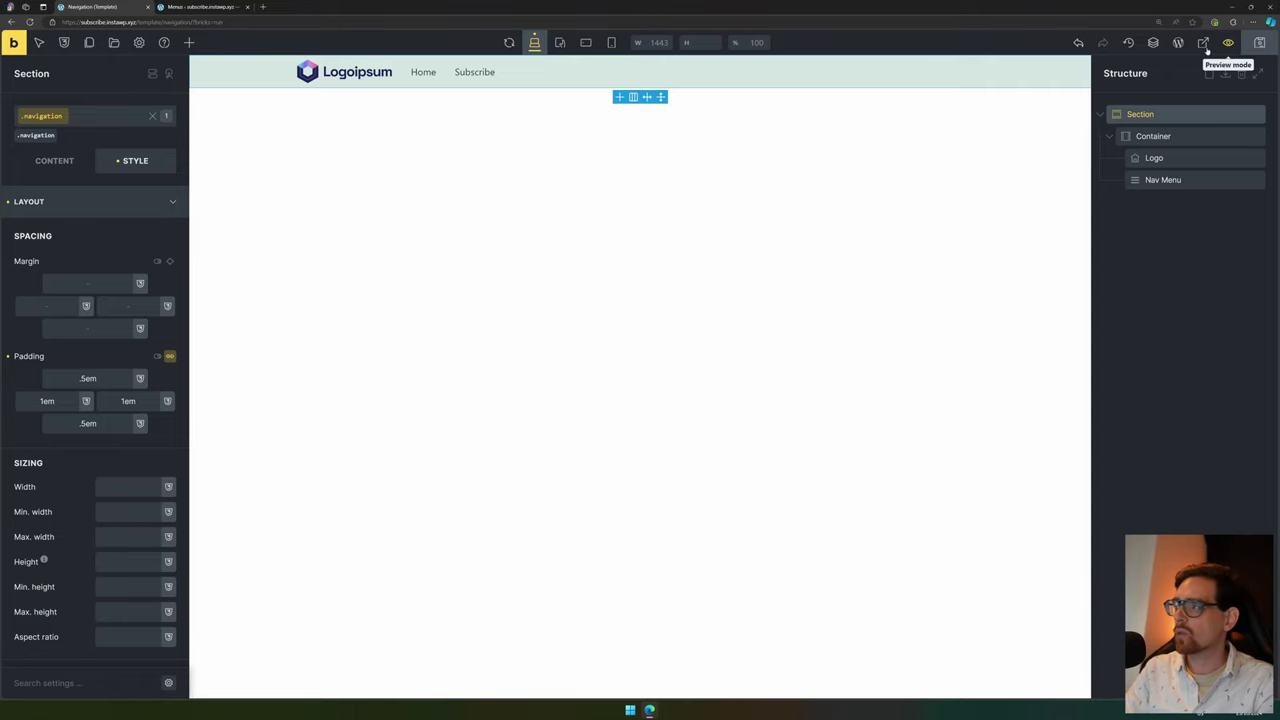
pyautogui.click(1203, 43)
pyautogui.tripleClick(380, 66)
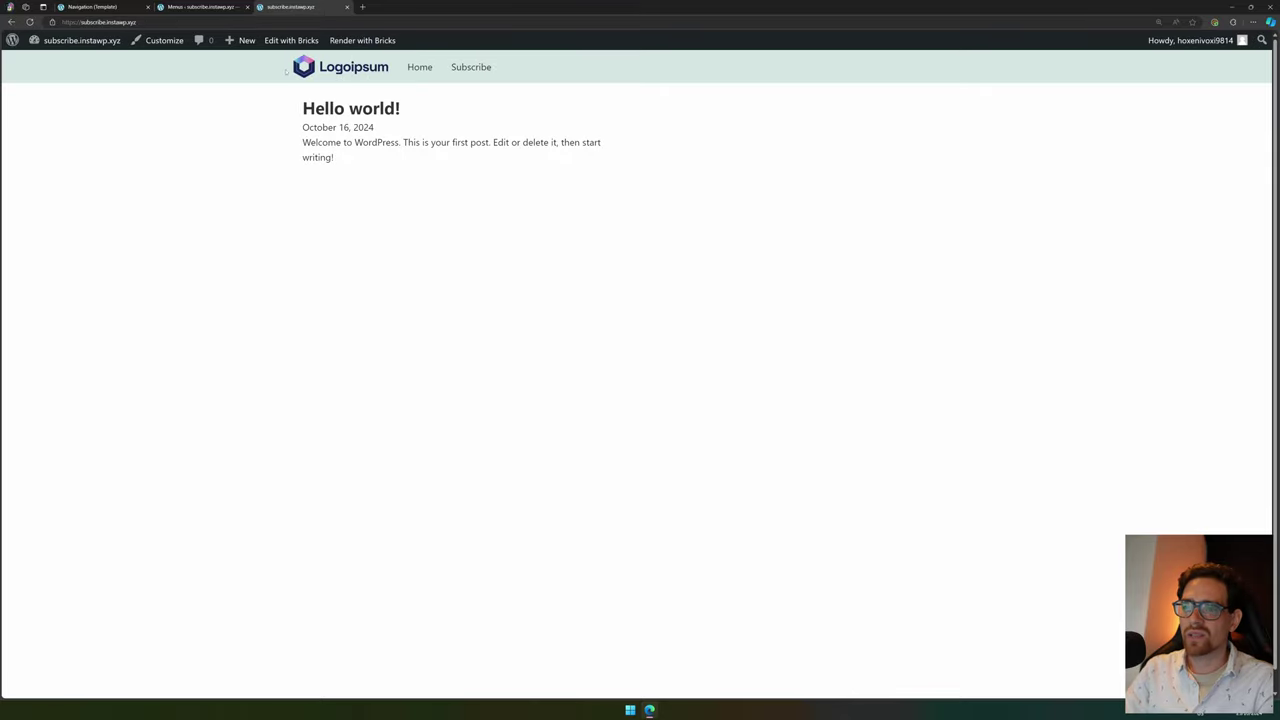
pyautogui.click(96, 7)
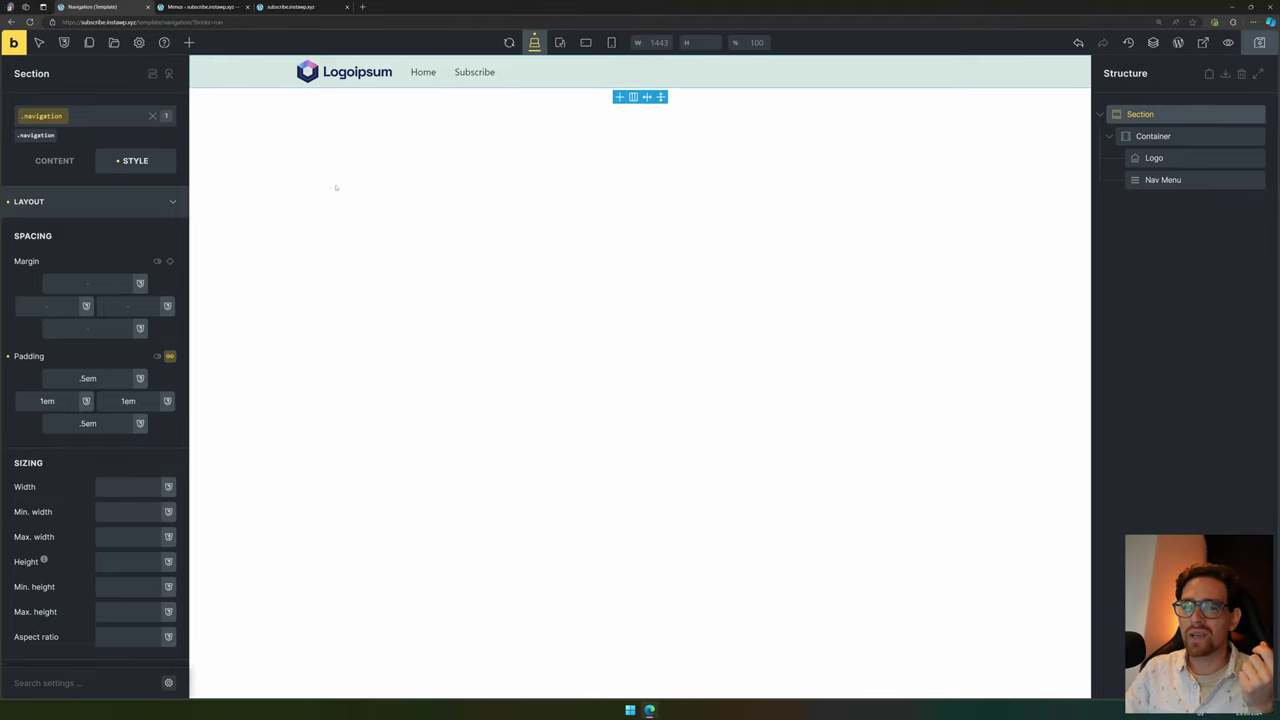
# Step: Inspect the Defaults theme style's Entire website condition, toggling Exclude on and back off
pyautogui.click(139, 42)
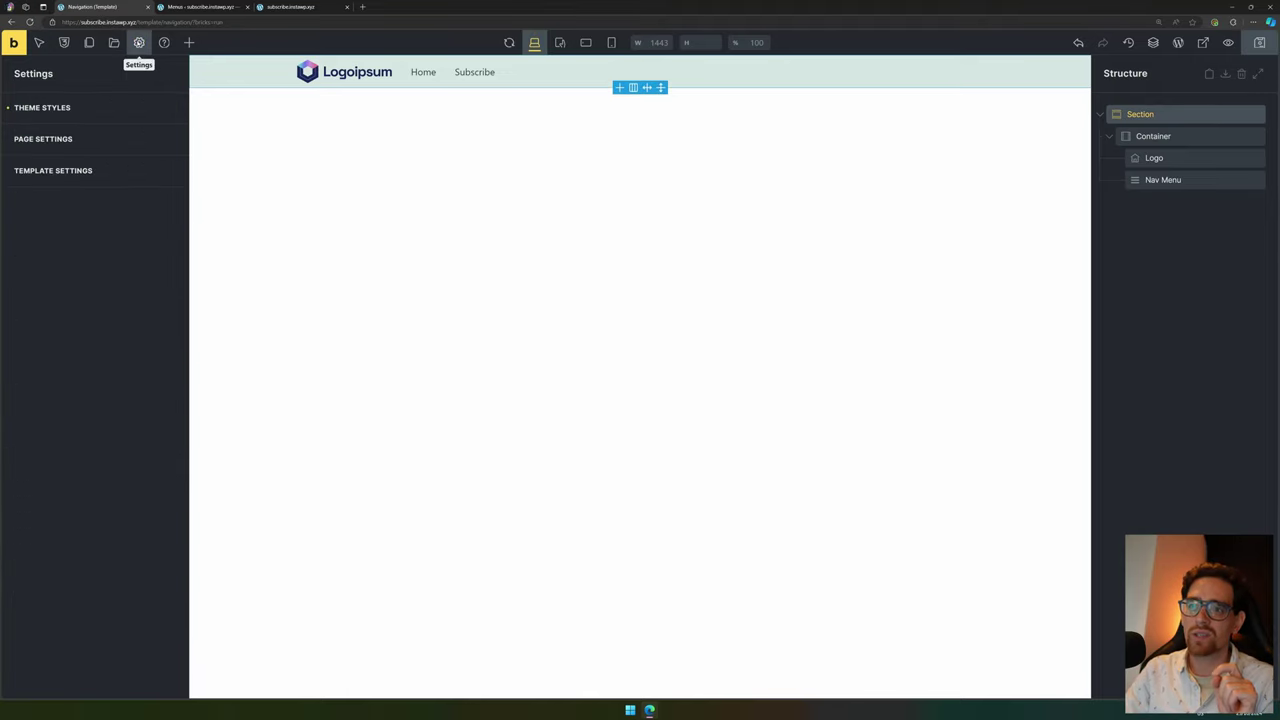
pyautogui.click(70, 108)
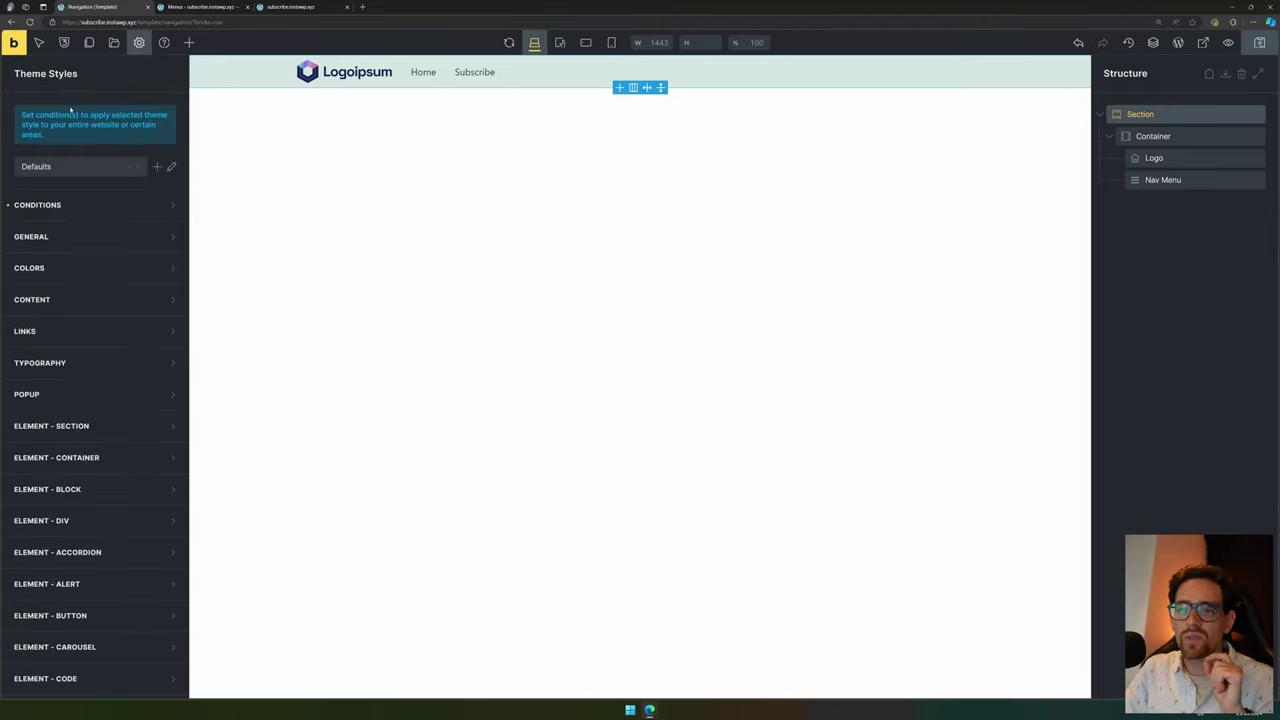
pyautogui.click(40, 205)
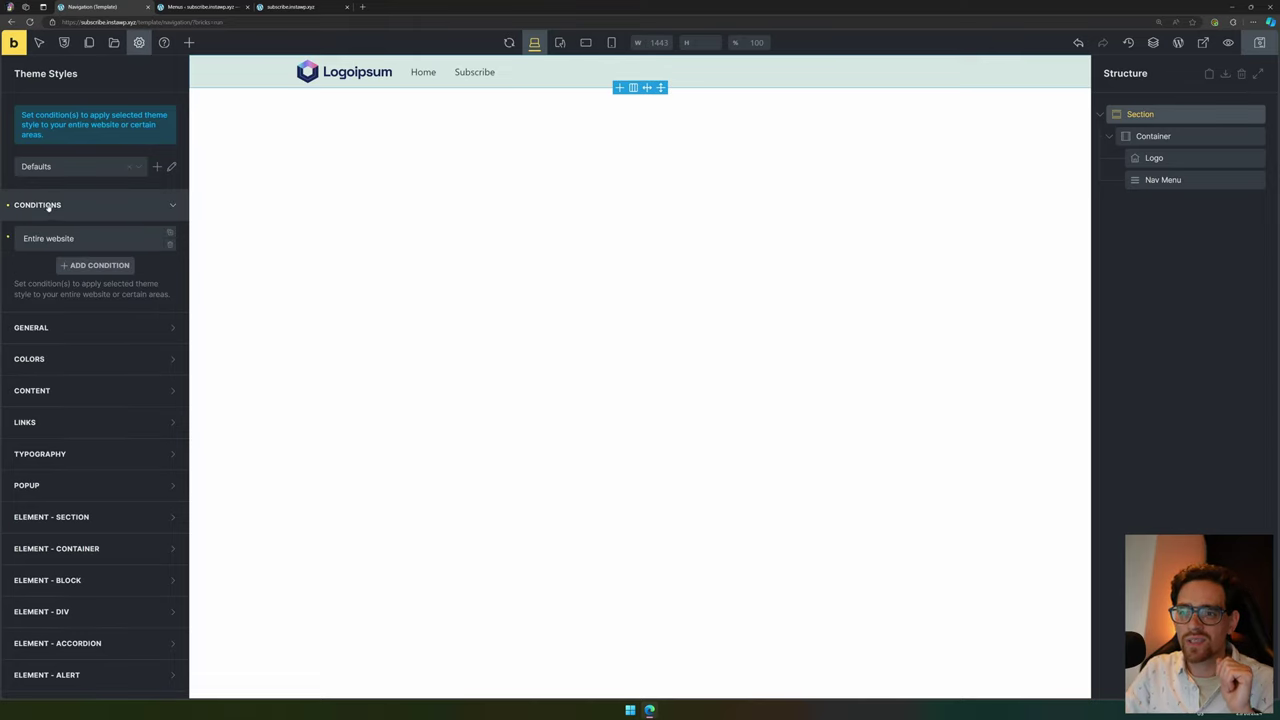
pyautogui.click(22, 244)
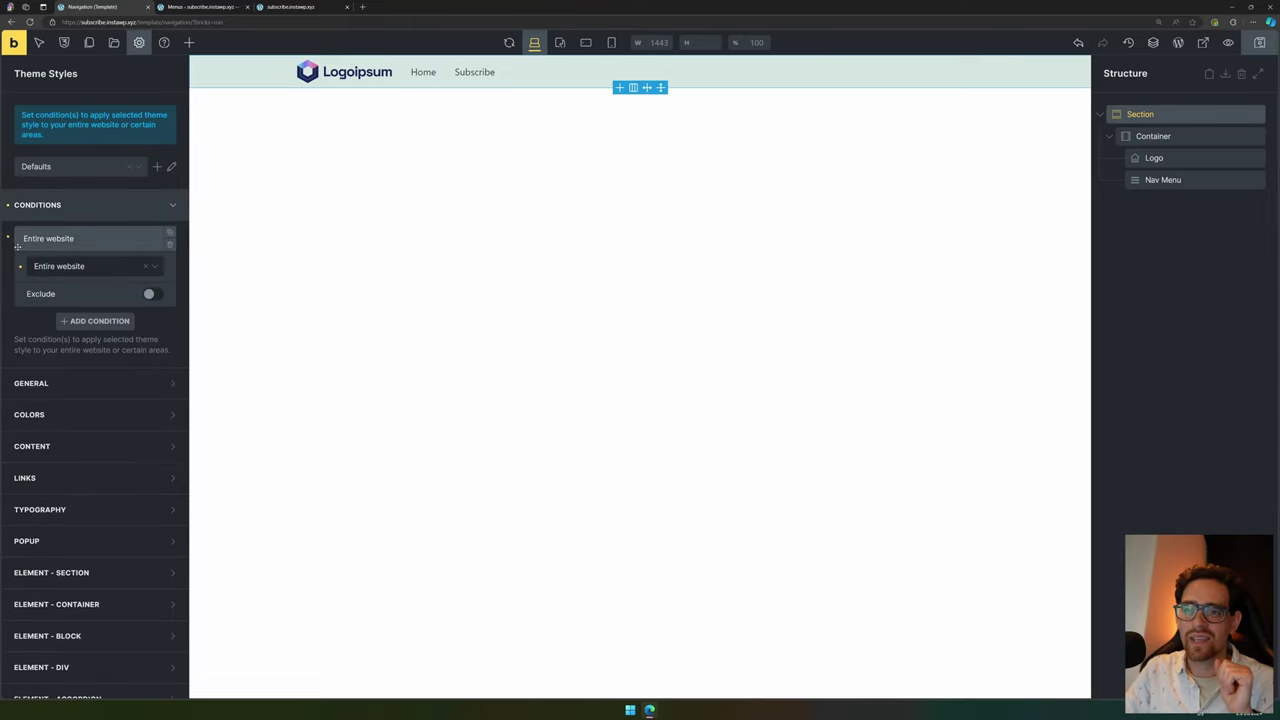
pyautogui.click(69, 270)
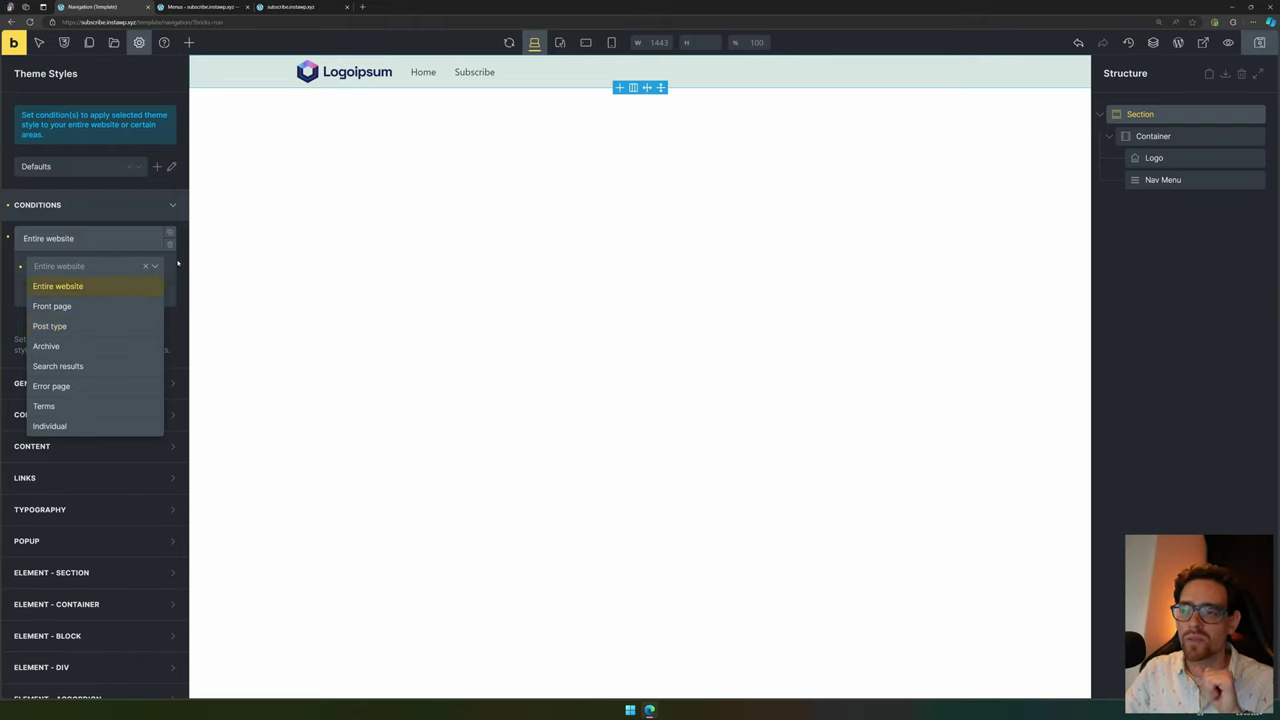
pyautogui.click(45, 288)
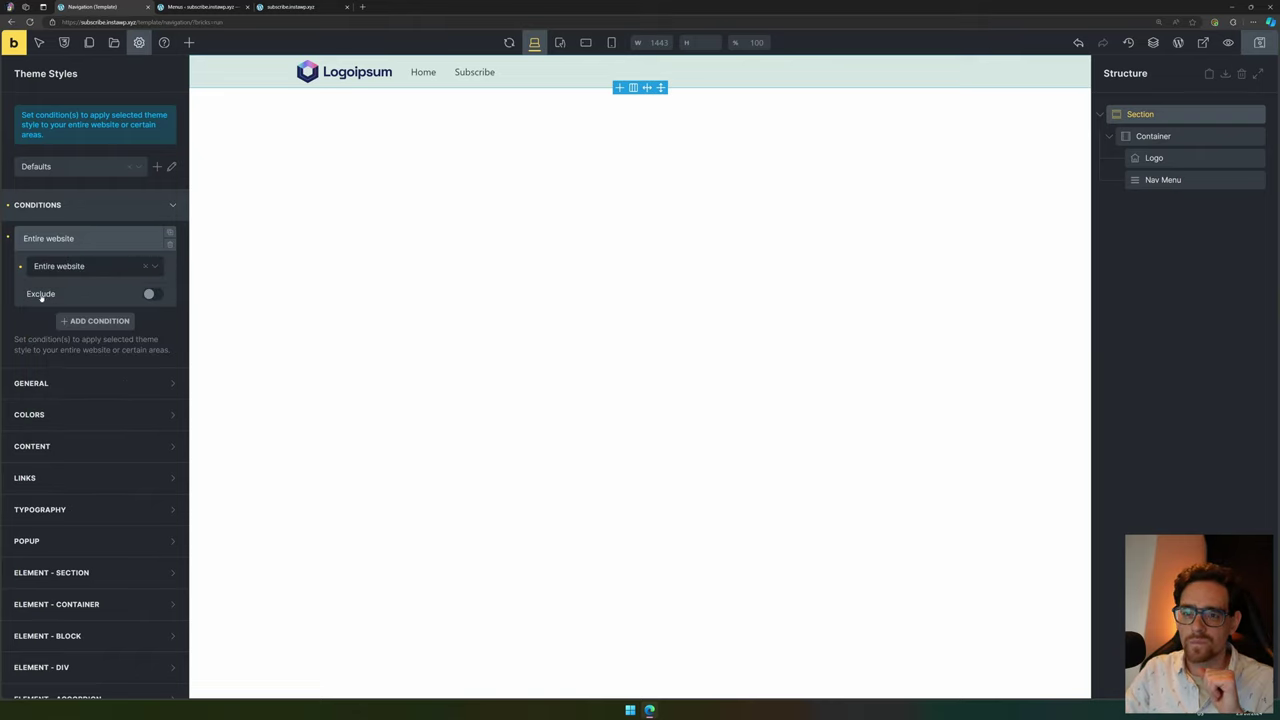
pyautogui.click(152, 294)
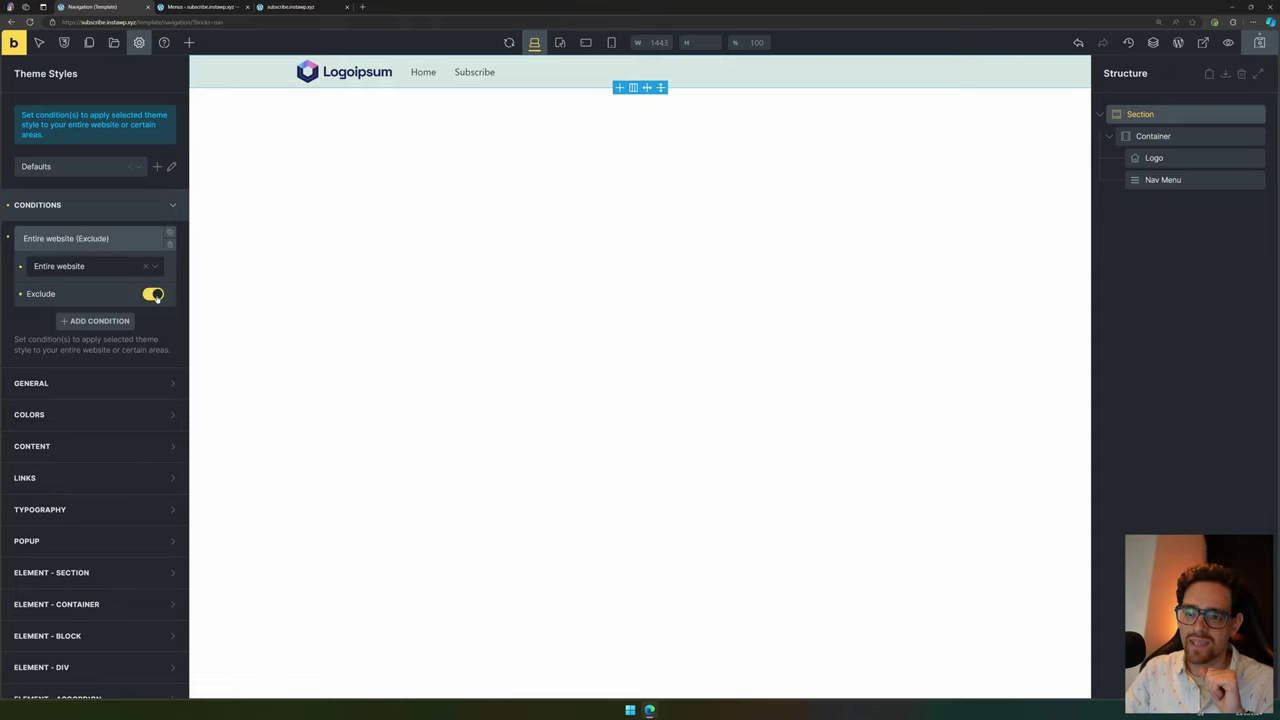
pyautogui.click(90, 272)
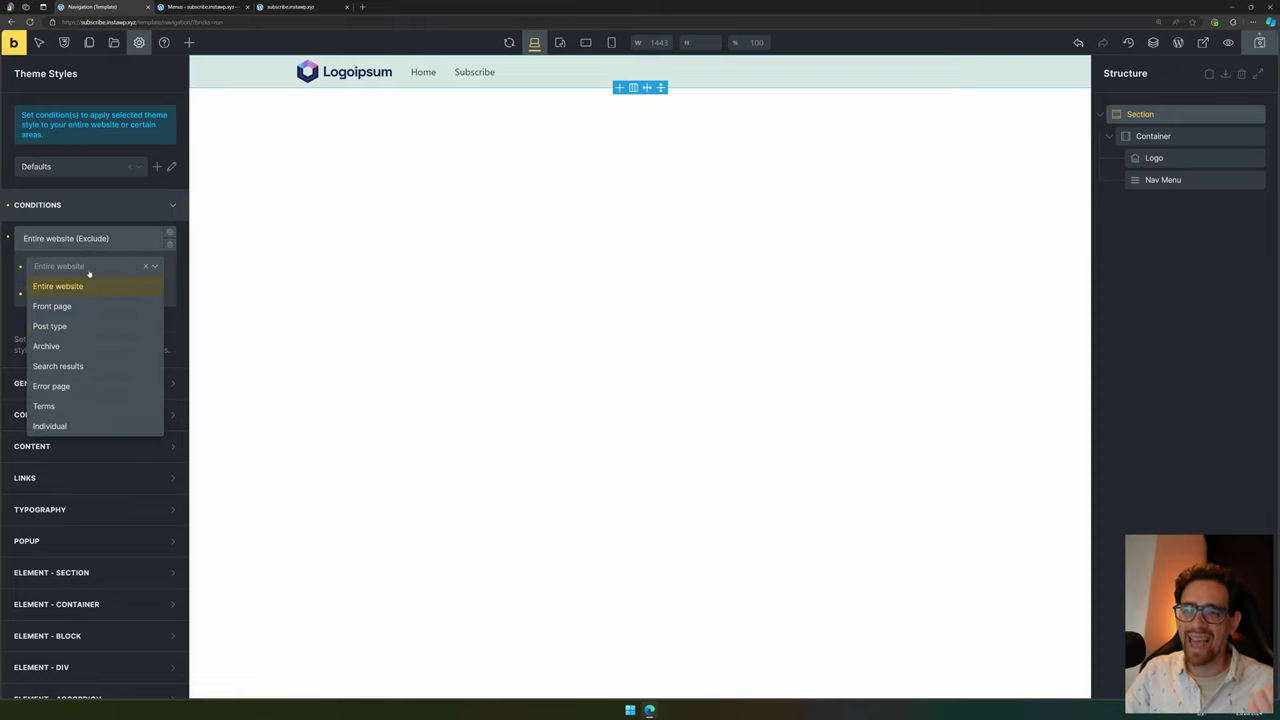
pyautogui.click(173, 281)
pyautogui.click(150, 298)
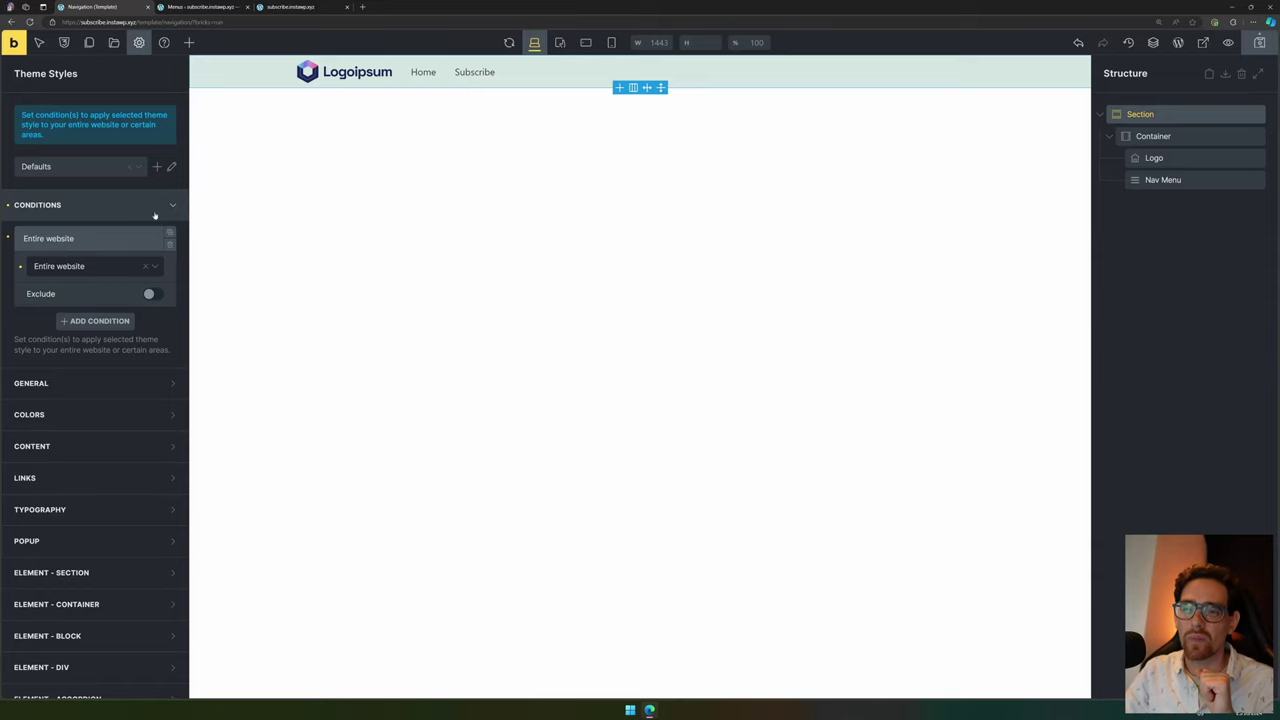
pyautogui.click(118, 205)
# Step: Open the Homepage page from the pages list and publish it
pyautogui.hotkey('ctrl', '3')
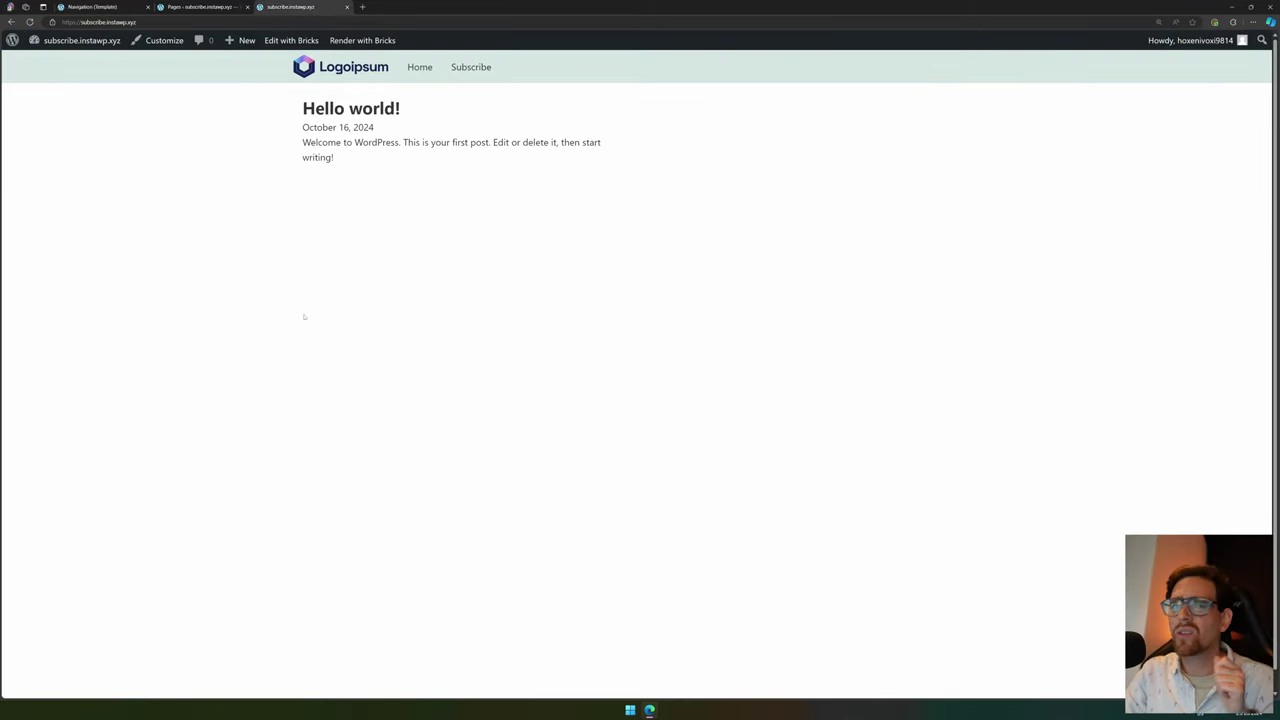
pyautogui.click(226, 6)
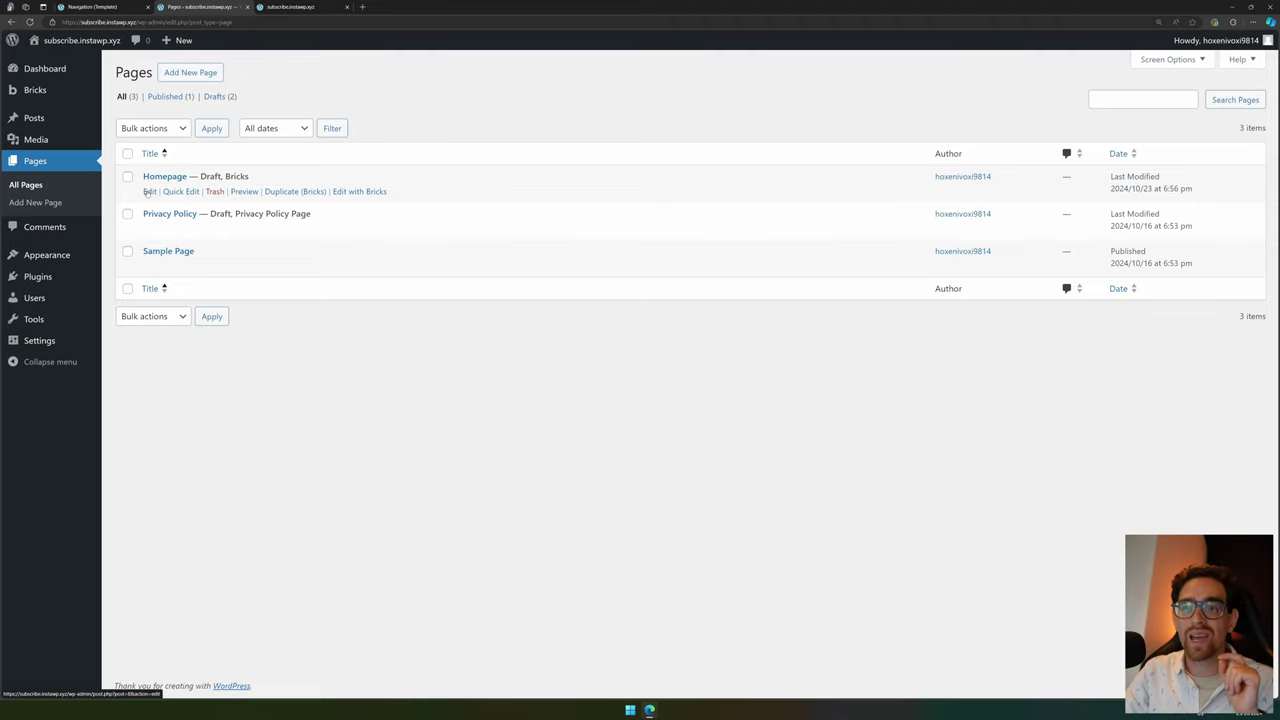
pyautogui.click(149, 192)
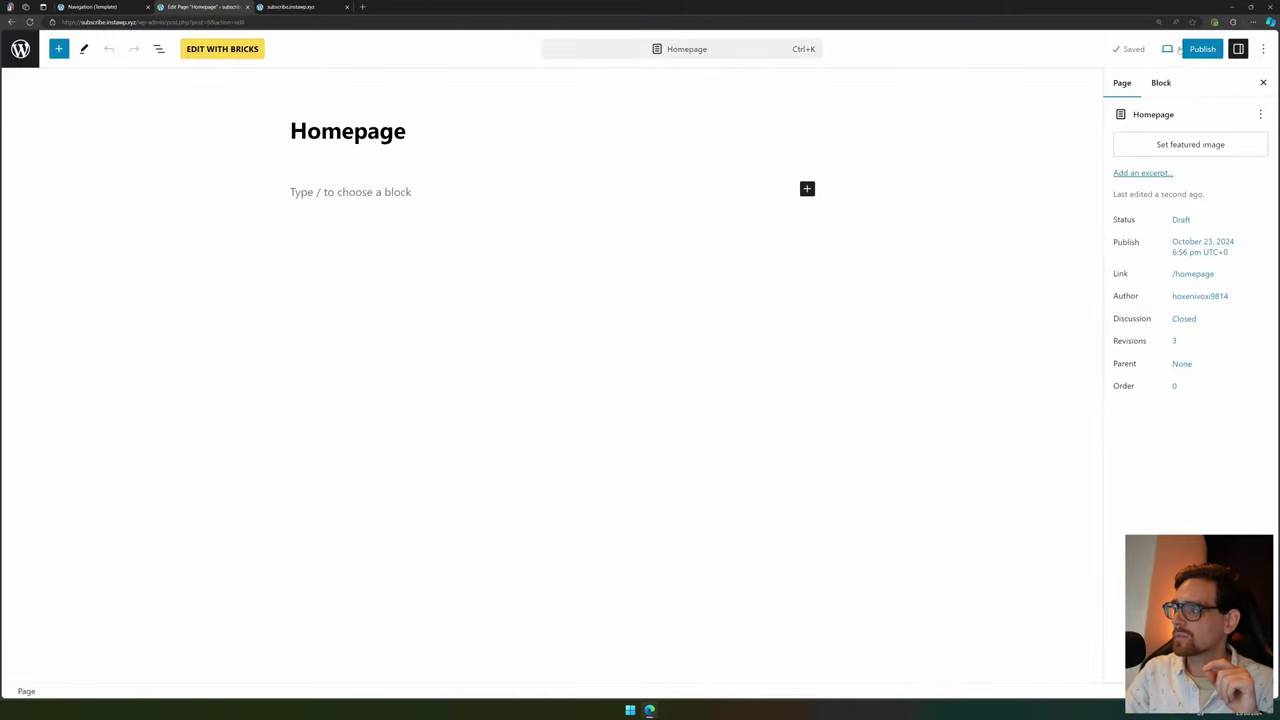
pyautogui.click(1202, 48)
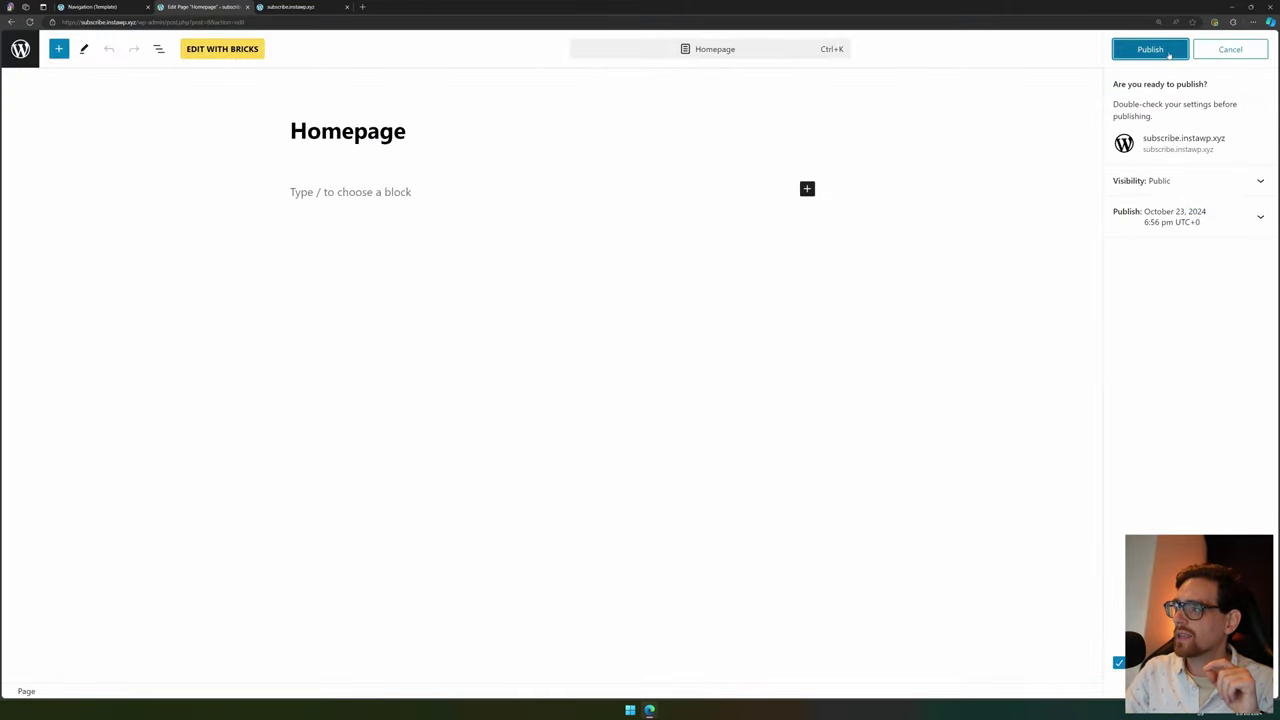
pyautogui.click(1175, 47)
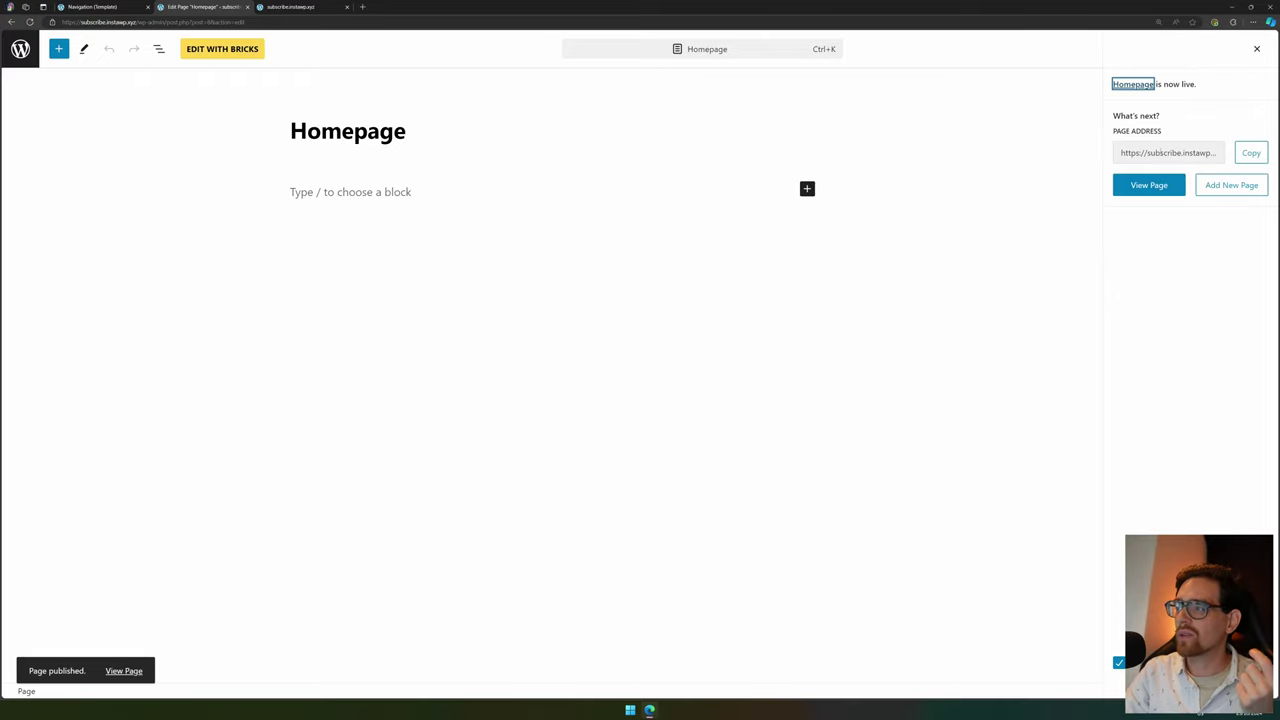
# Step: View the published Homepage live, compare it with the front page, then go to the Pages list
pyautogui.click(1157, 190)
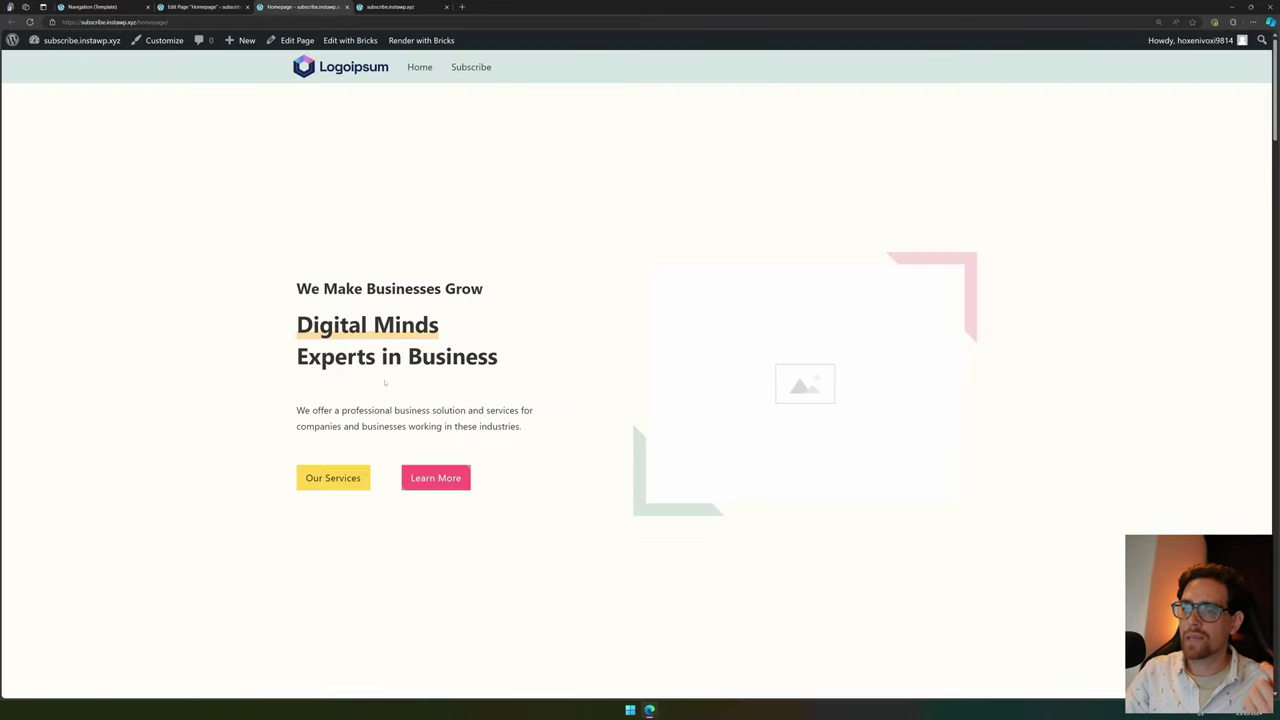
pyautogui.scroll(-4, 392, 334)
pyautogui.scroll(5, 426, 350)
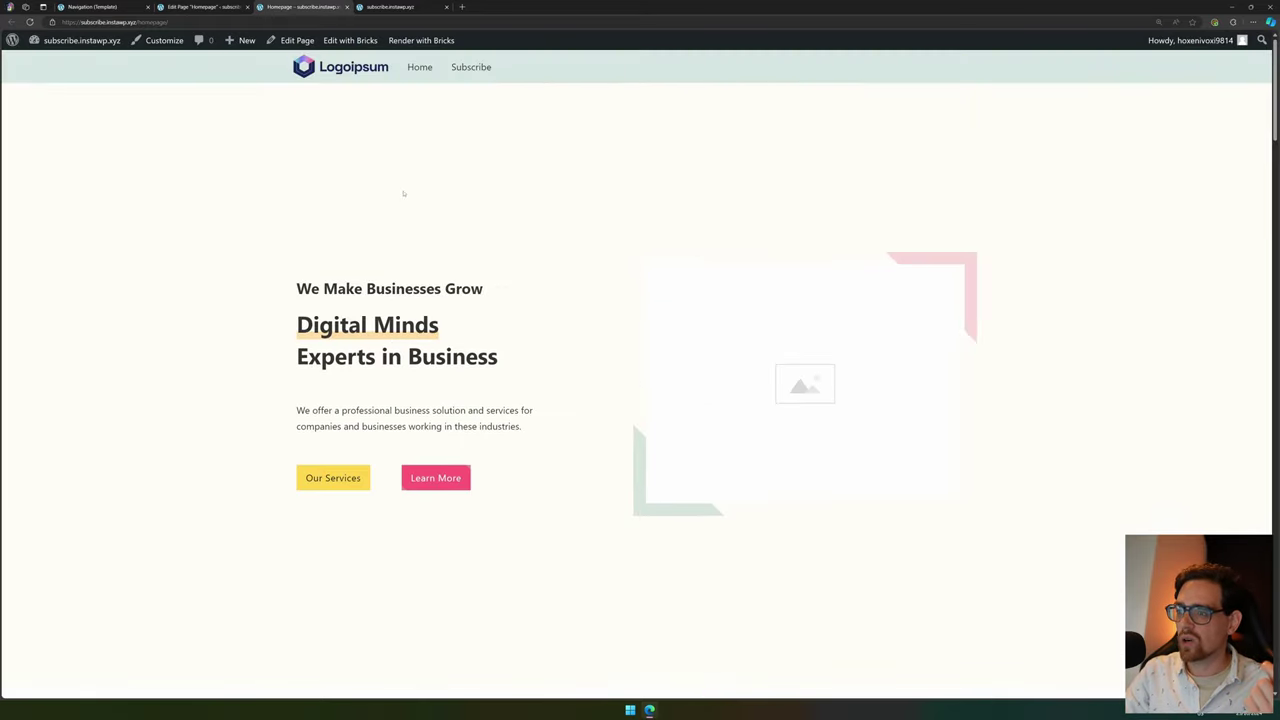
pyautogui.click(390, 7)
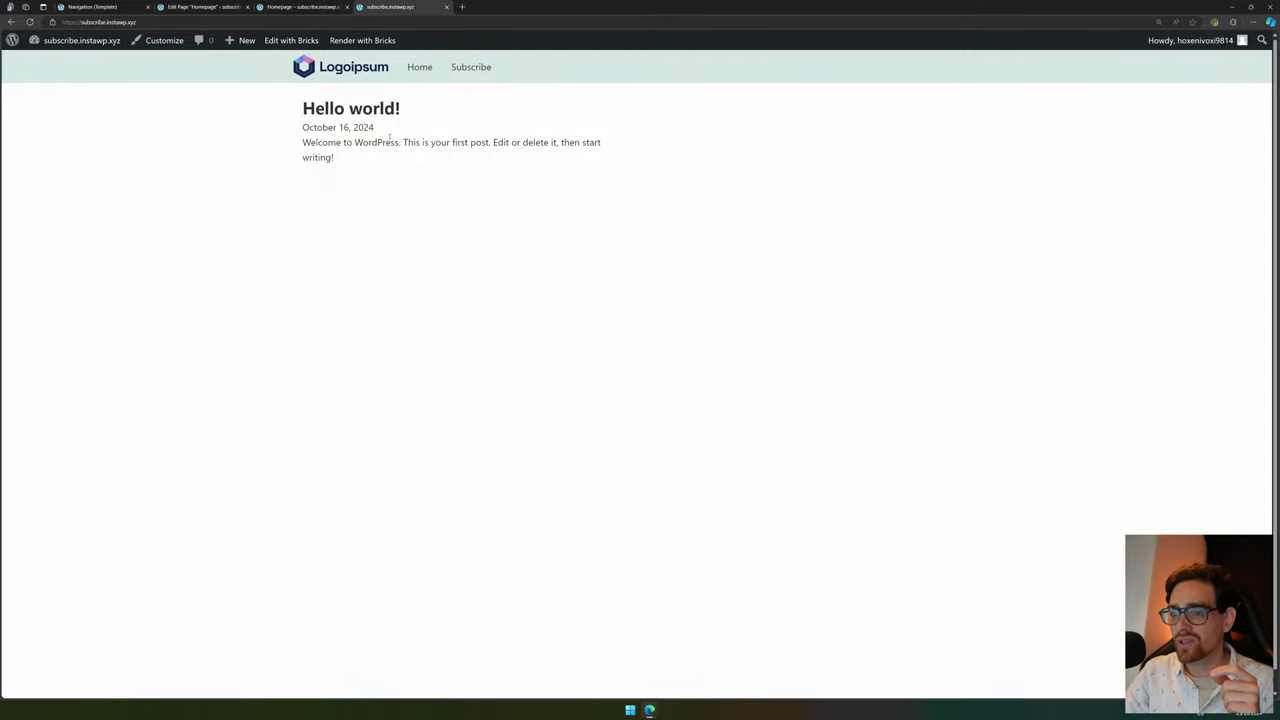
pyautogui.click(331, 6)
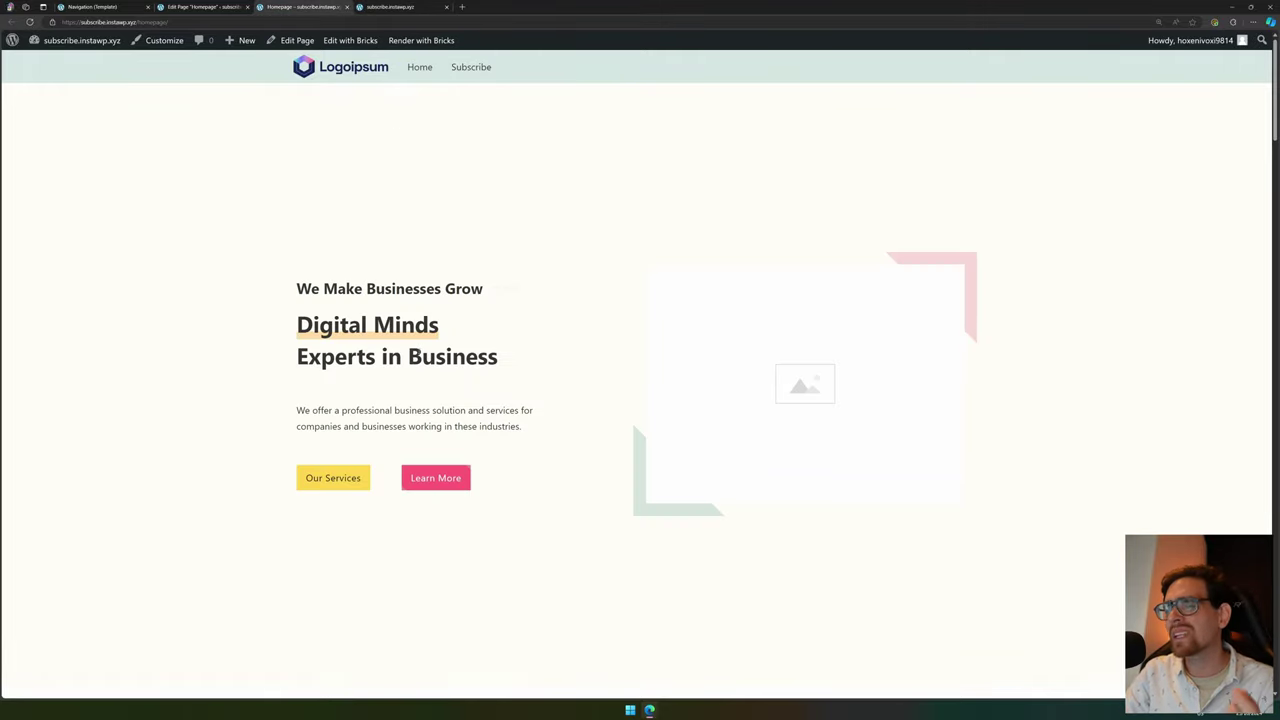
pyautogui.click(198, 6)
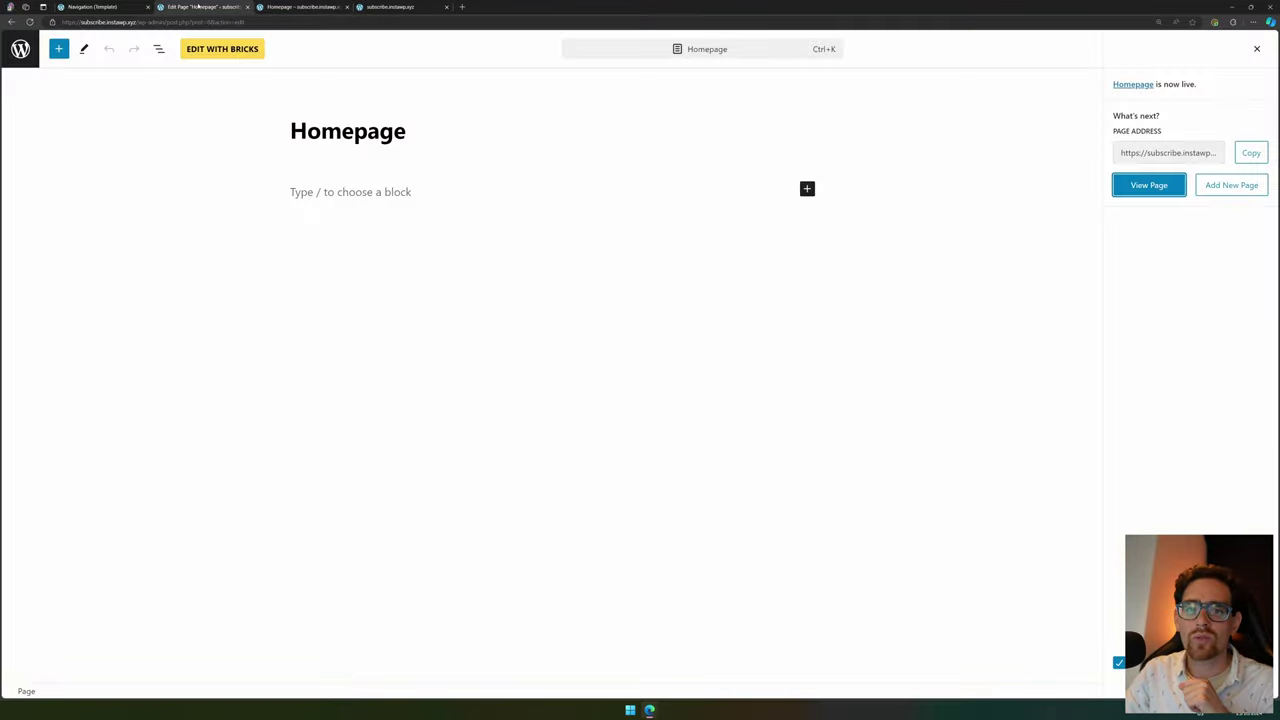
pyautogui.click(20, 48)
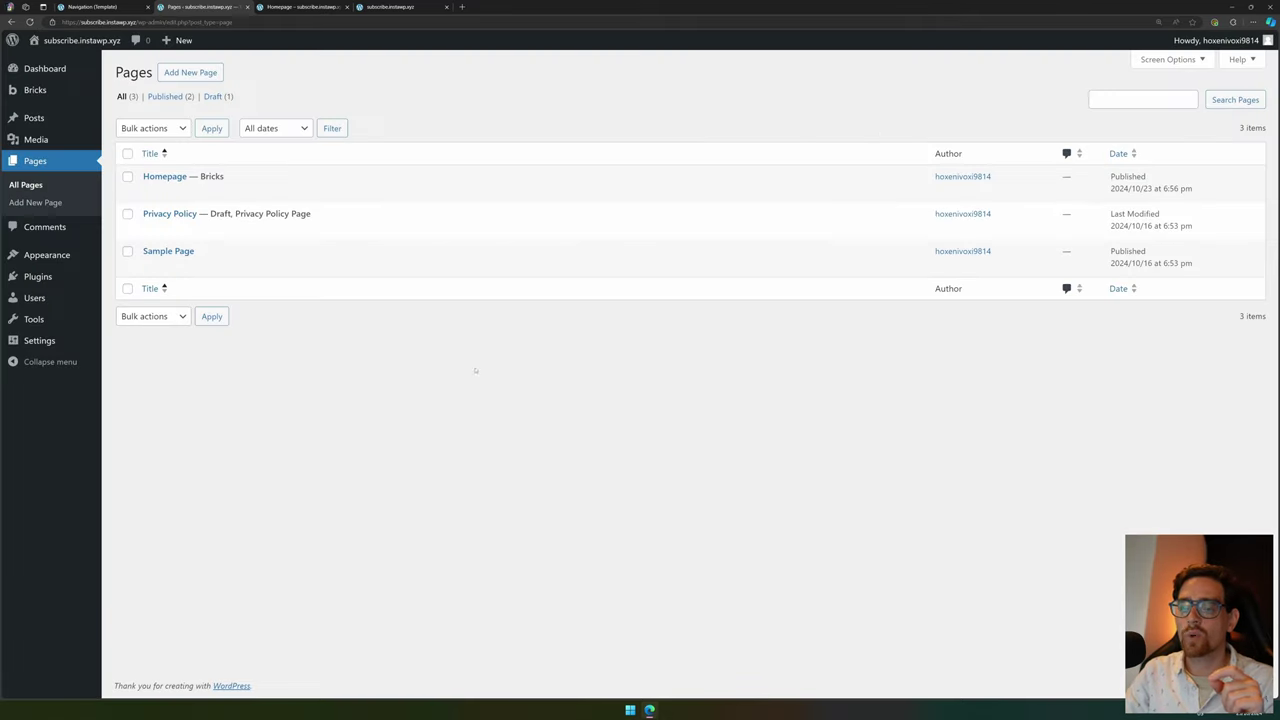
# Step: In Reading settings, set a static front page to Homepage and save
pyautogui.moveTo(52, 340)
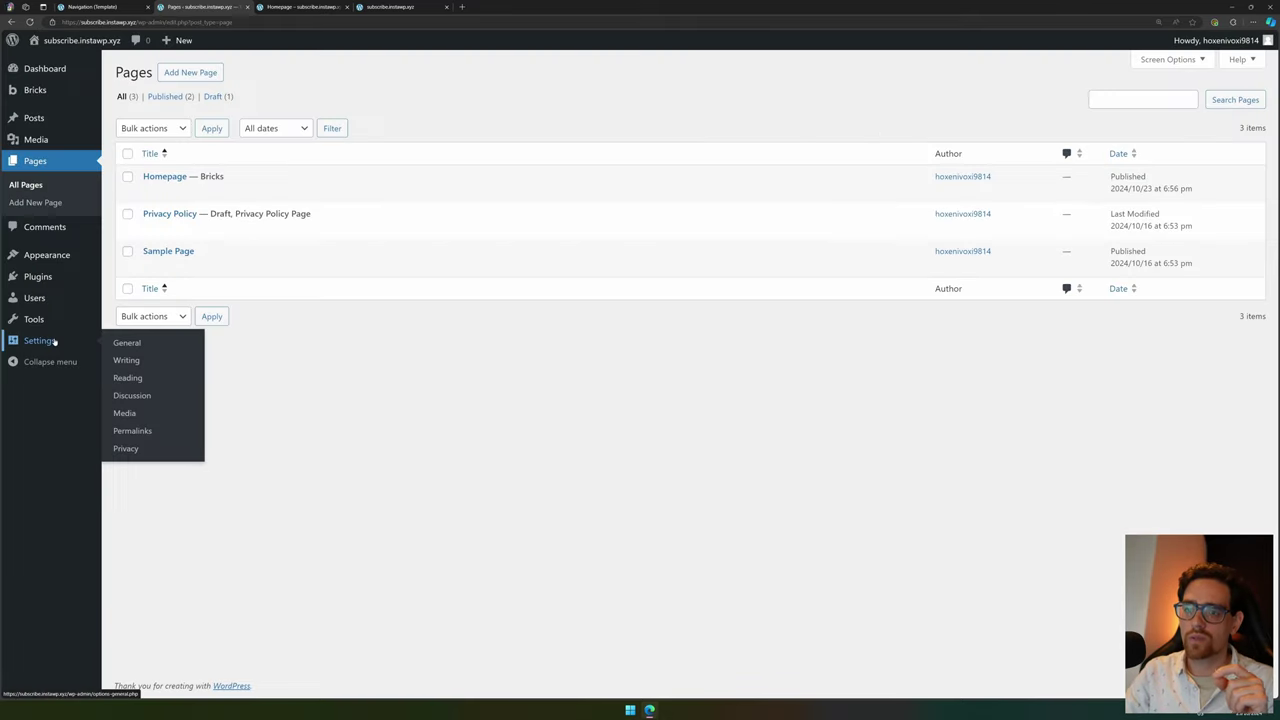
pyautogui.click(140, 378)
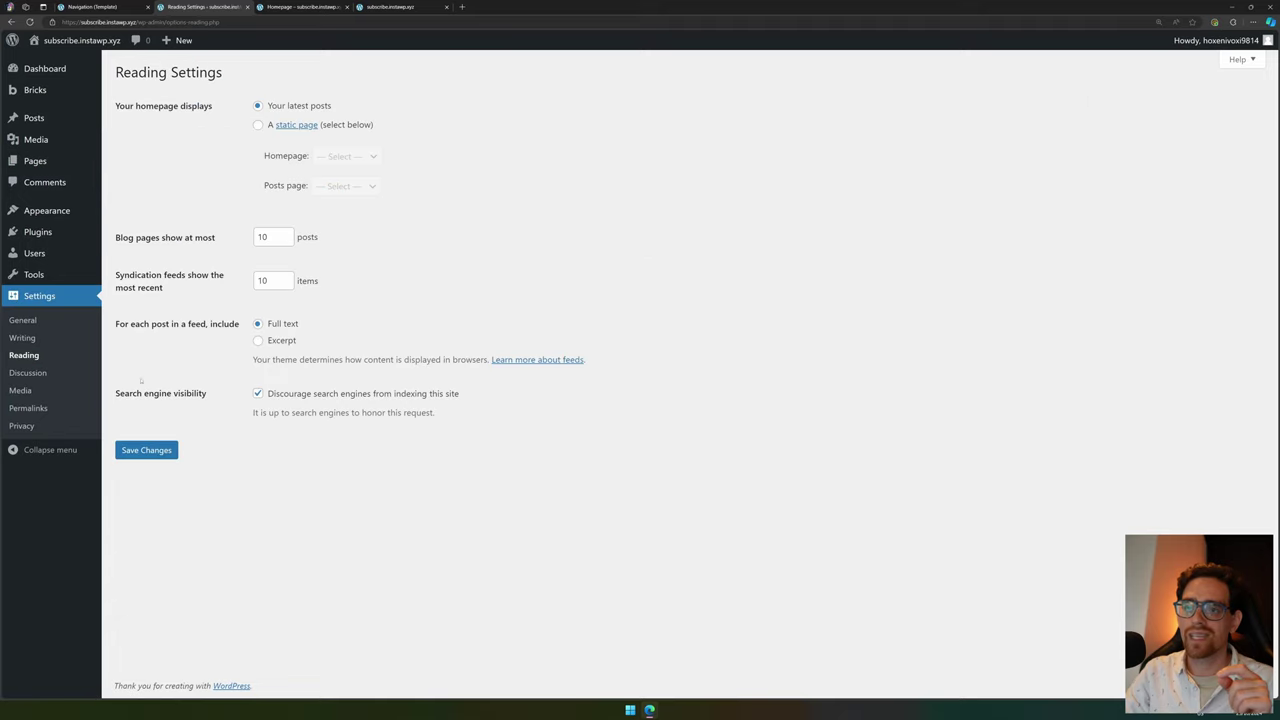
pyautogui.click(257, 125)
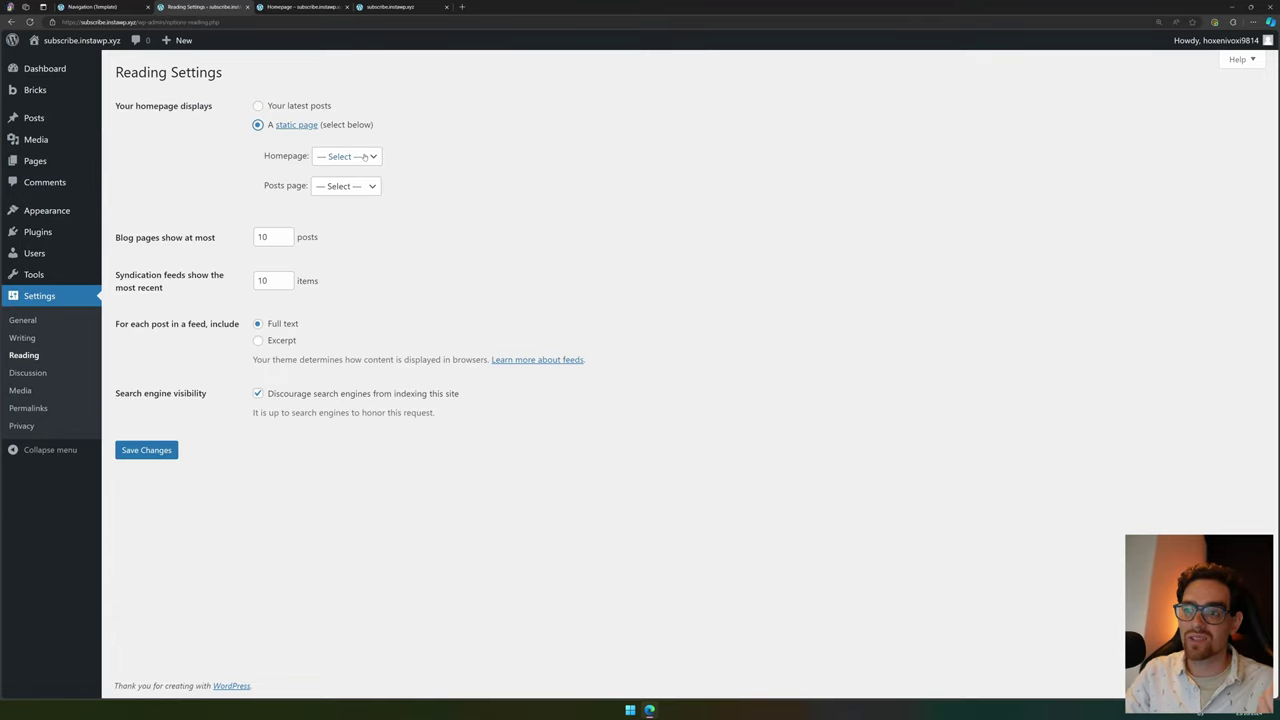
pyautogui.click(365, 157)
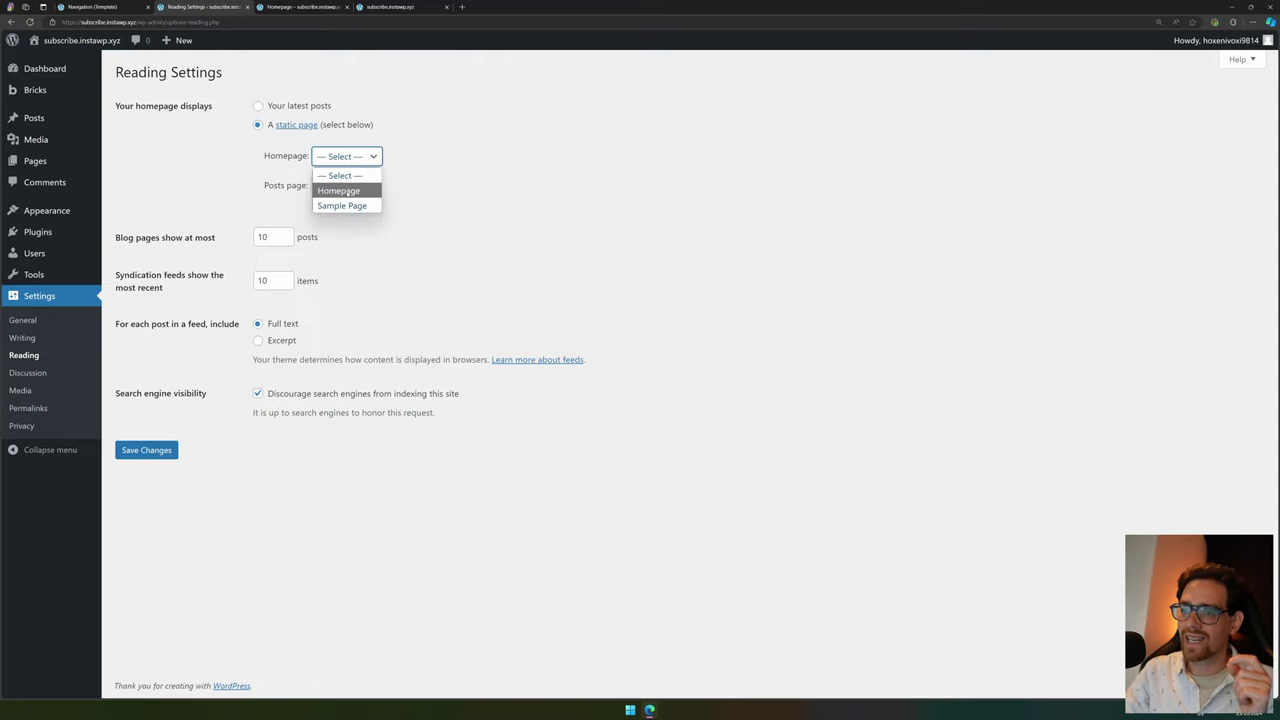
pyautogui.click(355, 191)
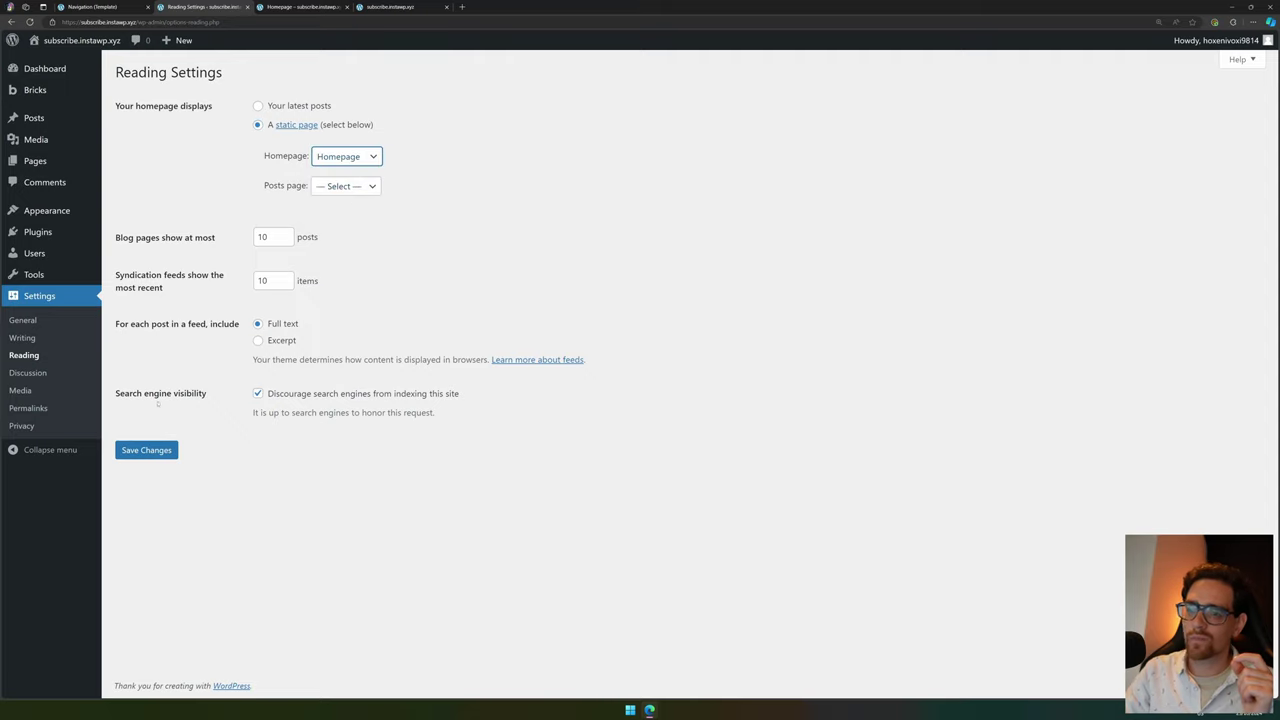
pyautogui.click(146, 450)
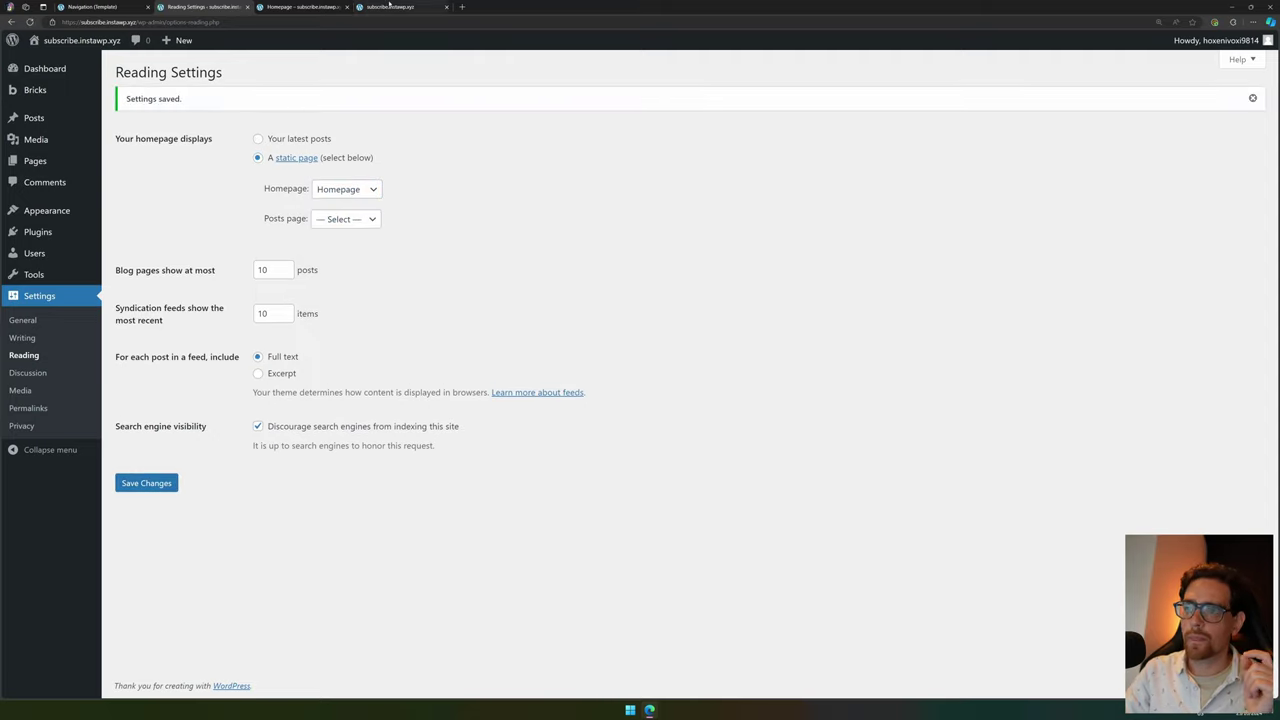
# Step: Reload the live front page and scroll through the new Digital Minds Homepage
pyautogui.click(385, 6)
pyautogui.click(30, 22)
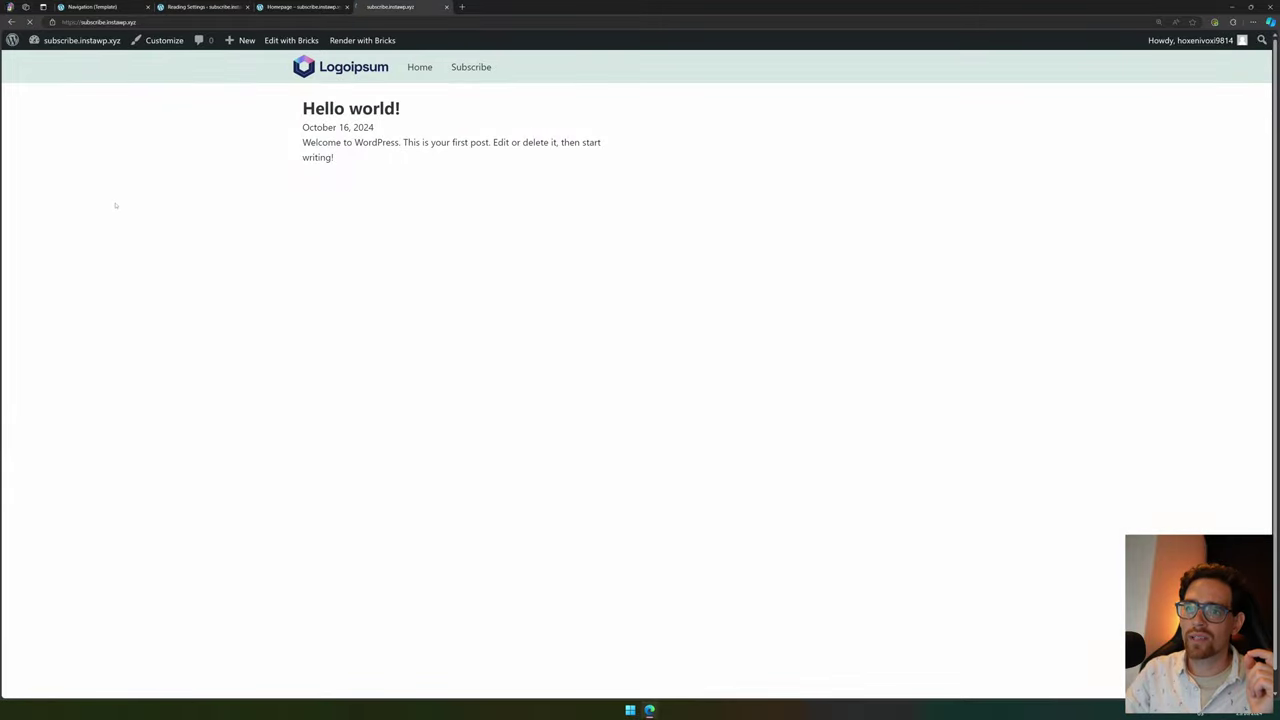
pyautogui.moveTo(130, 200); pyautogui.dragTo(903, 408)
pyautogui.scroll(-10, 929, 408)
pyautogui.scroll(15, 965, 395)
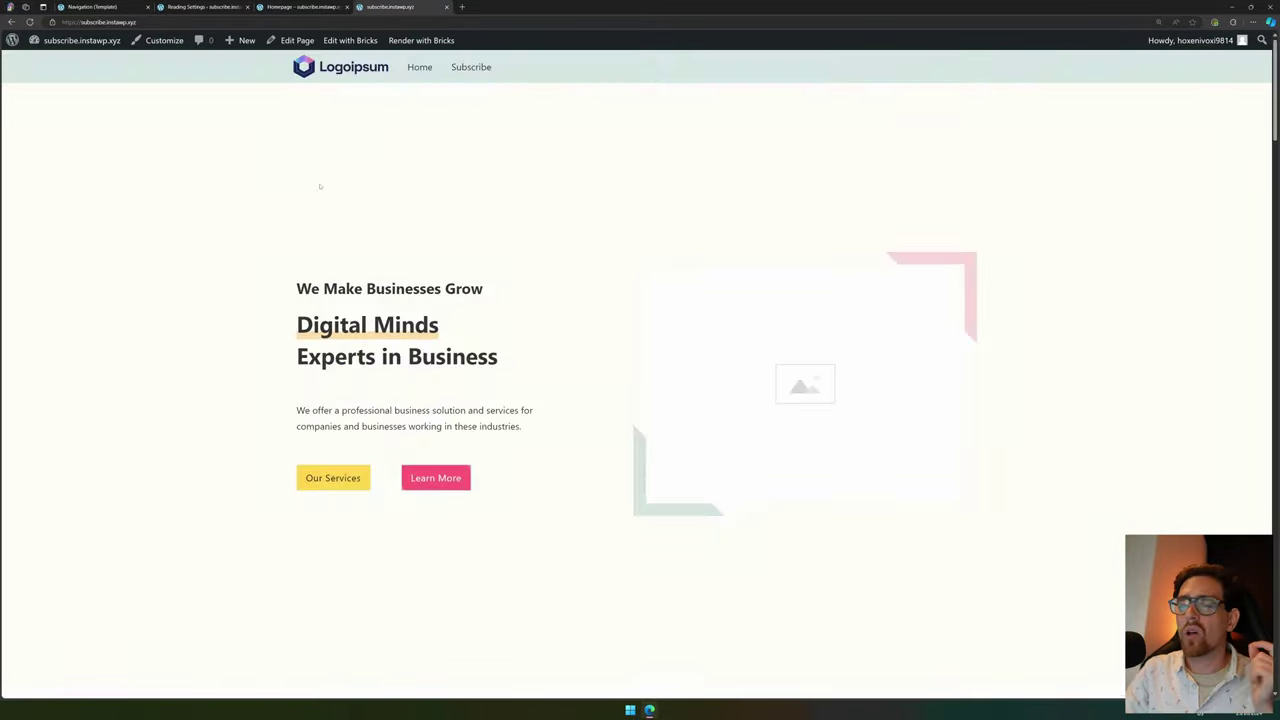
pyautogui.scroll(-2, 335, 202)
pyautogui.scroll(2, 335, 202)
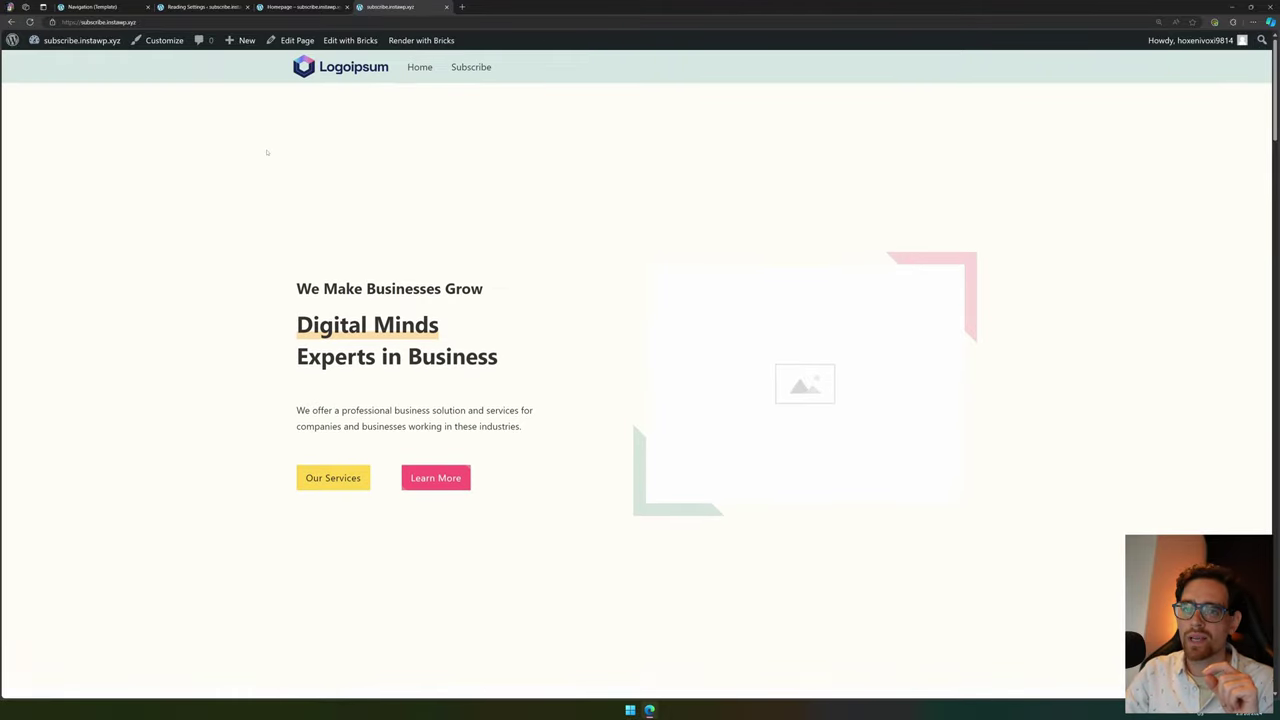
pyautogui.scroll(-5, 270, 150)
pyautogui.scroll(2, 283, 145)
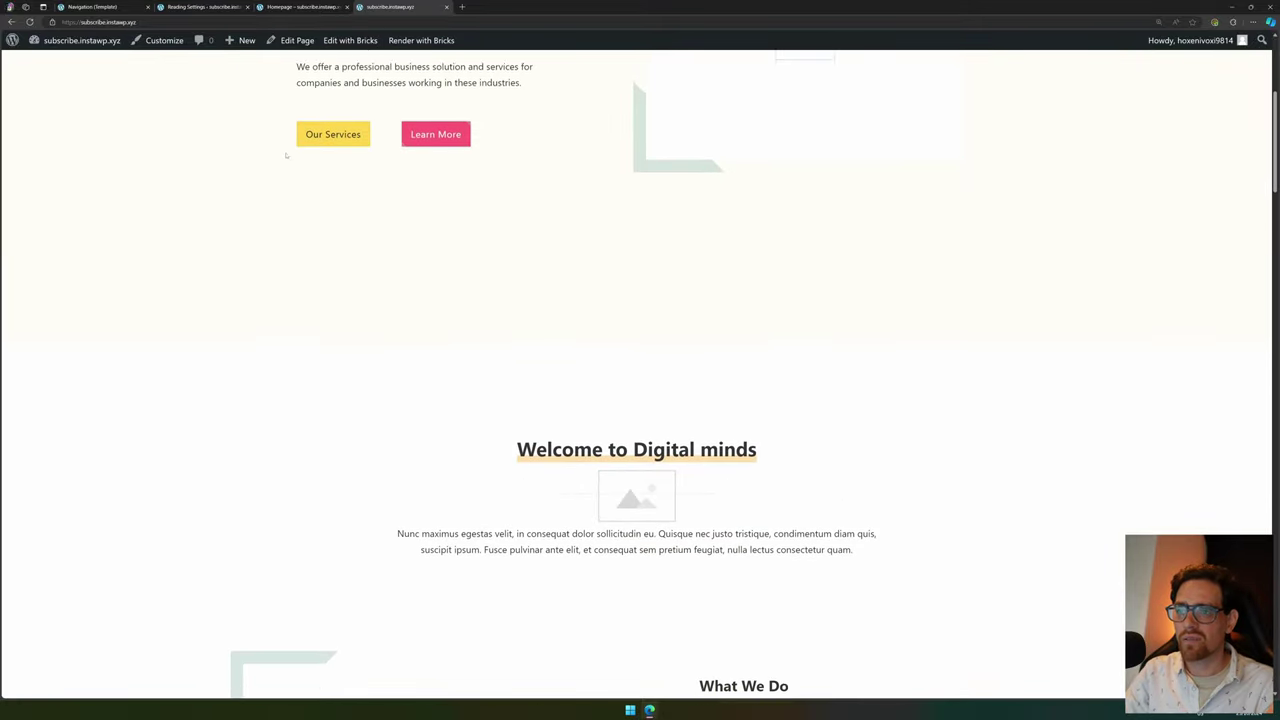
pyautogui.scroll(4, 287, 152)
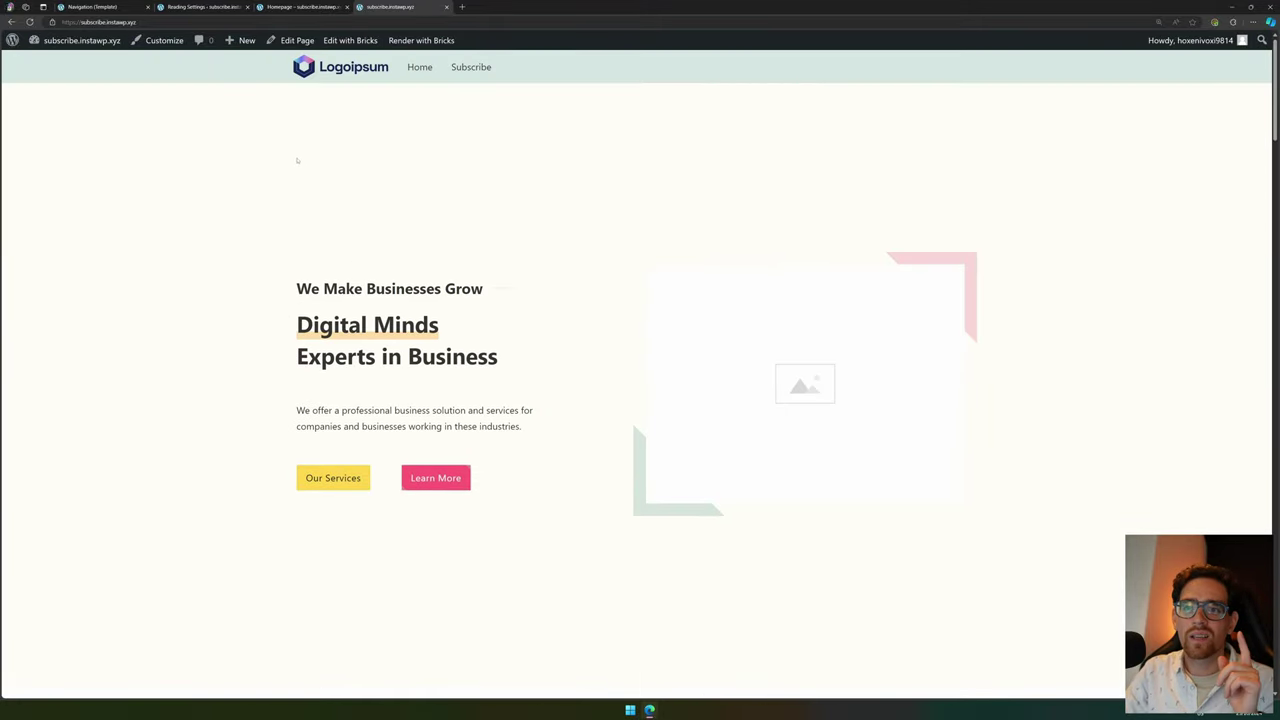
# Step: Enable Sticky header in the Navigation template's Header settings and save
pyautogui.click(92, 7)
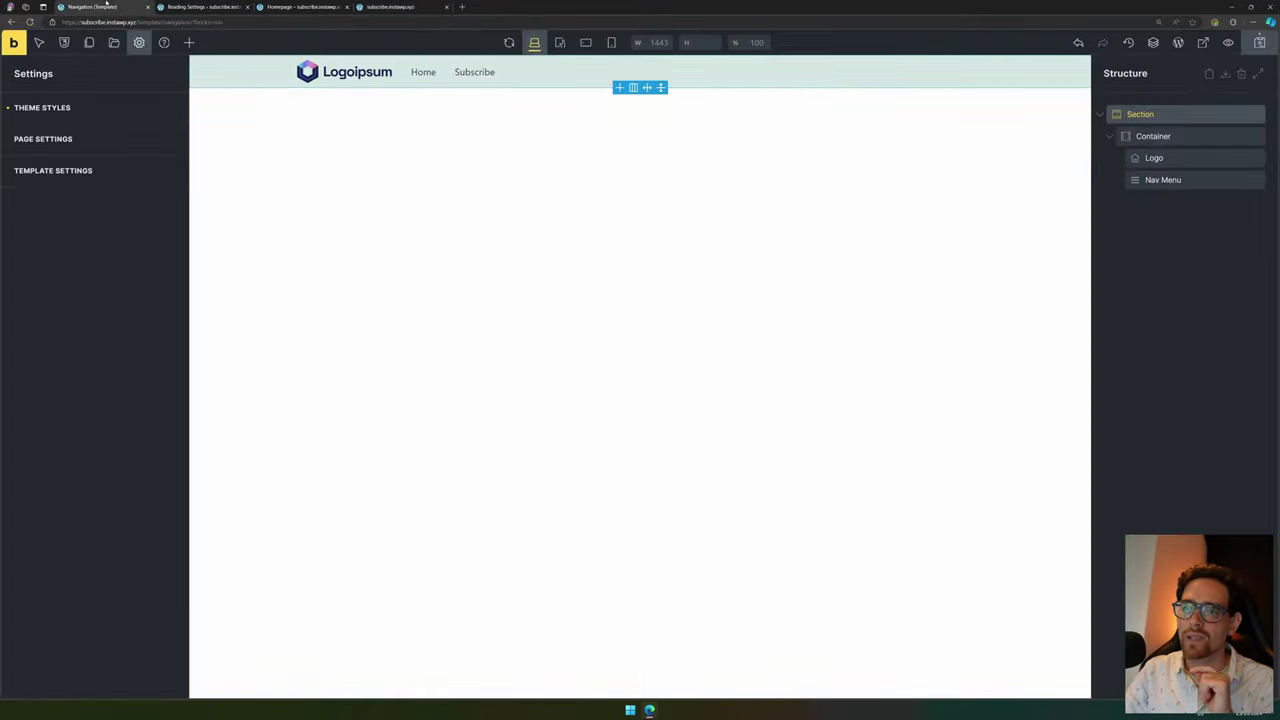
pyautogui.click(247, 7)
pyautogui.click(247, 7)
pyautogui.click(95, 170)
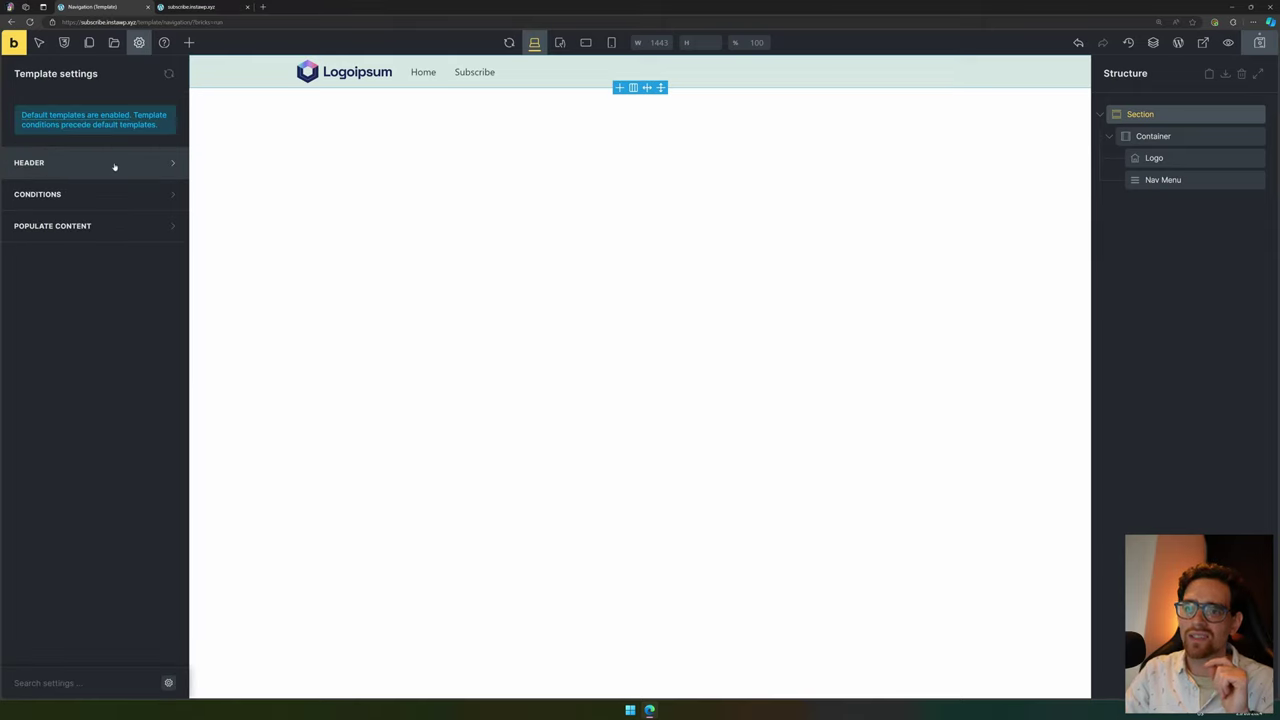
pyautogui.click(115, 166)
pyautogui.click(140, 194)
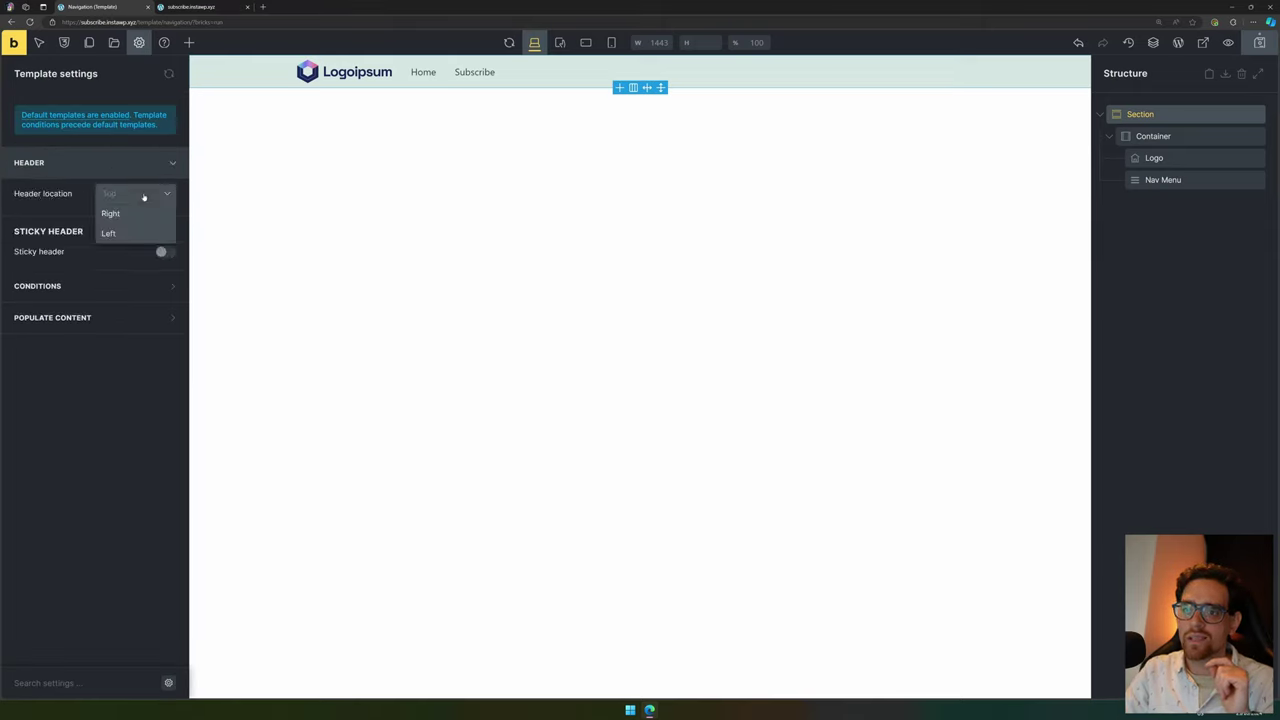
pyautogui.click(161, 252)
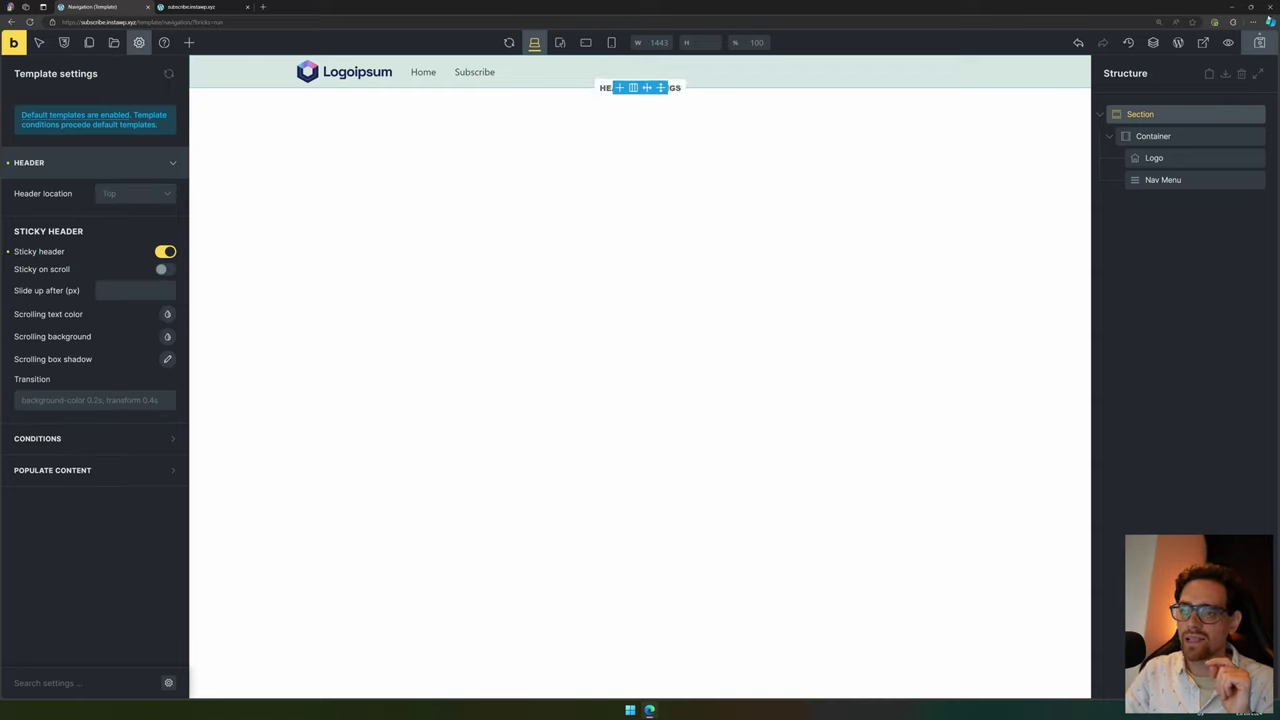
pyautogui.click(1259, 42)
# Step: Scroll the live site to test the sticky header
pyautogui.click(212, 6)
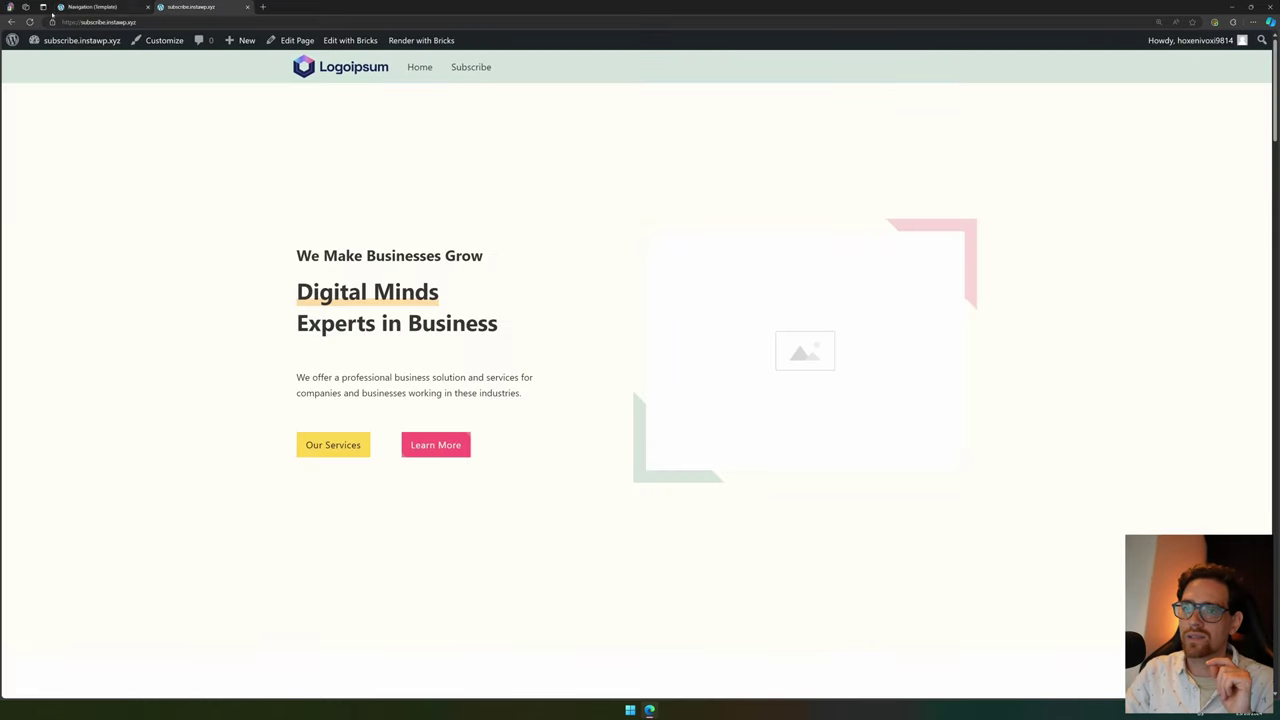
pyautogui.scroll(-3, 280, 228)
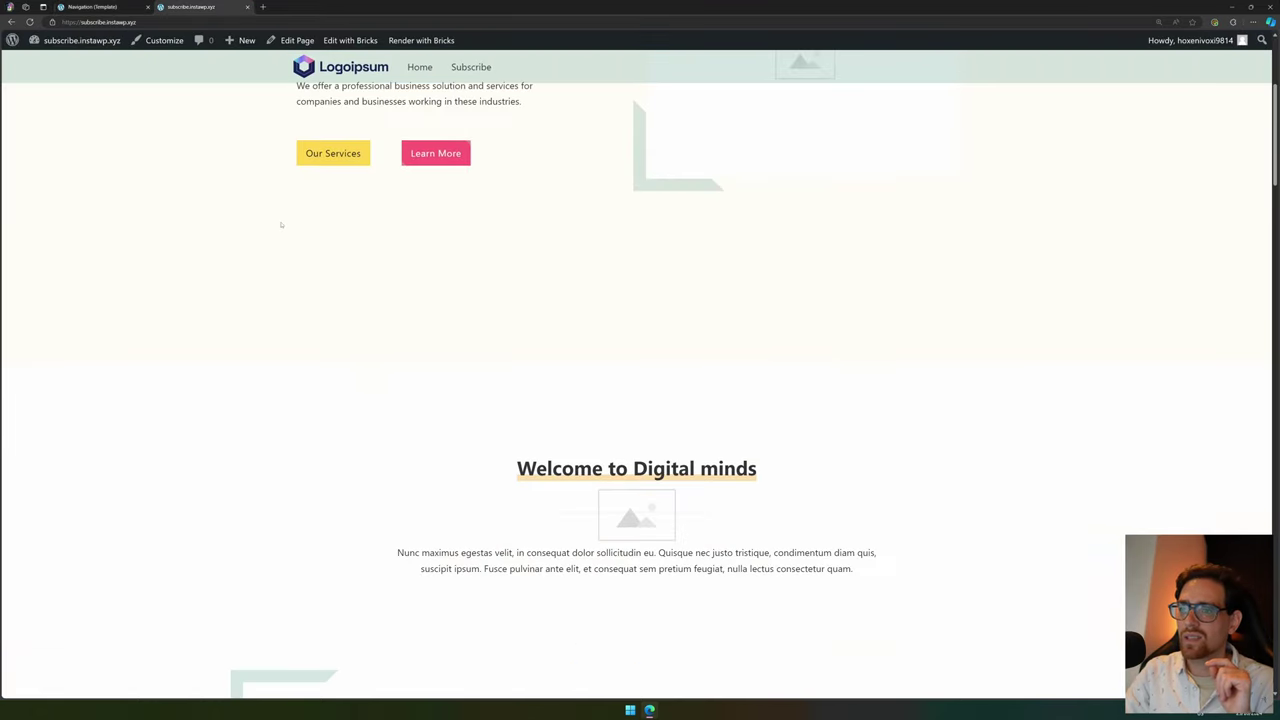
pyautogui.scroll(1, 280, 228)
pyautogui.scroll(-2, 281, 225)
pyautogui.scroll(5, 284, 200)
# Step: Set Slide up after (px) to 20 and save the template
pyautogui.click(112, 6)
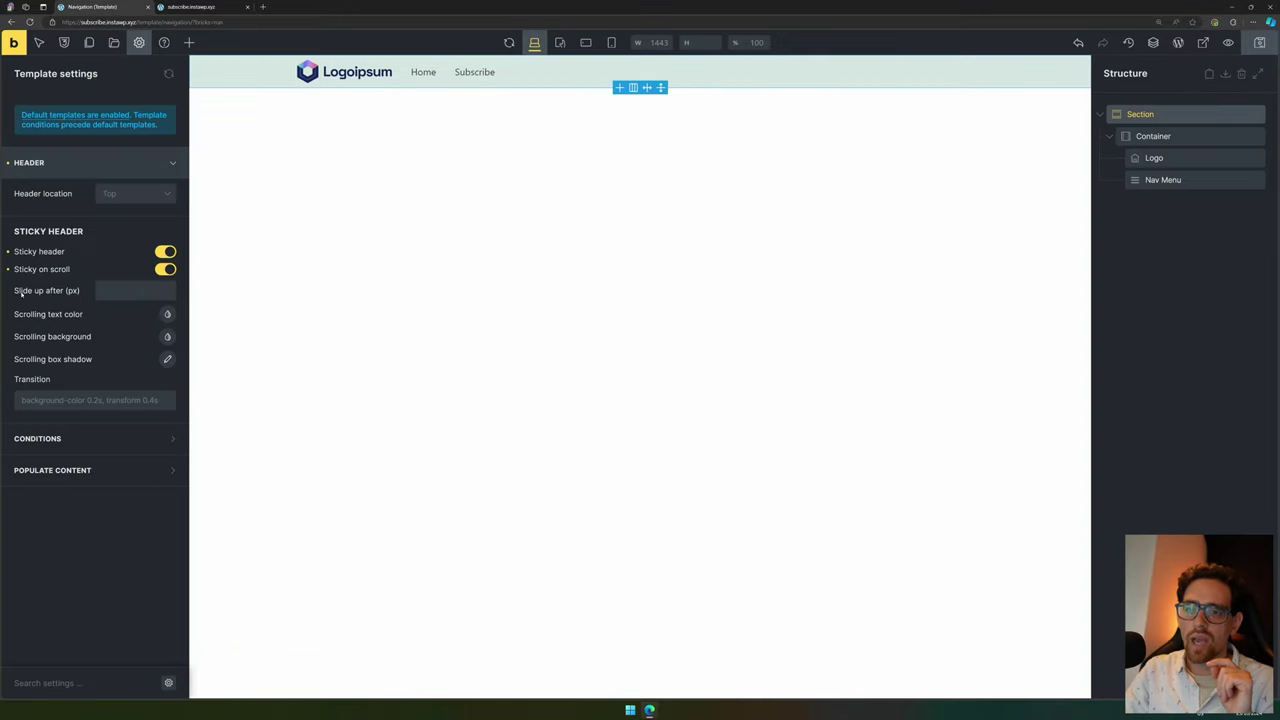
pyautogui.click(112, 291)
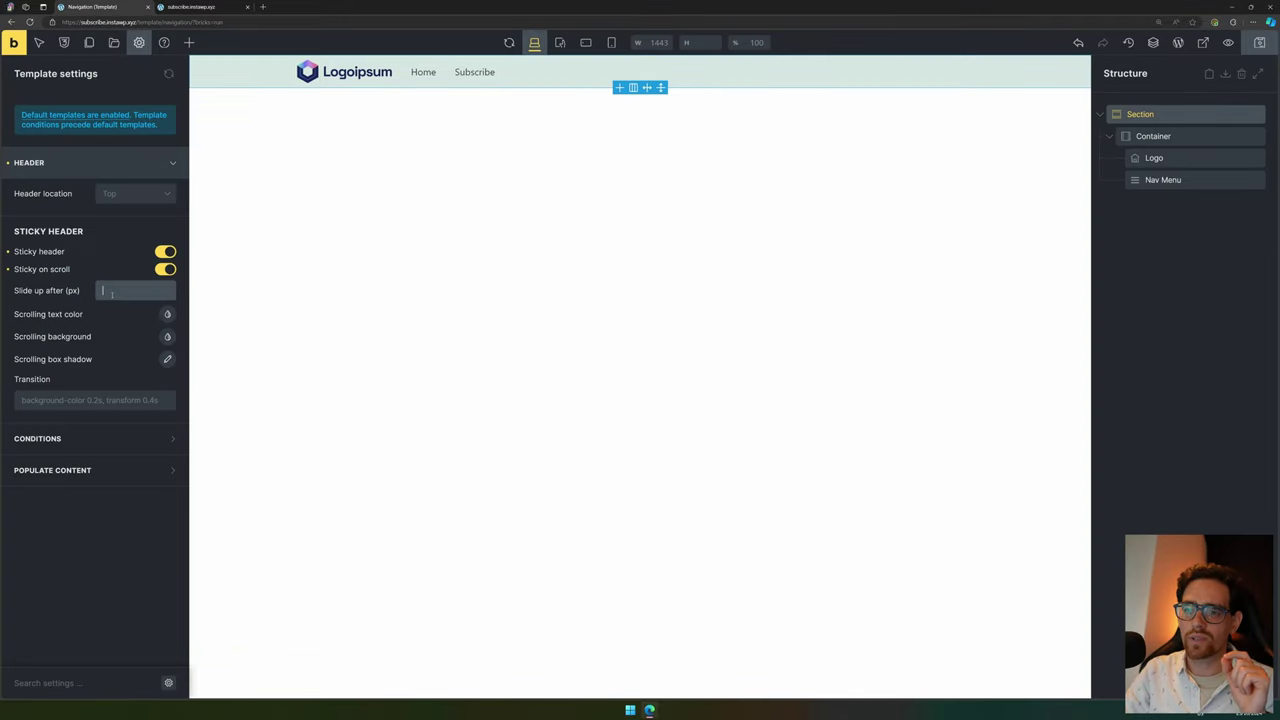
pyautogui.write('20')
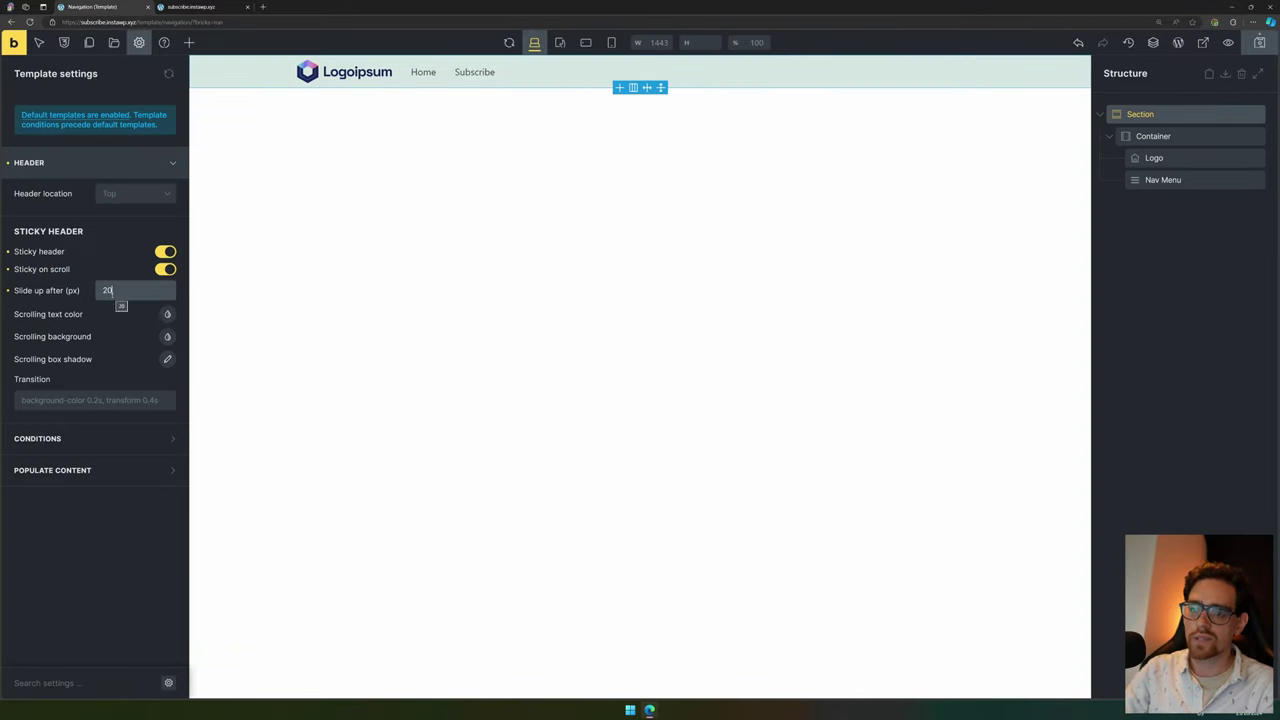
pyautogui.click(1259, 42)
# Step: Scroll the live site to test the 20 px slide-up, then return to the builder
pyautogui.hotkey('ctrl', 'Tab')
pyautogui.scroll(-3, 129, 216)
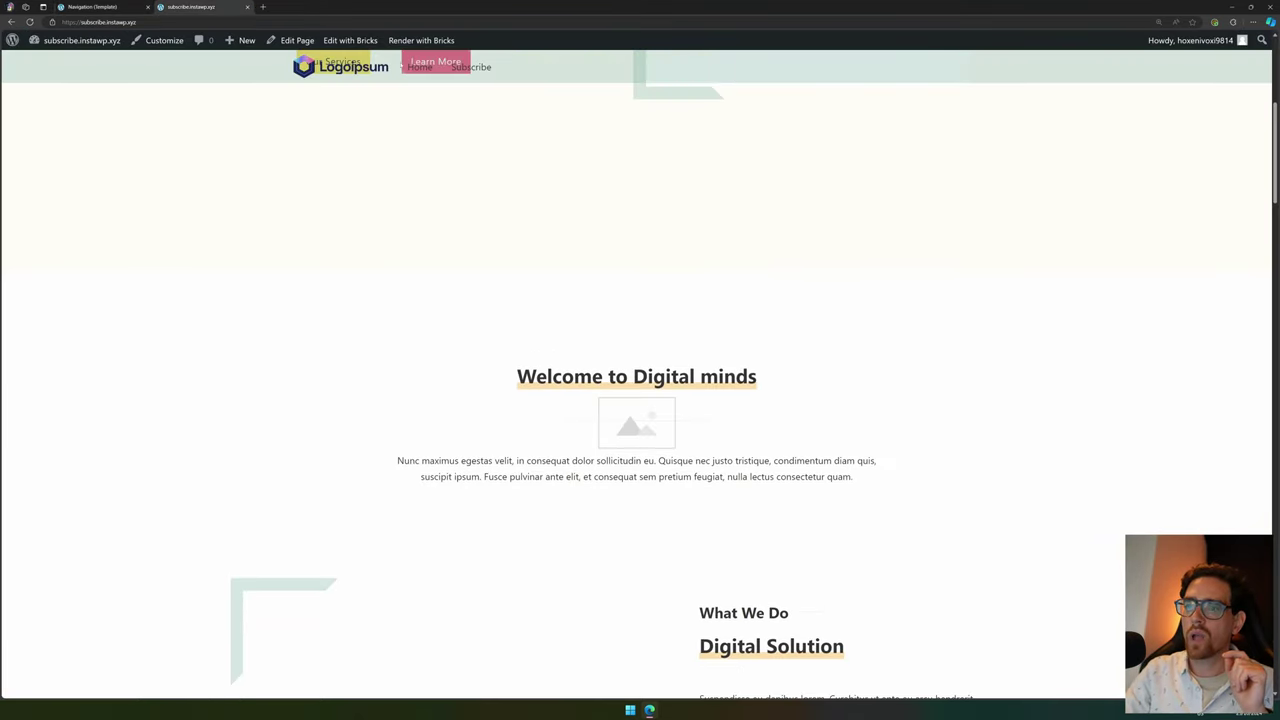
pyautogui.scroll(3, 313, 162)
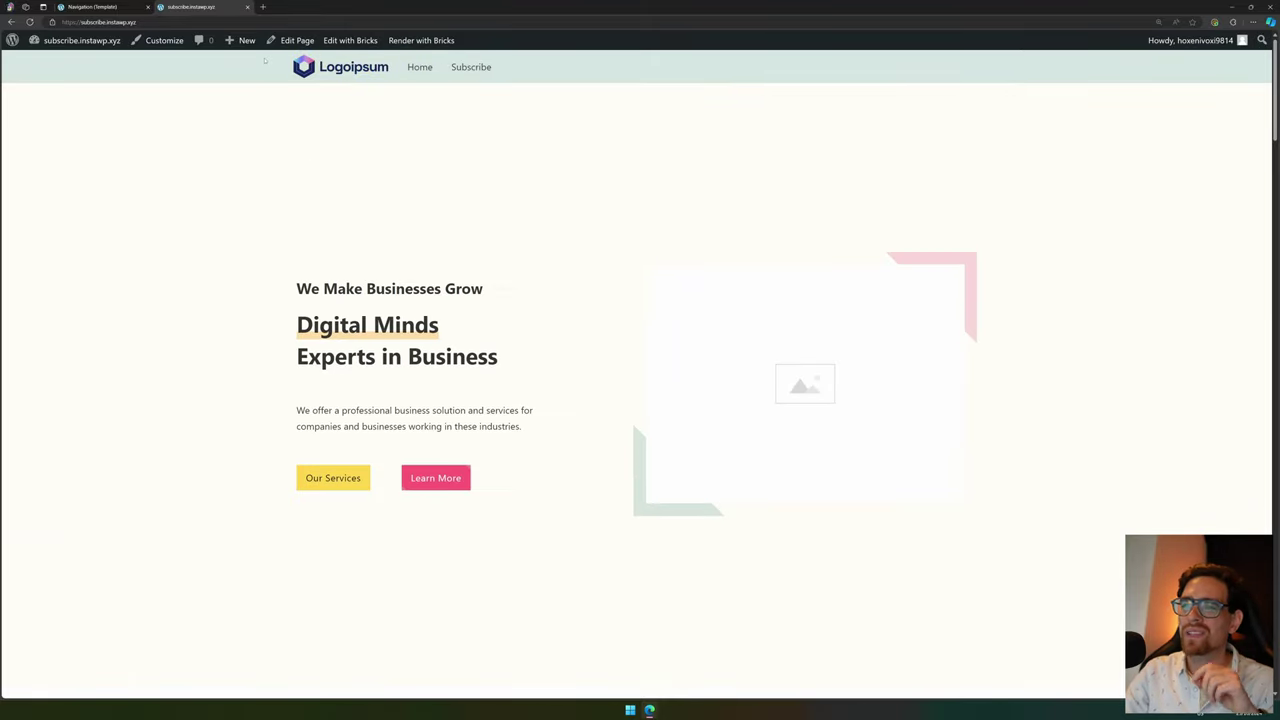
pyautogui.scroll(-8, 501, 132)
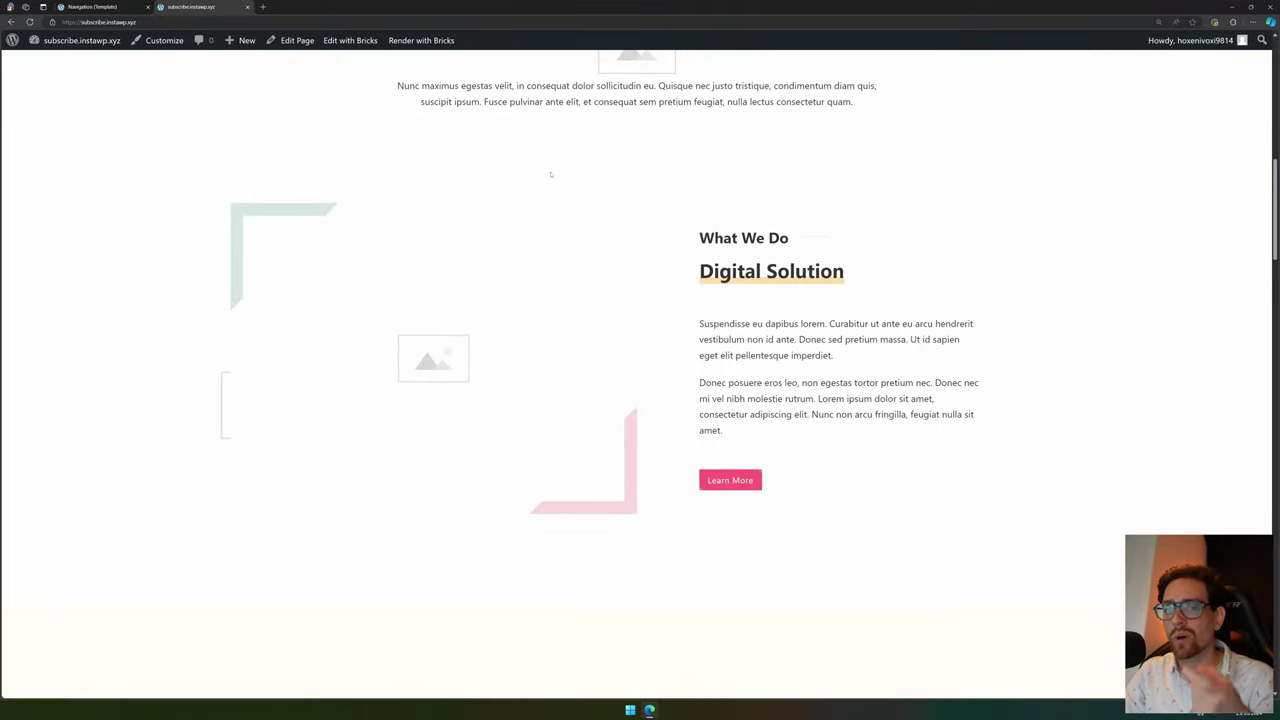
pyautogui.scroll(1, 550, 174)
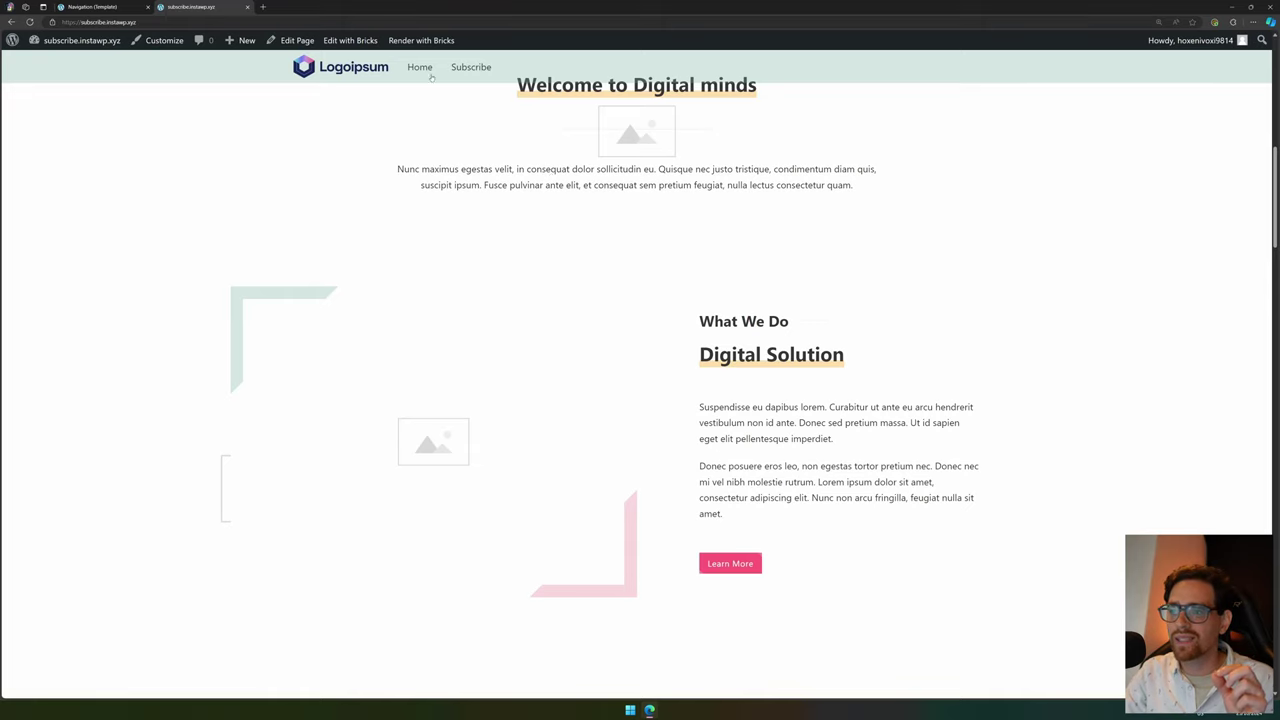
pyautogui.click(108, 7)
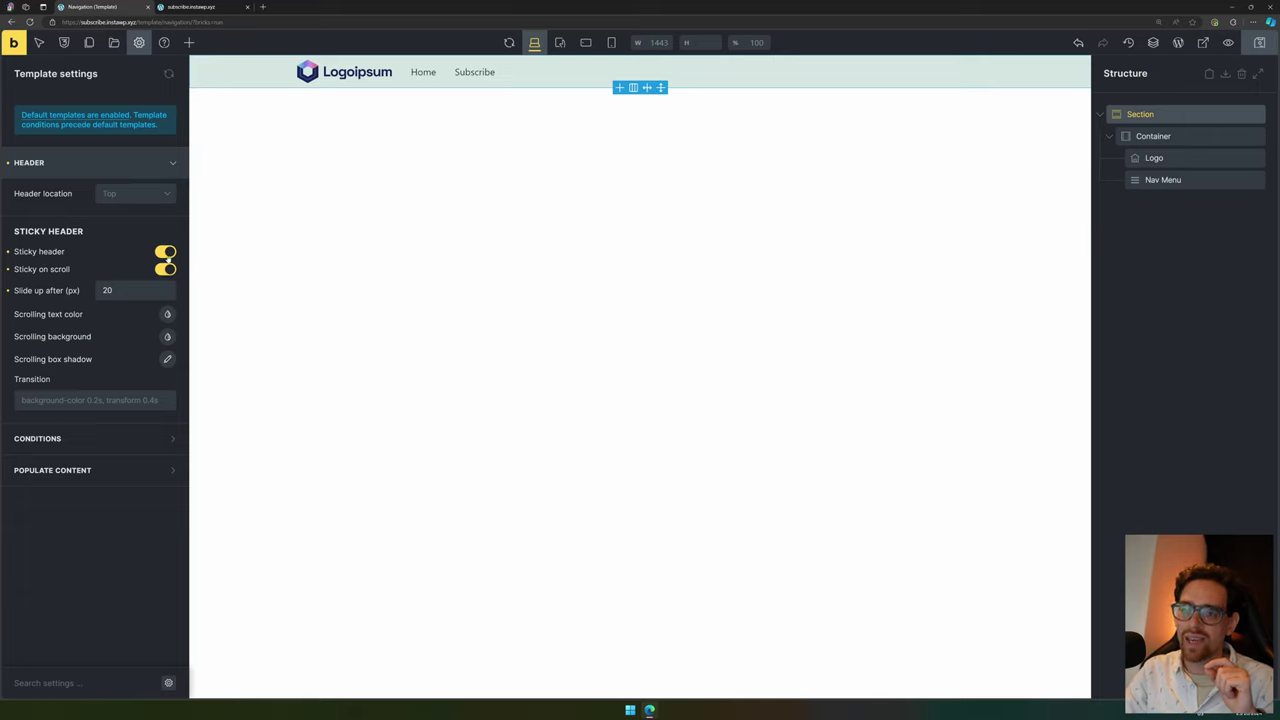
# Step: Turn off Sticky on scroll and set the scrolling text colour to green #6fa897
pyautogui.click(22, 290)
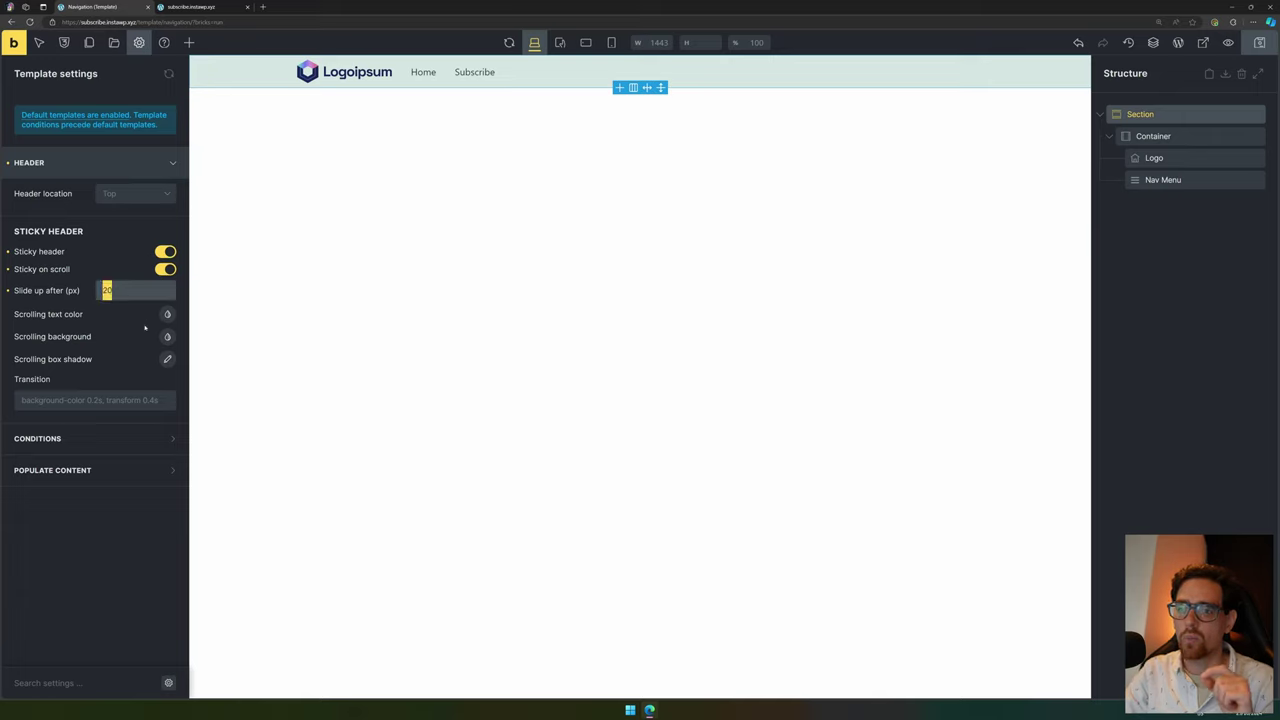
pyautogui.click(164, 269)
pyautogui.moveTo(27, 315); pyautogui.dragTo(65, 316)
pyautogui.click(167, 315)
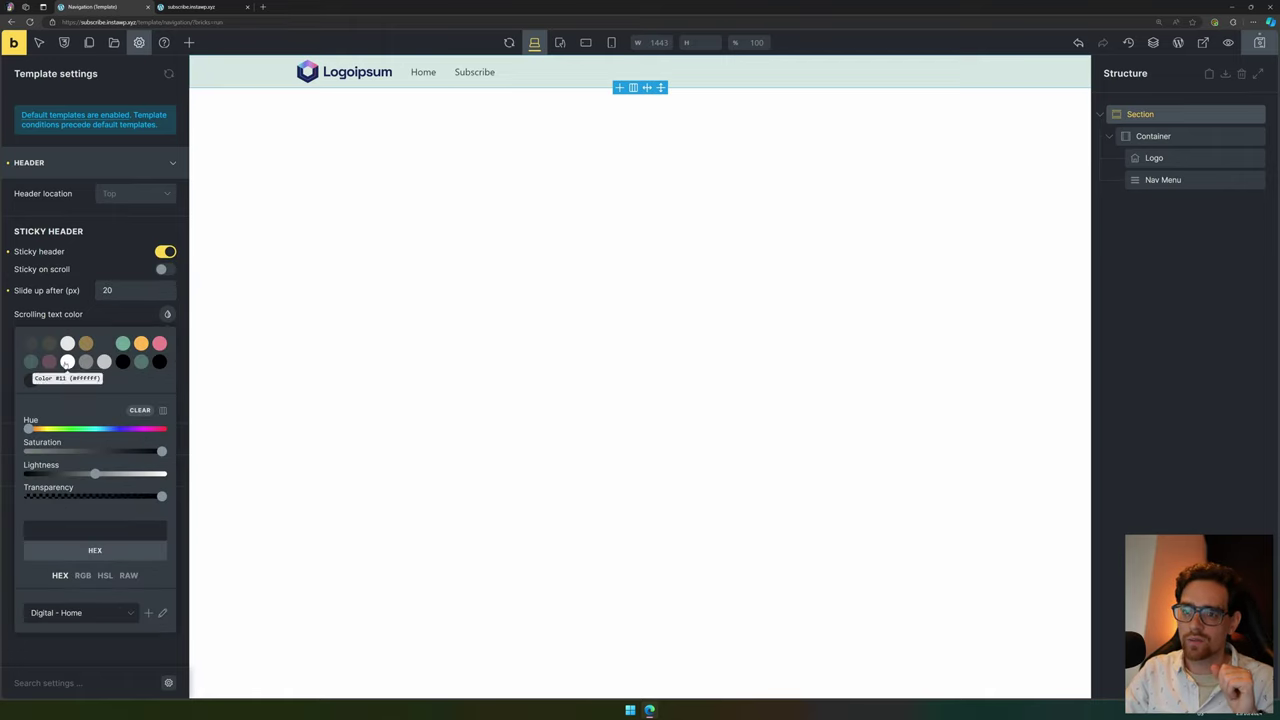
pyautogui.click(122, 344)
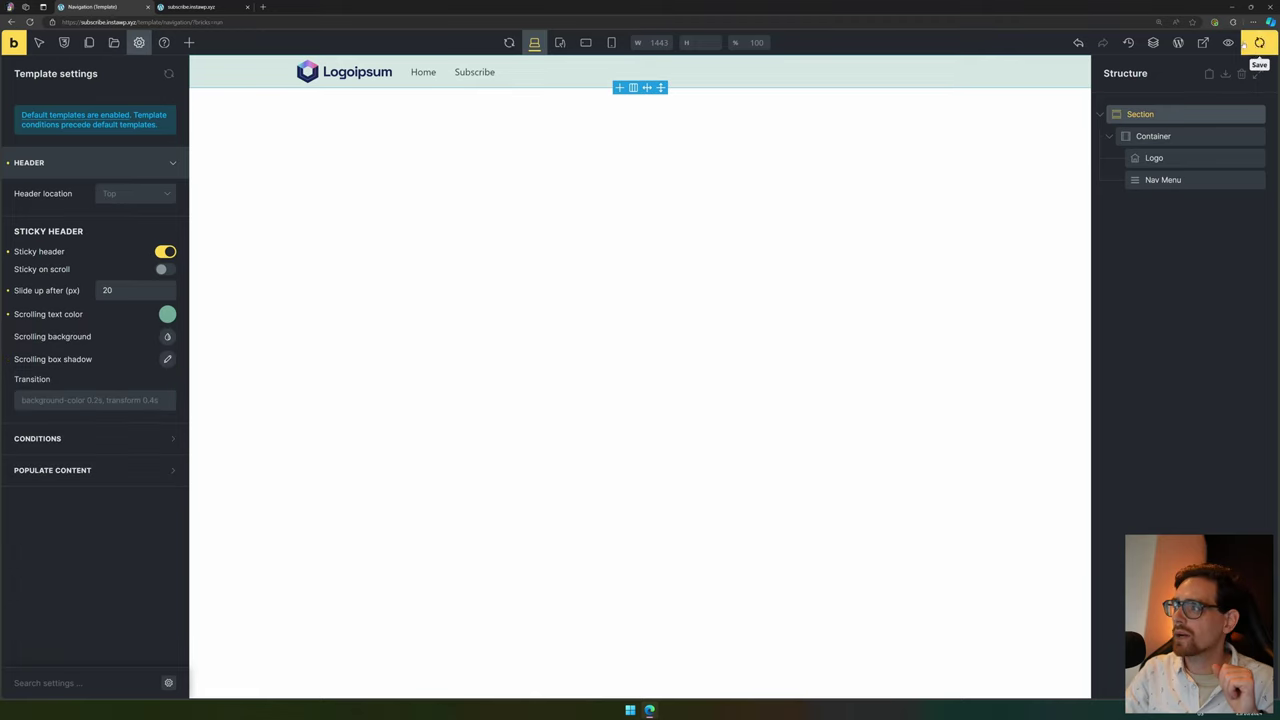
# Step: Scroll the live homepage to test the header
pyautogui.hotkey('ctrl', 'Tab')
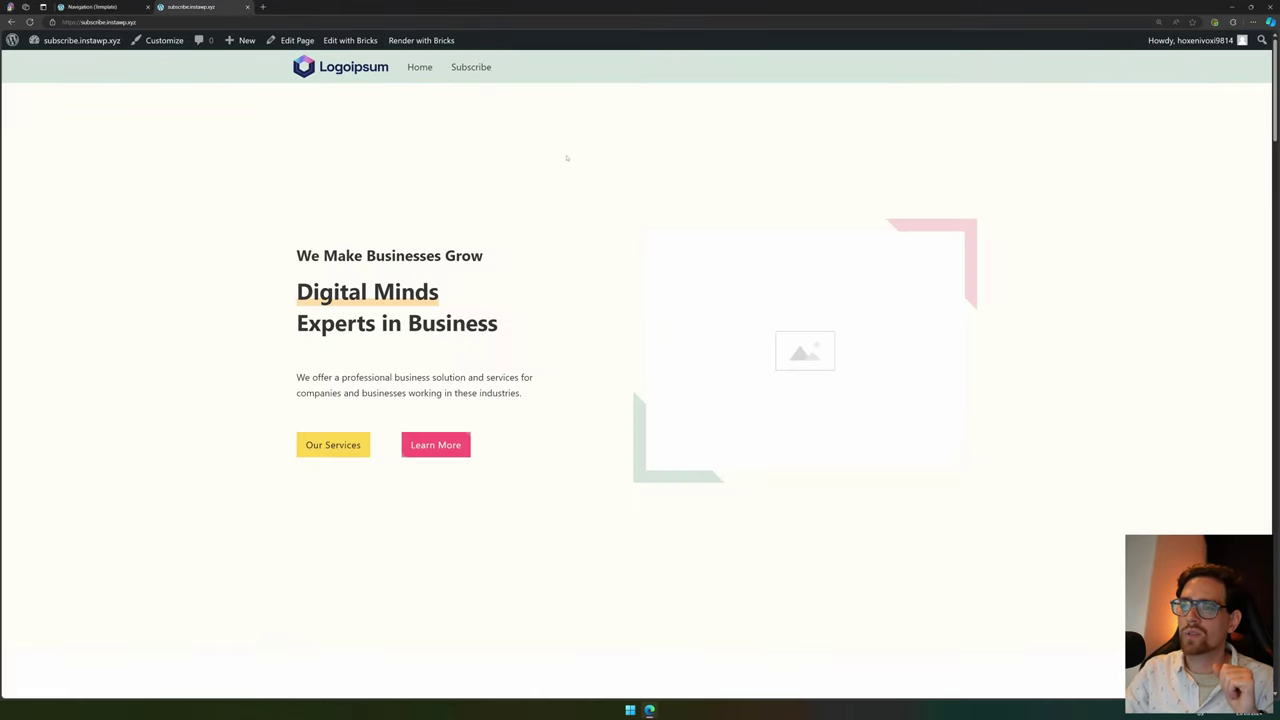
pyautogui.scroll(-1, 568, 158)
pyautogui.scroll(1, 568, 163)
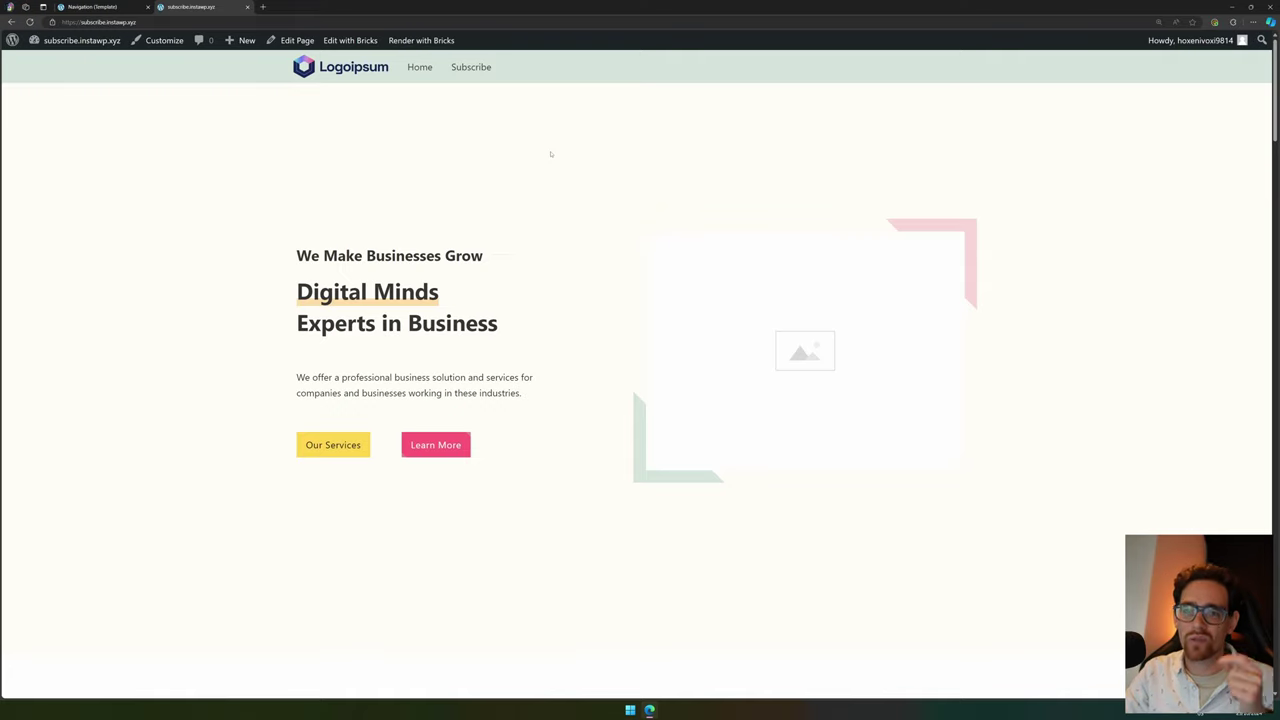
# Step: Try an Individual pages condition on the header template, then undo it so no condition remains
pyautogui.click(90, 7)
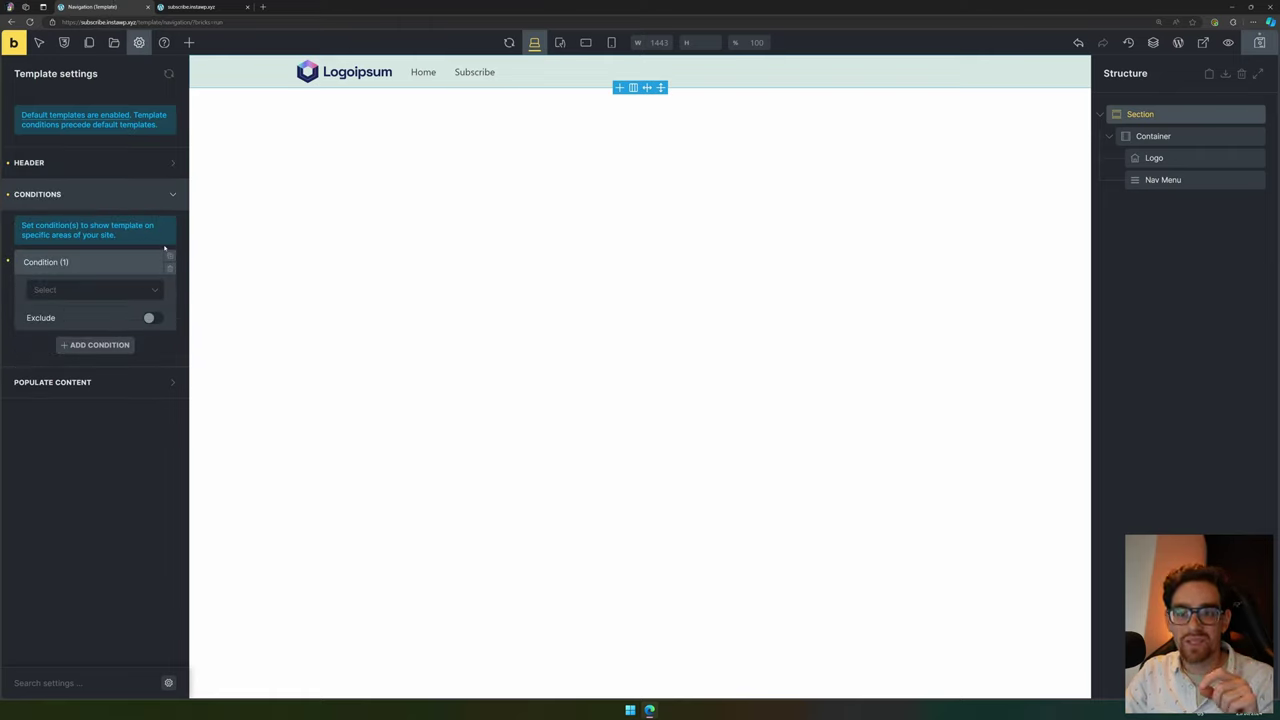
pyautogui.click(125, 290)
pyautogui.click(75, 252)
pyautogui.click(81, 292)
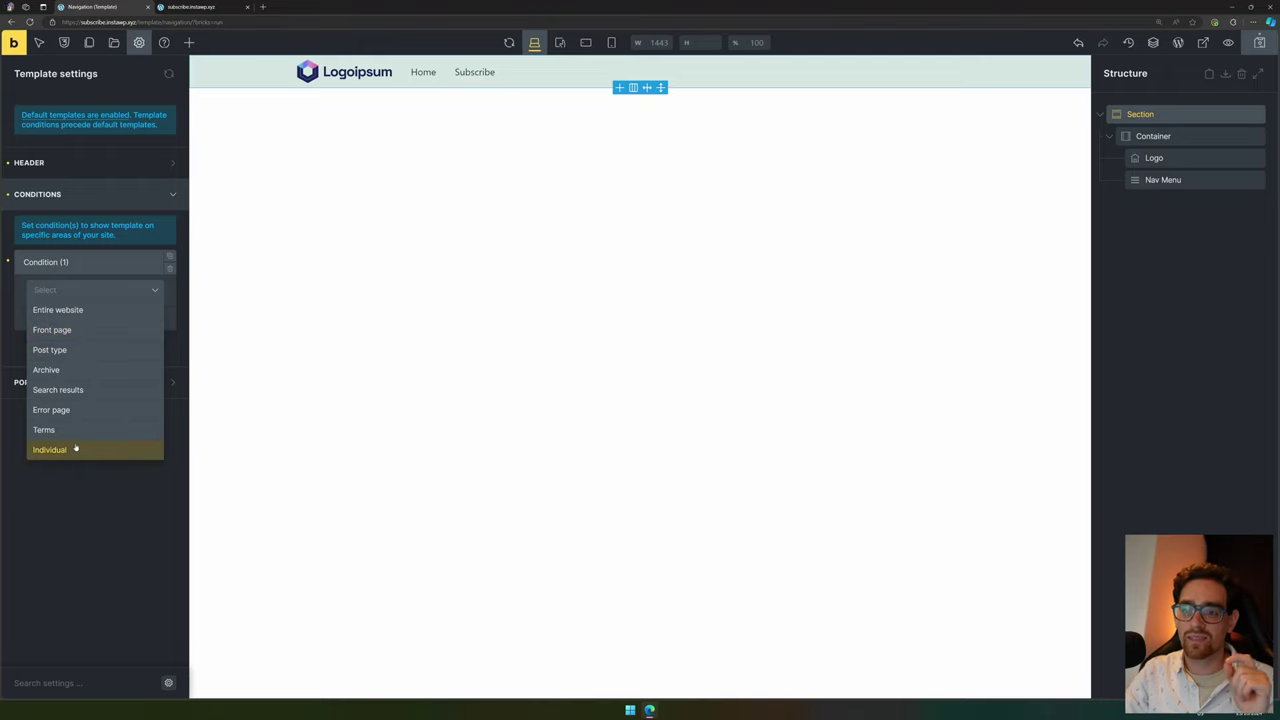
pyautogui.click(74, 449)
pyautogui.click(87, 340)
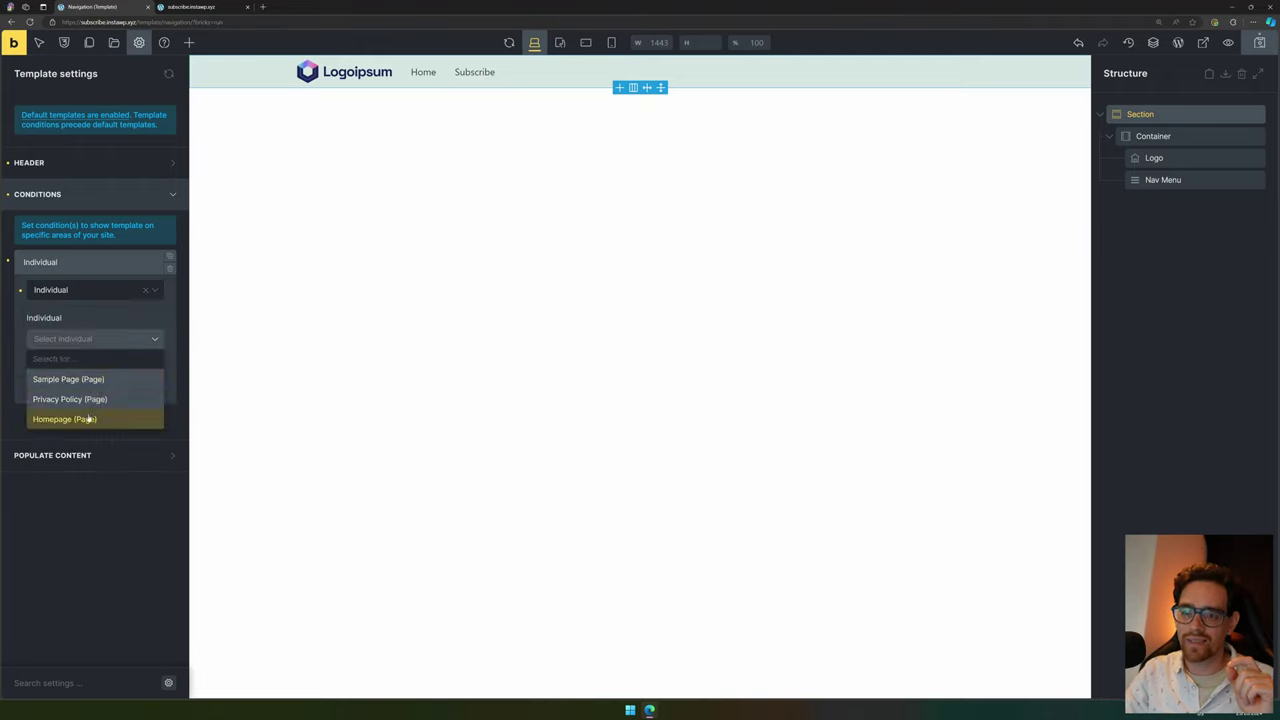
pyautogui.click(81, 530)
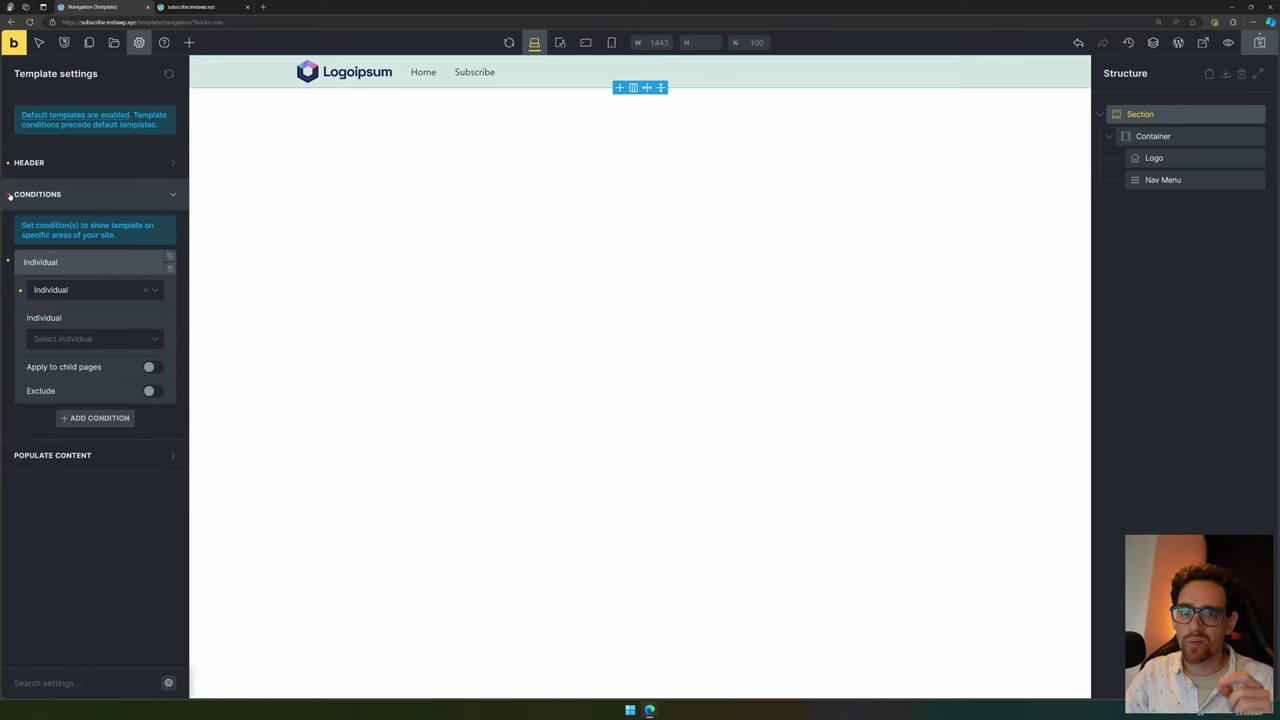
pyautogui.hotkey('ctrl', 'z')
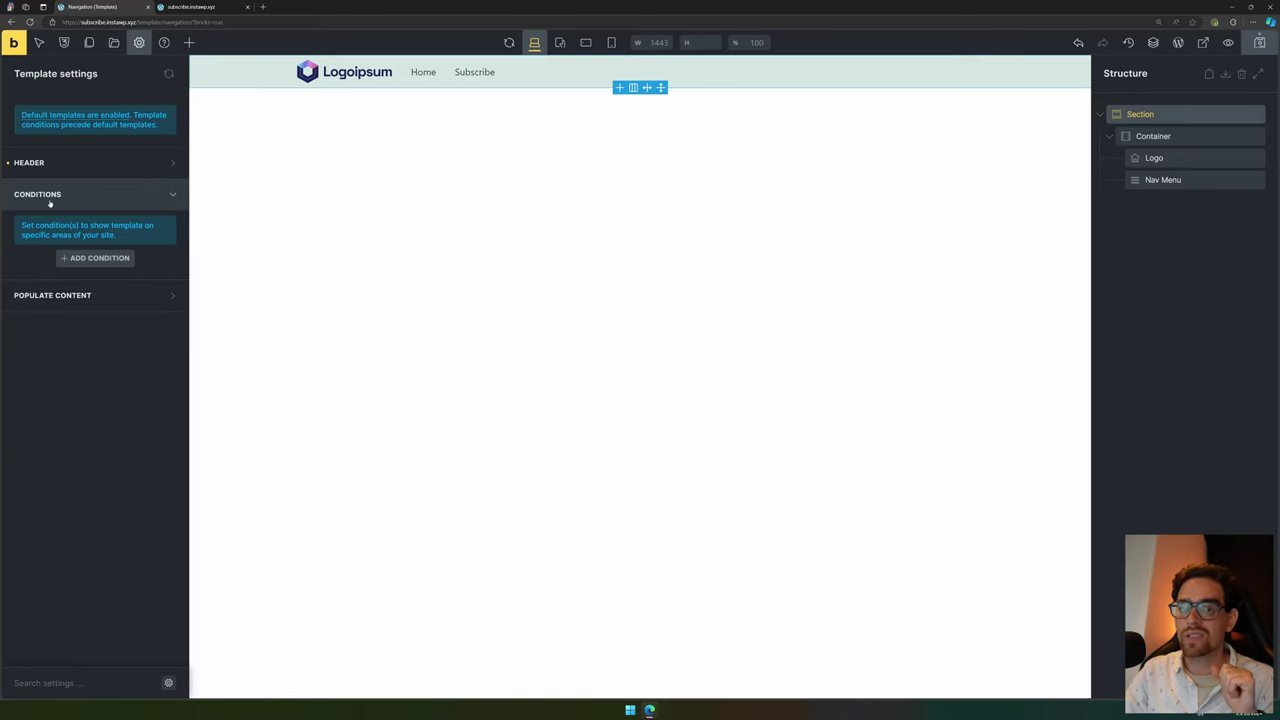
pyautogui.click(62, 197)
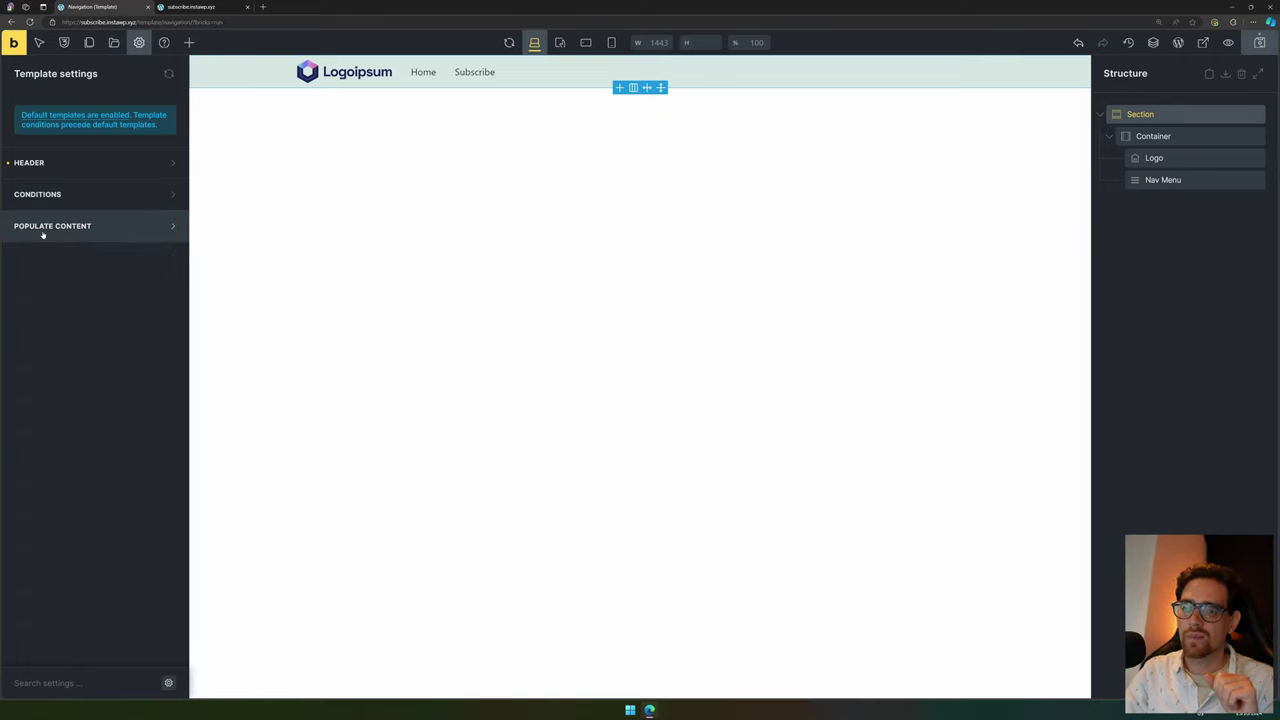
# Step: Check the Populate Content options, then select the Nav Menu element
pyautogui.click(45, 228)
pyautogui.click(94, 326)
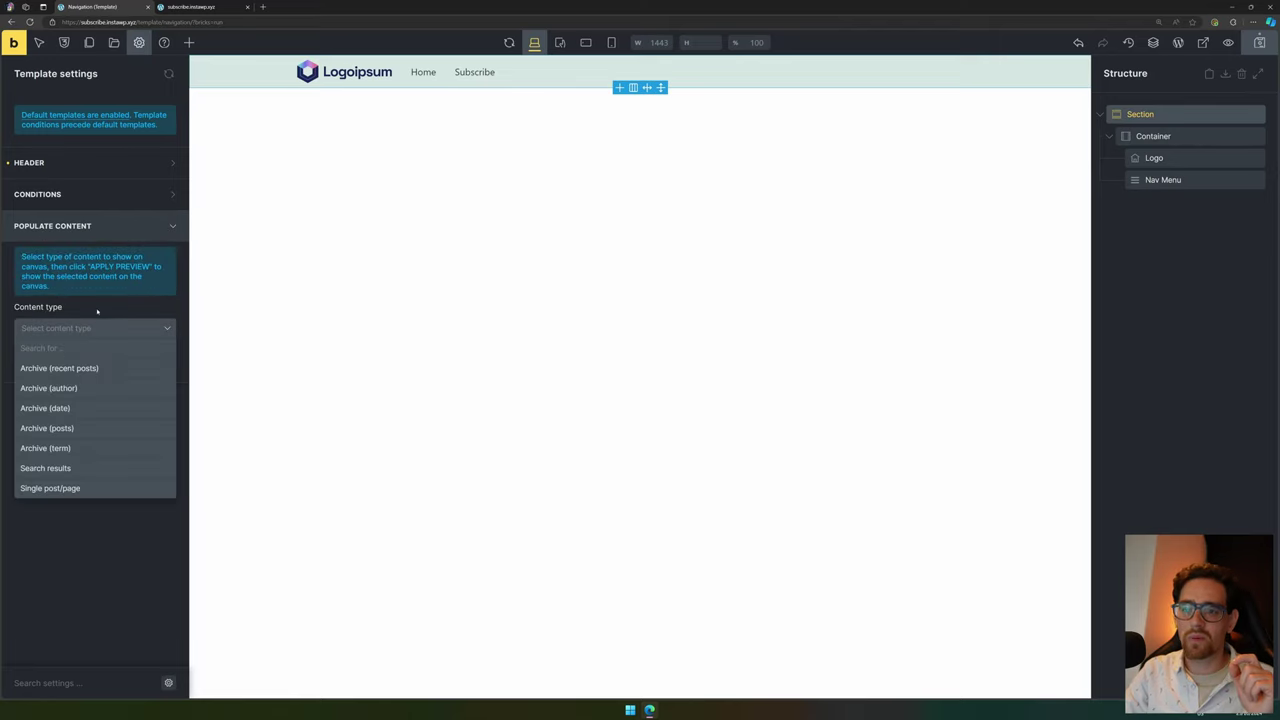
pyautogui.click(111, 561)
pyautogui.click(94, 334)
pyautogui.click(474, 243)
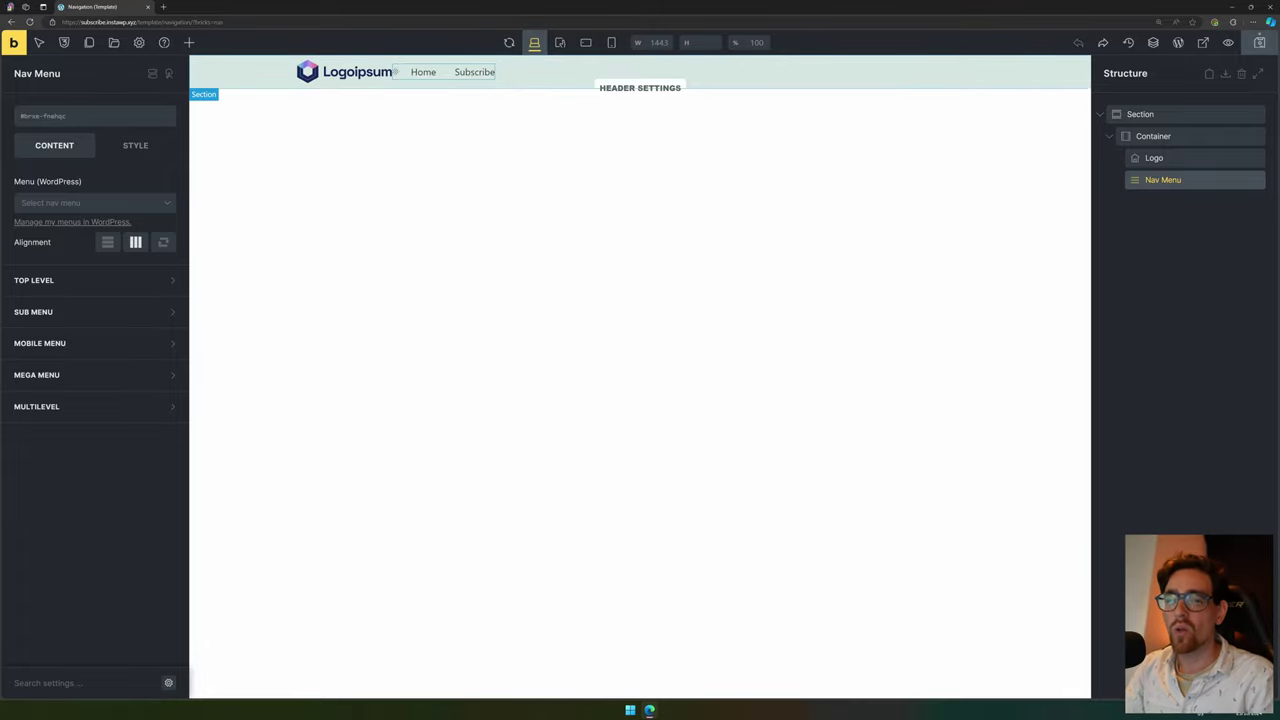
# Step: At mobile width, set the Container's main axis alignment to Space between
pyautogui.click(611, 42)
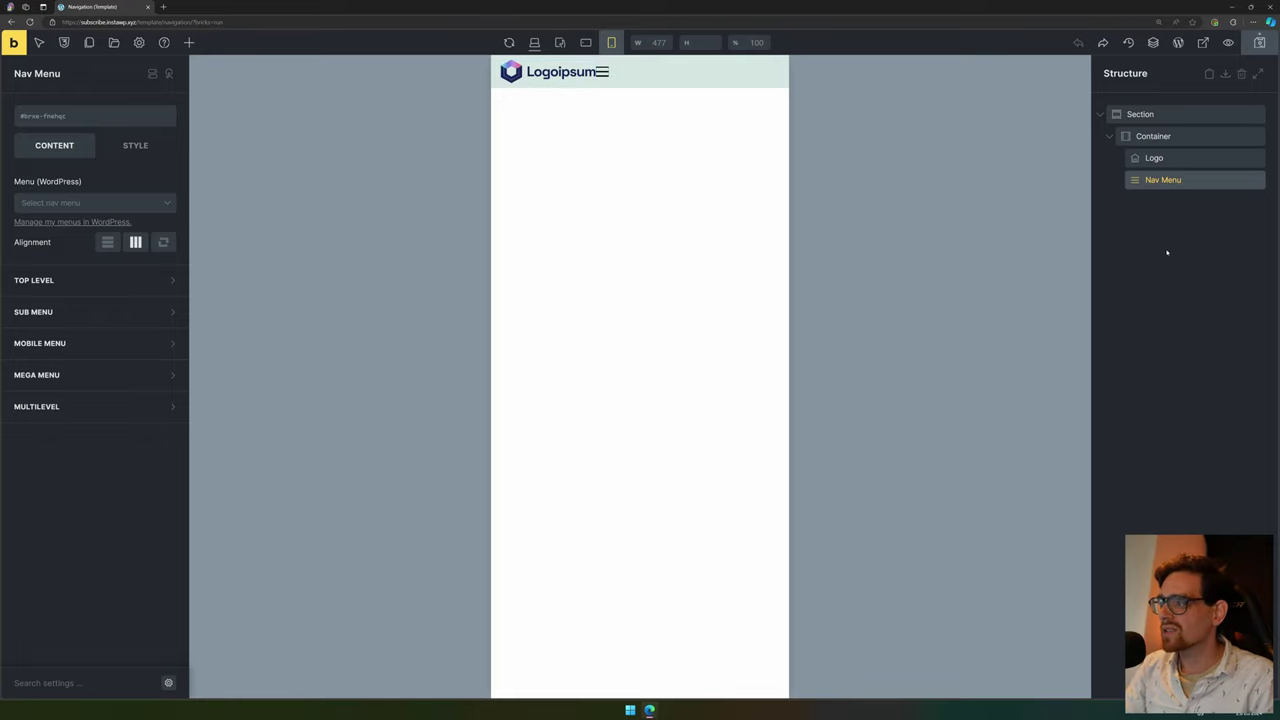
pyautogui.click(1170, 138)
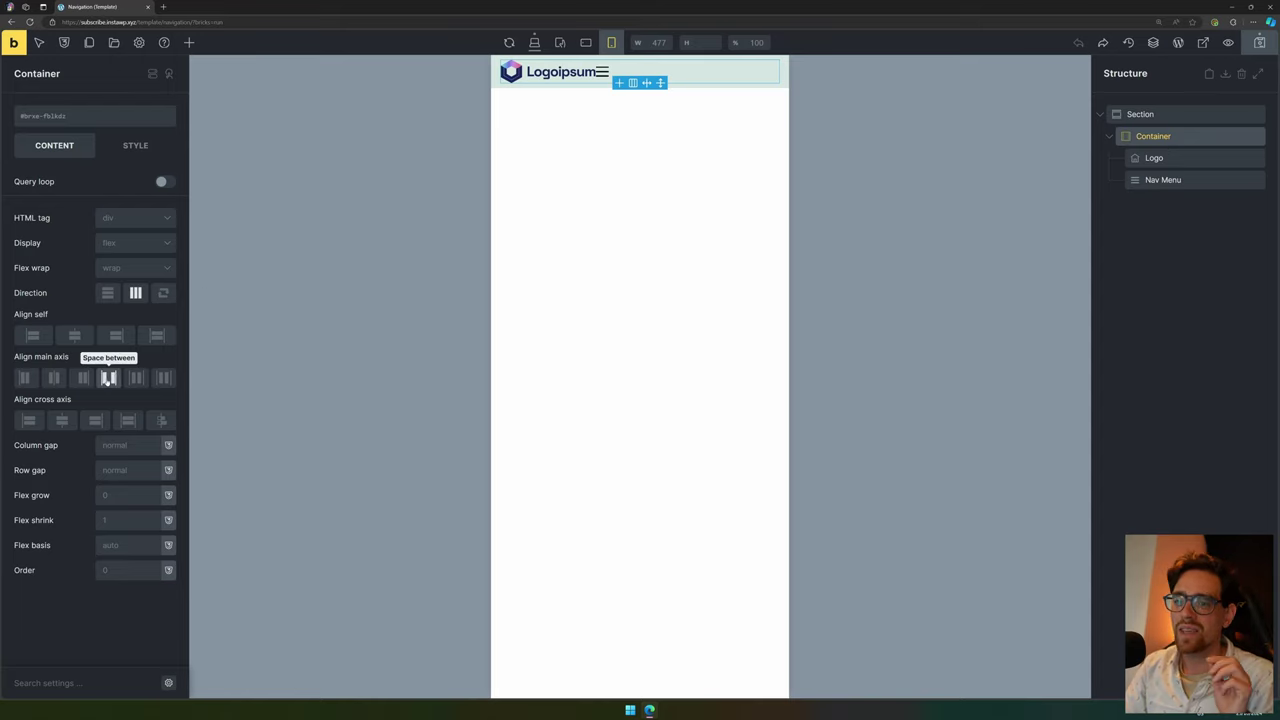
pyautogui.click(54, 378)
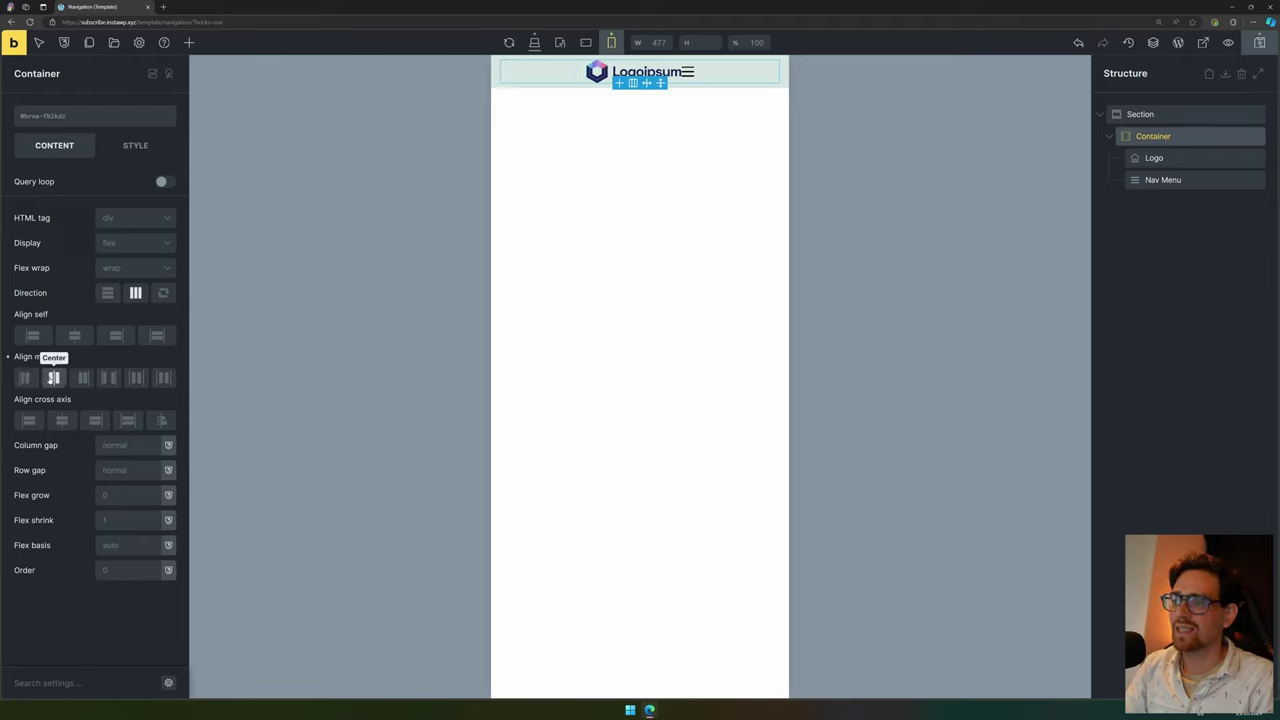
pyautogui.click(83, 378)
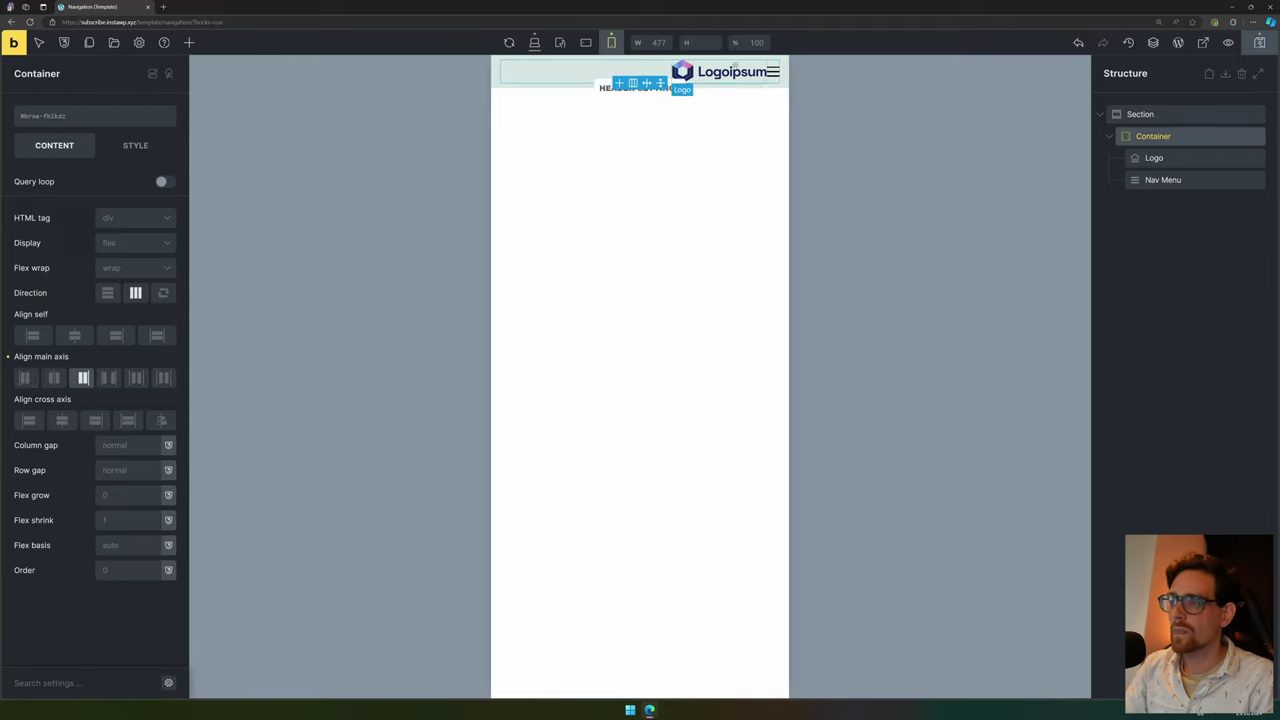
pyautogui.click(108, 377)
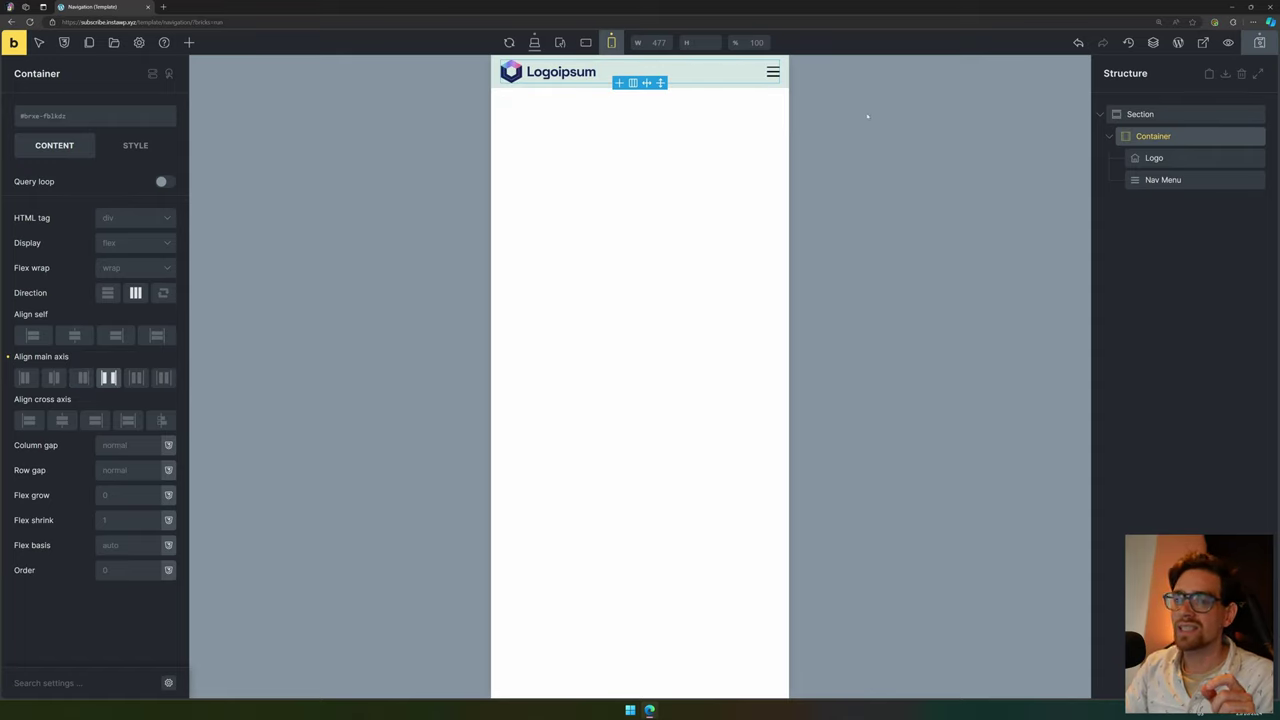
# Step: Save the template and compare the header at desktop and mobile widths
pyautogui.click(1259, 43)
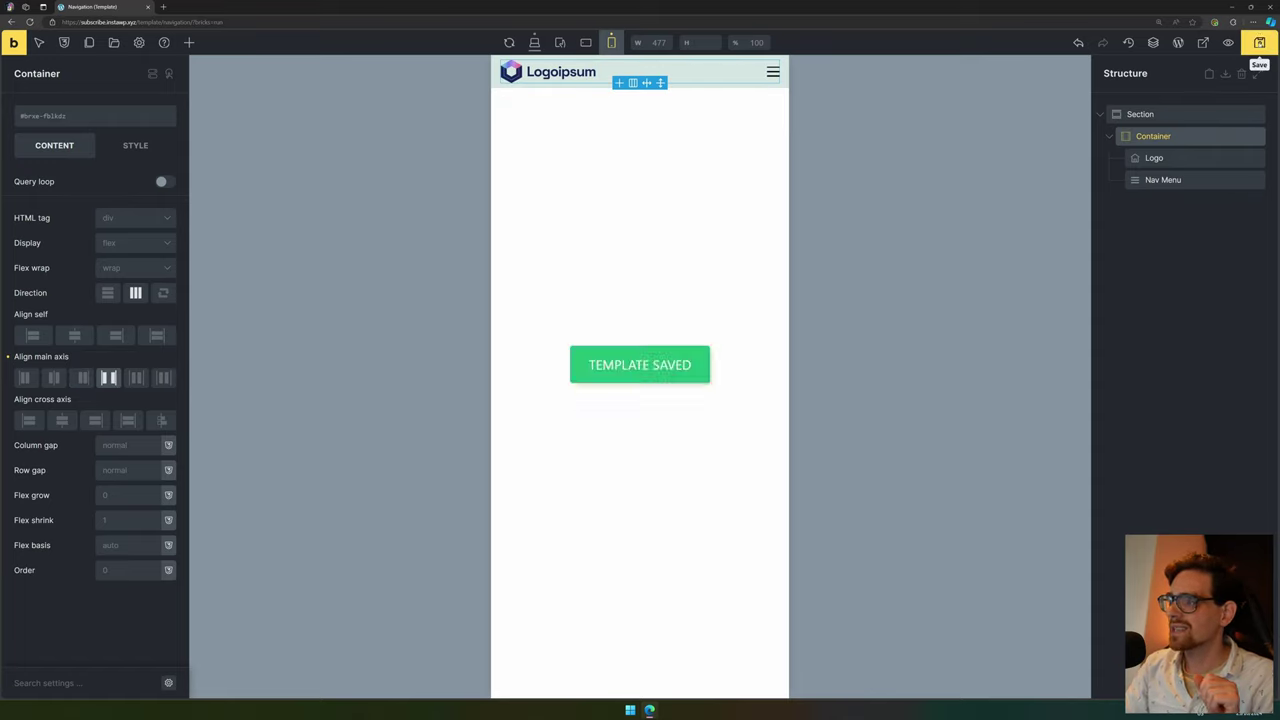
pyautogui.click(535, 42)
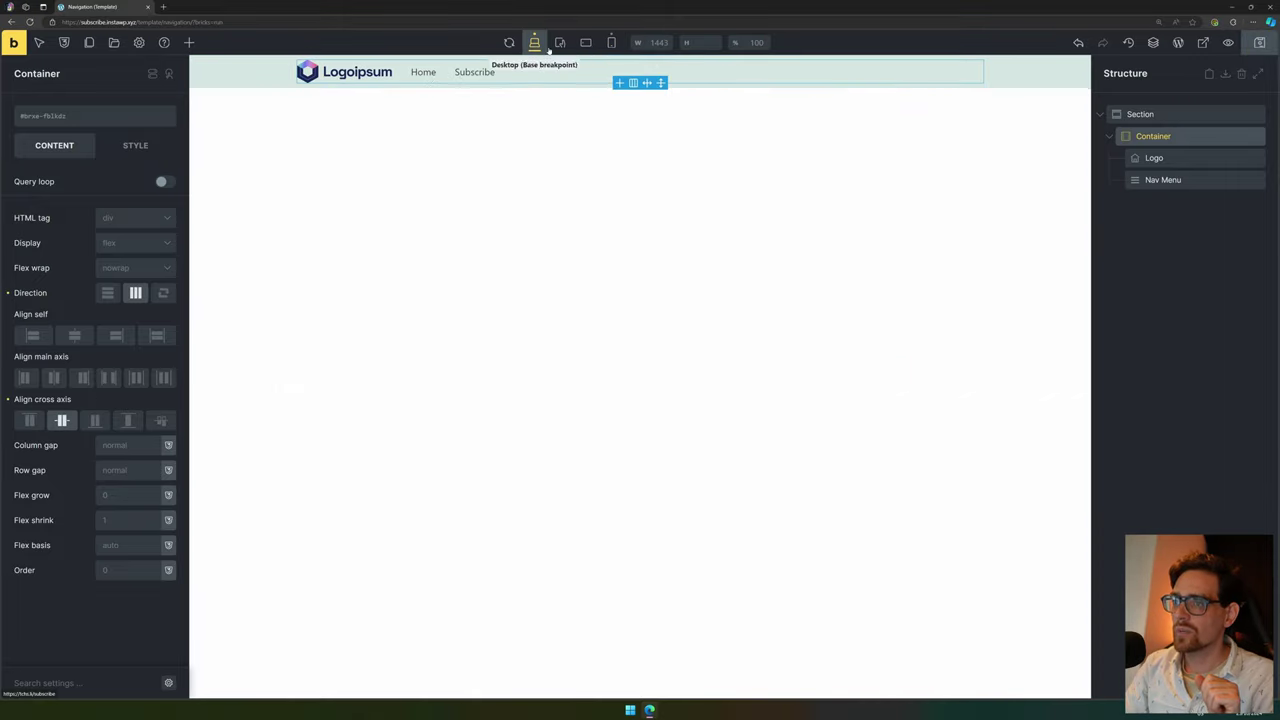
pyautogui.click(611, 42)
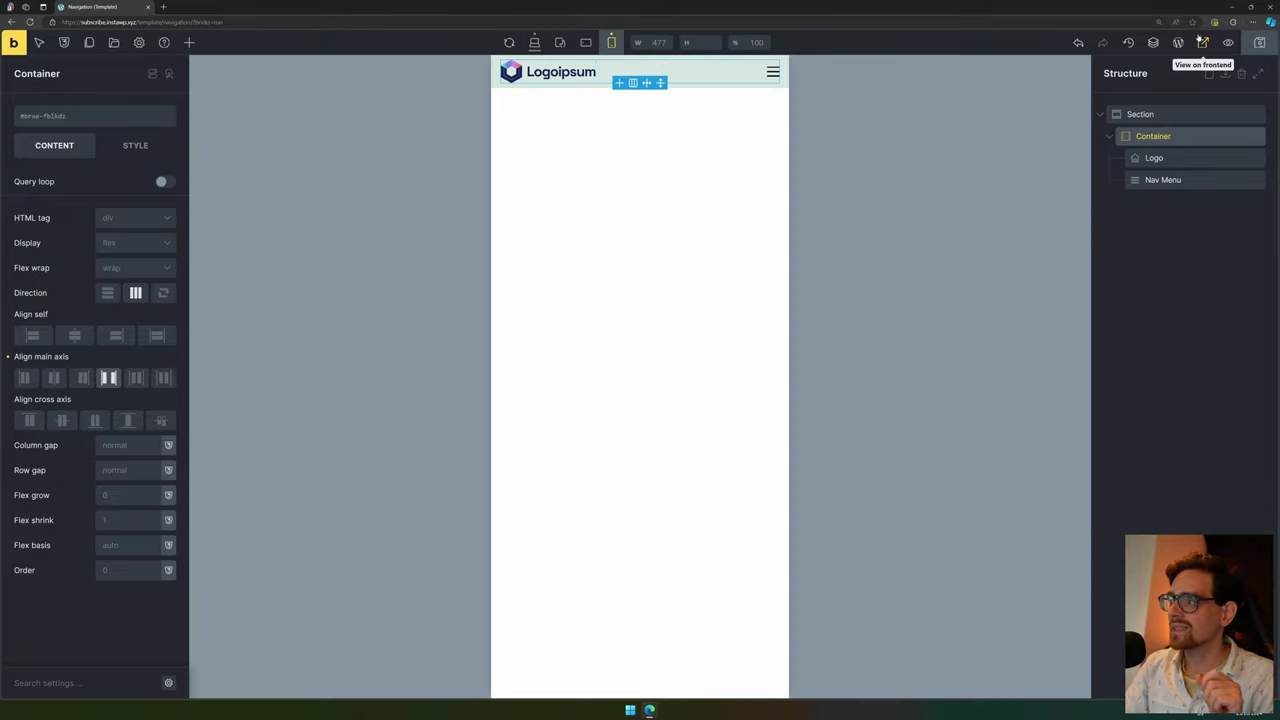
# Step: Open the header on the live site in Edge DevTools with iPhone SE device emulation
pyautogui.click(1202, 42)
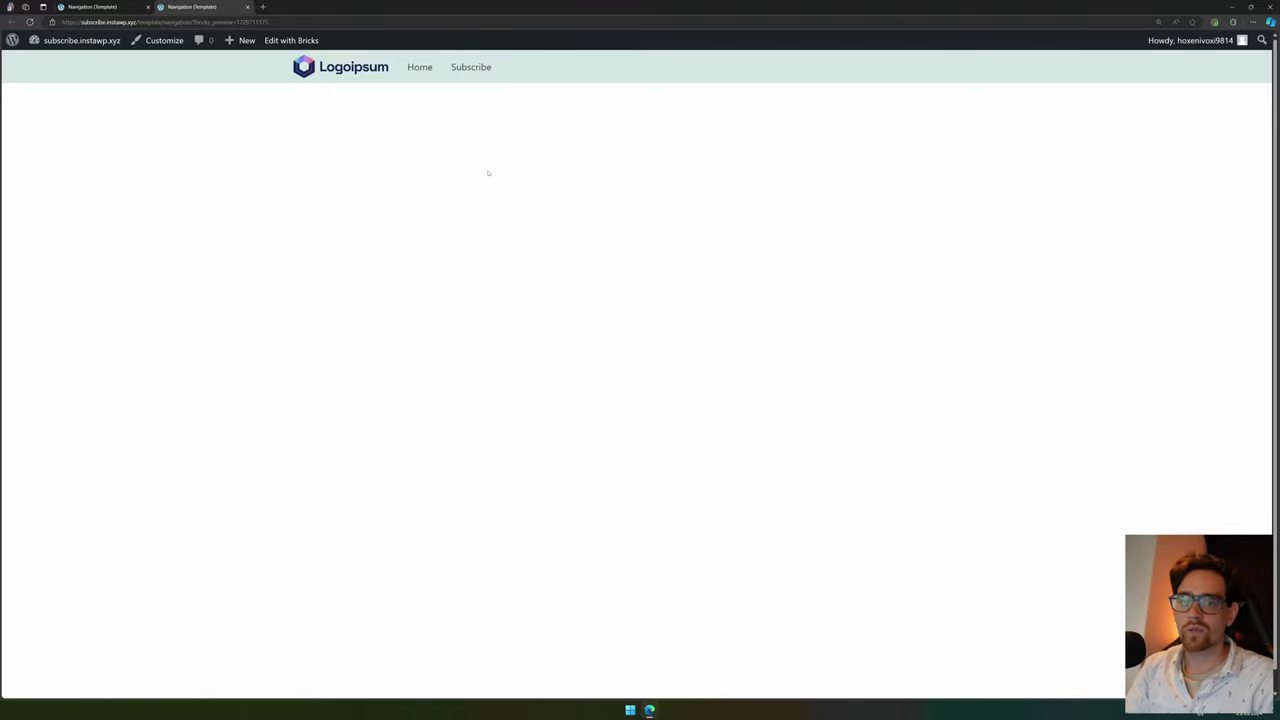
pyautogui.press('F12')
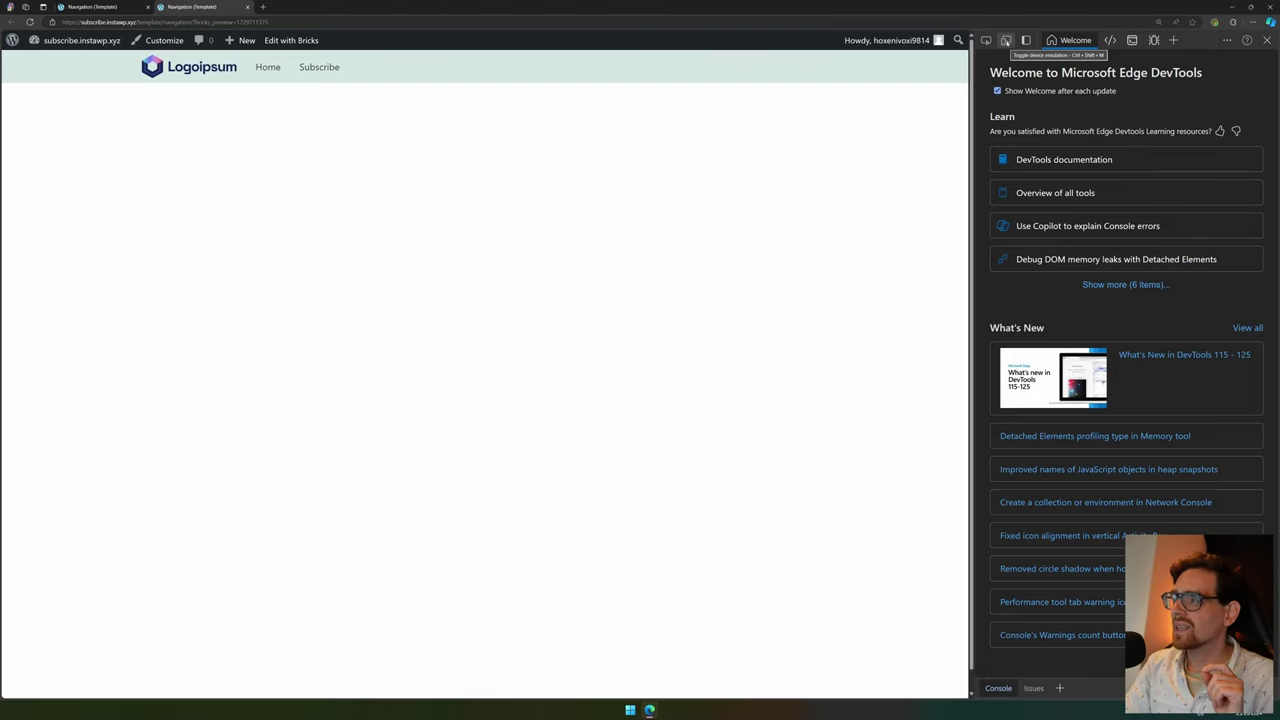
pyautogui.click(1005, 40)
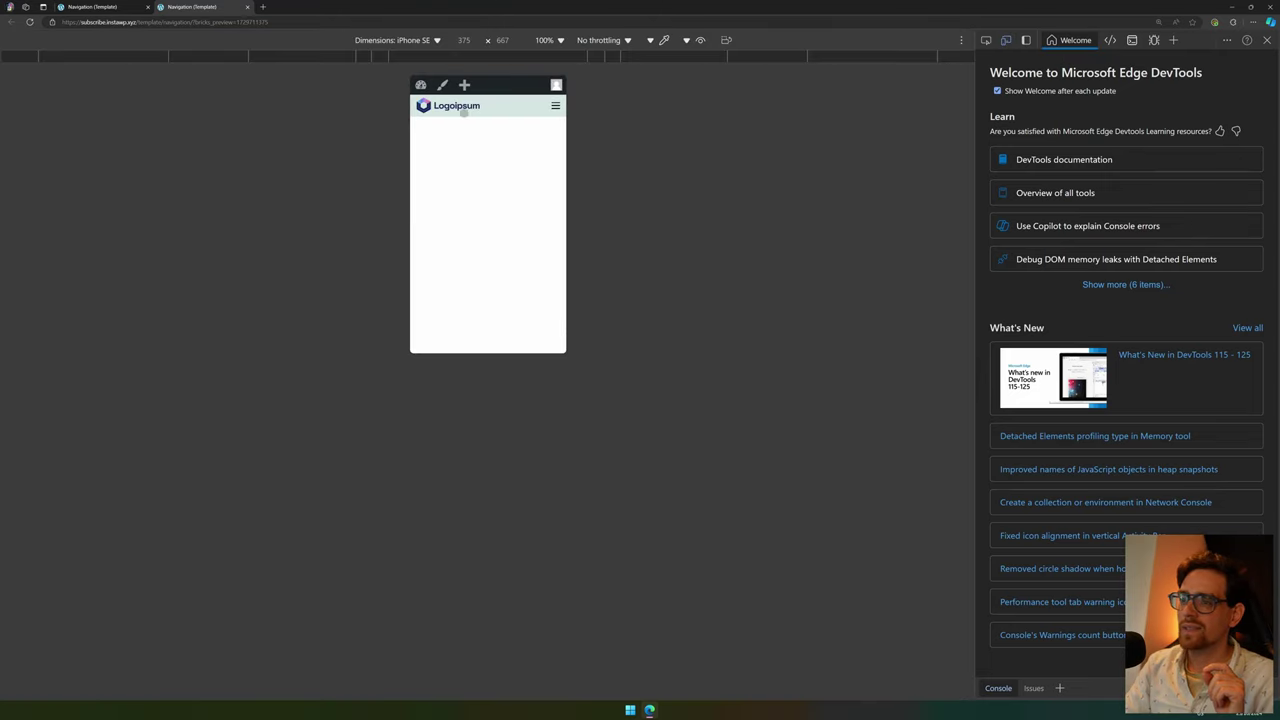
# Step: Toggle the hamburger icon repeatedly to confirm the mobile menu opens and closes
pyautogui.click(555, 106)
pyautogui.click(555, 106)
pyautogui.click(555, 106)
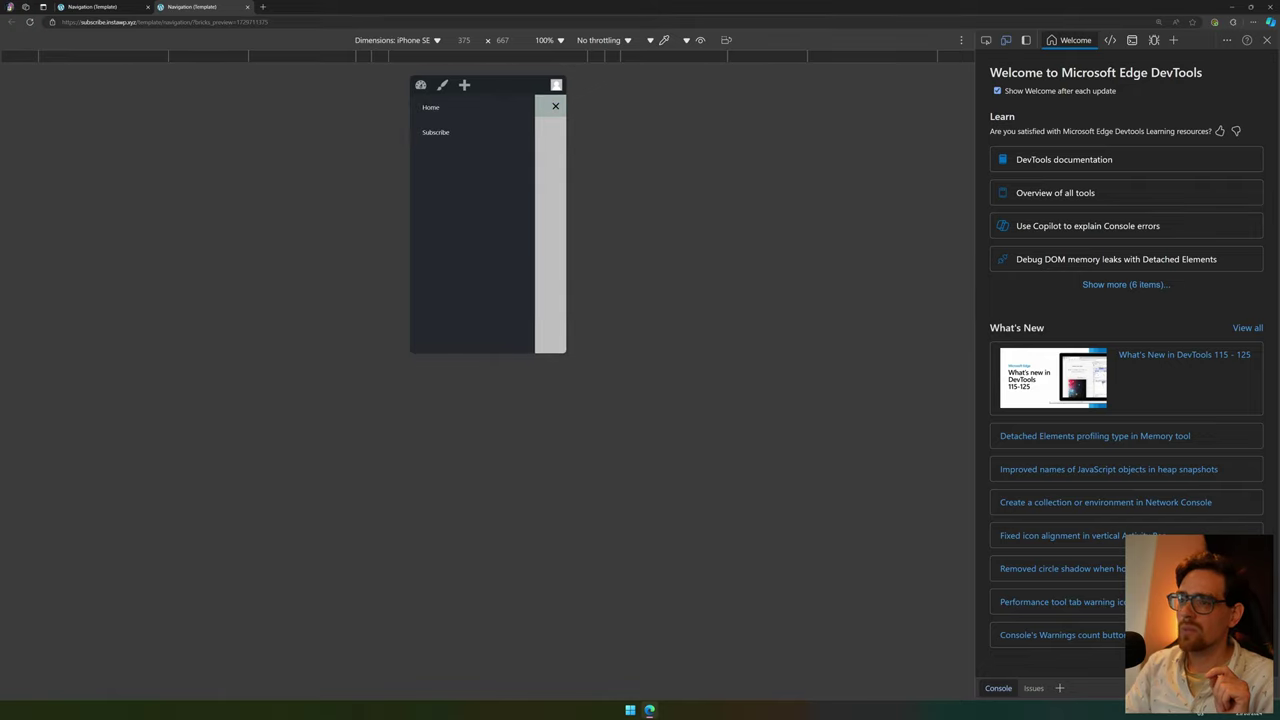
pyautogui.click(555, 106)
pyautogui.click(555, 106)
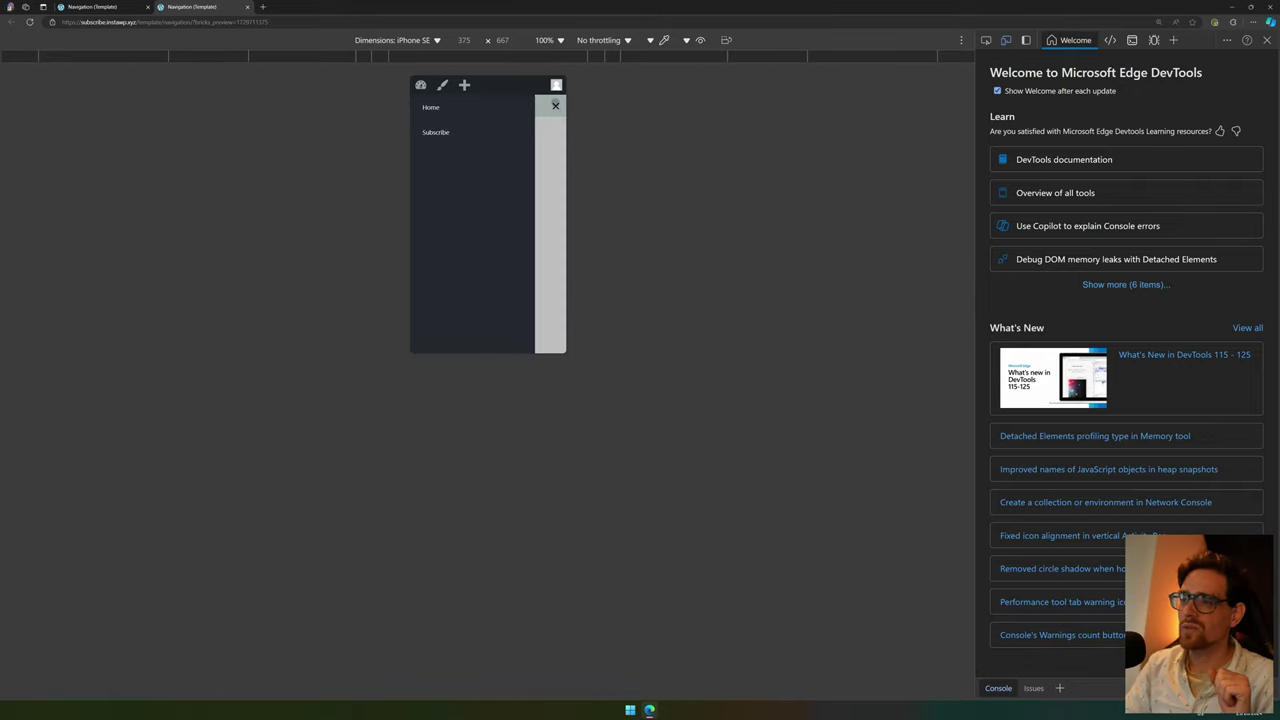
pyautogui.click(555, 106)
pyautogui.click(555, 106)
pyautogui.click(555, 106)
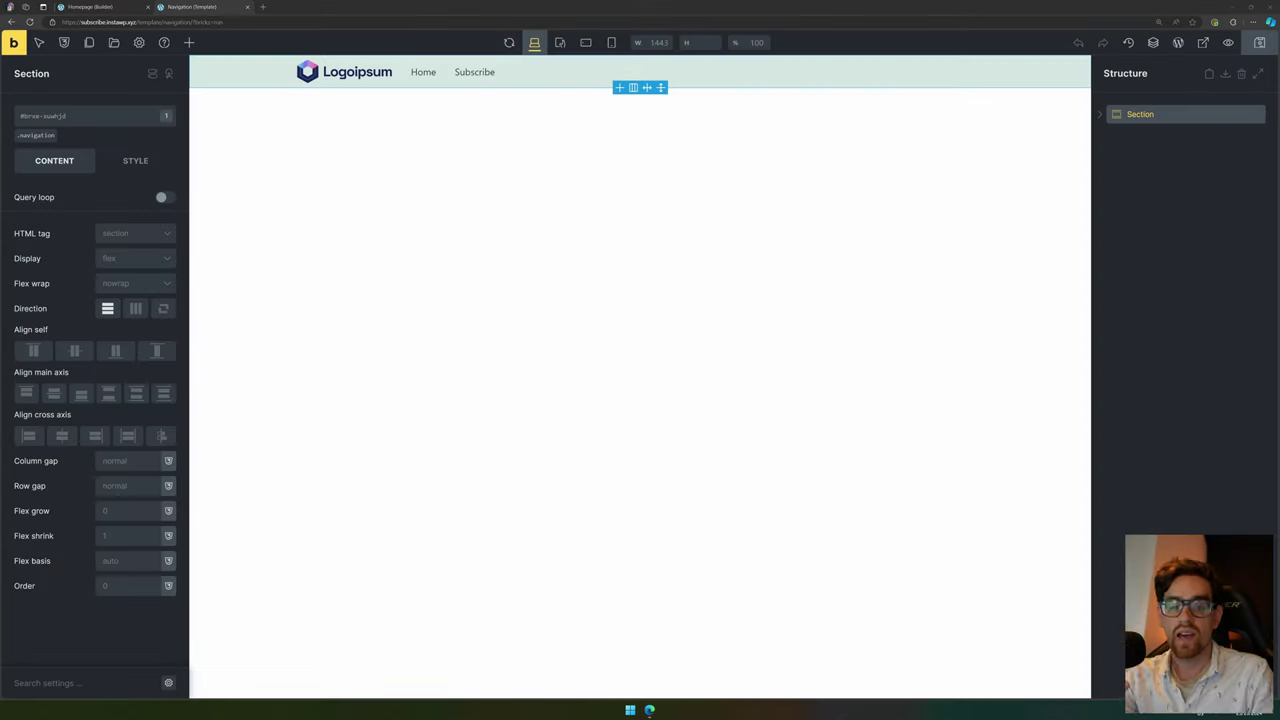